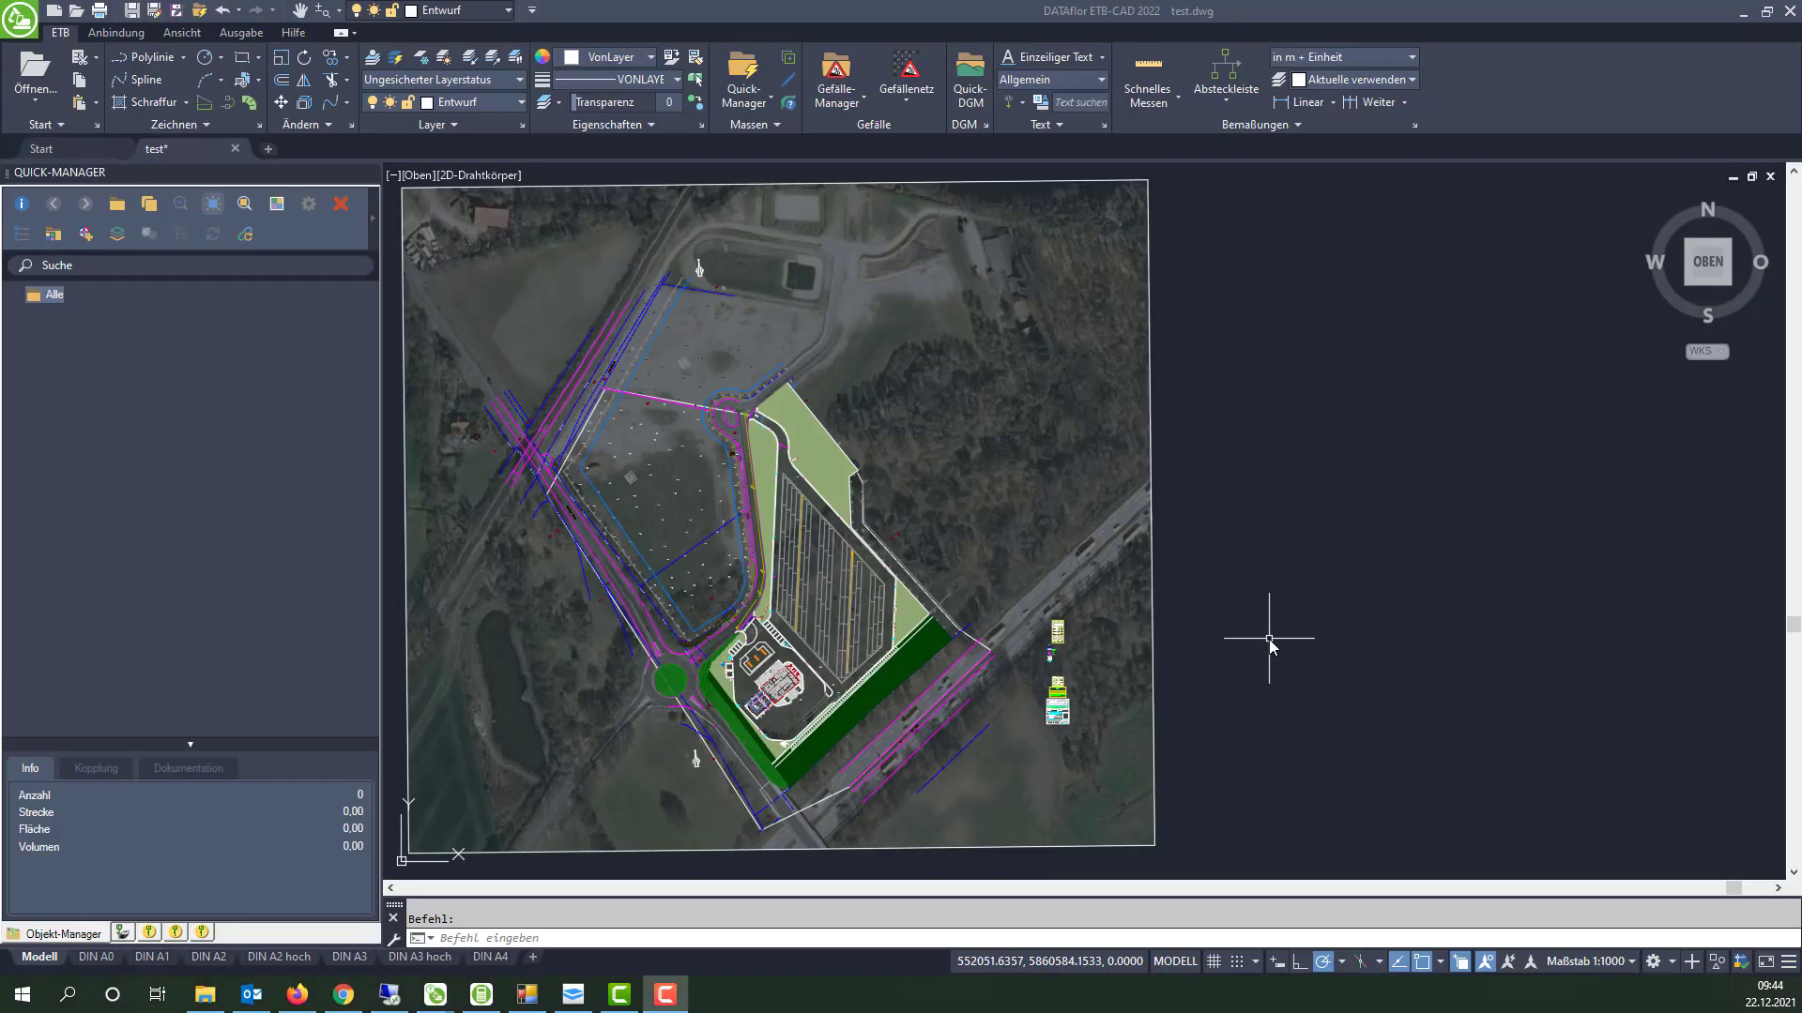
# Zoom into the site plan and pan to the building and green strip beside the road.
pyautogui.scroll(2, 815, 779)
pyautogui.scroll(2, 816, 779)
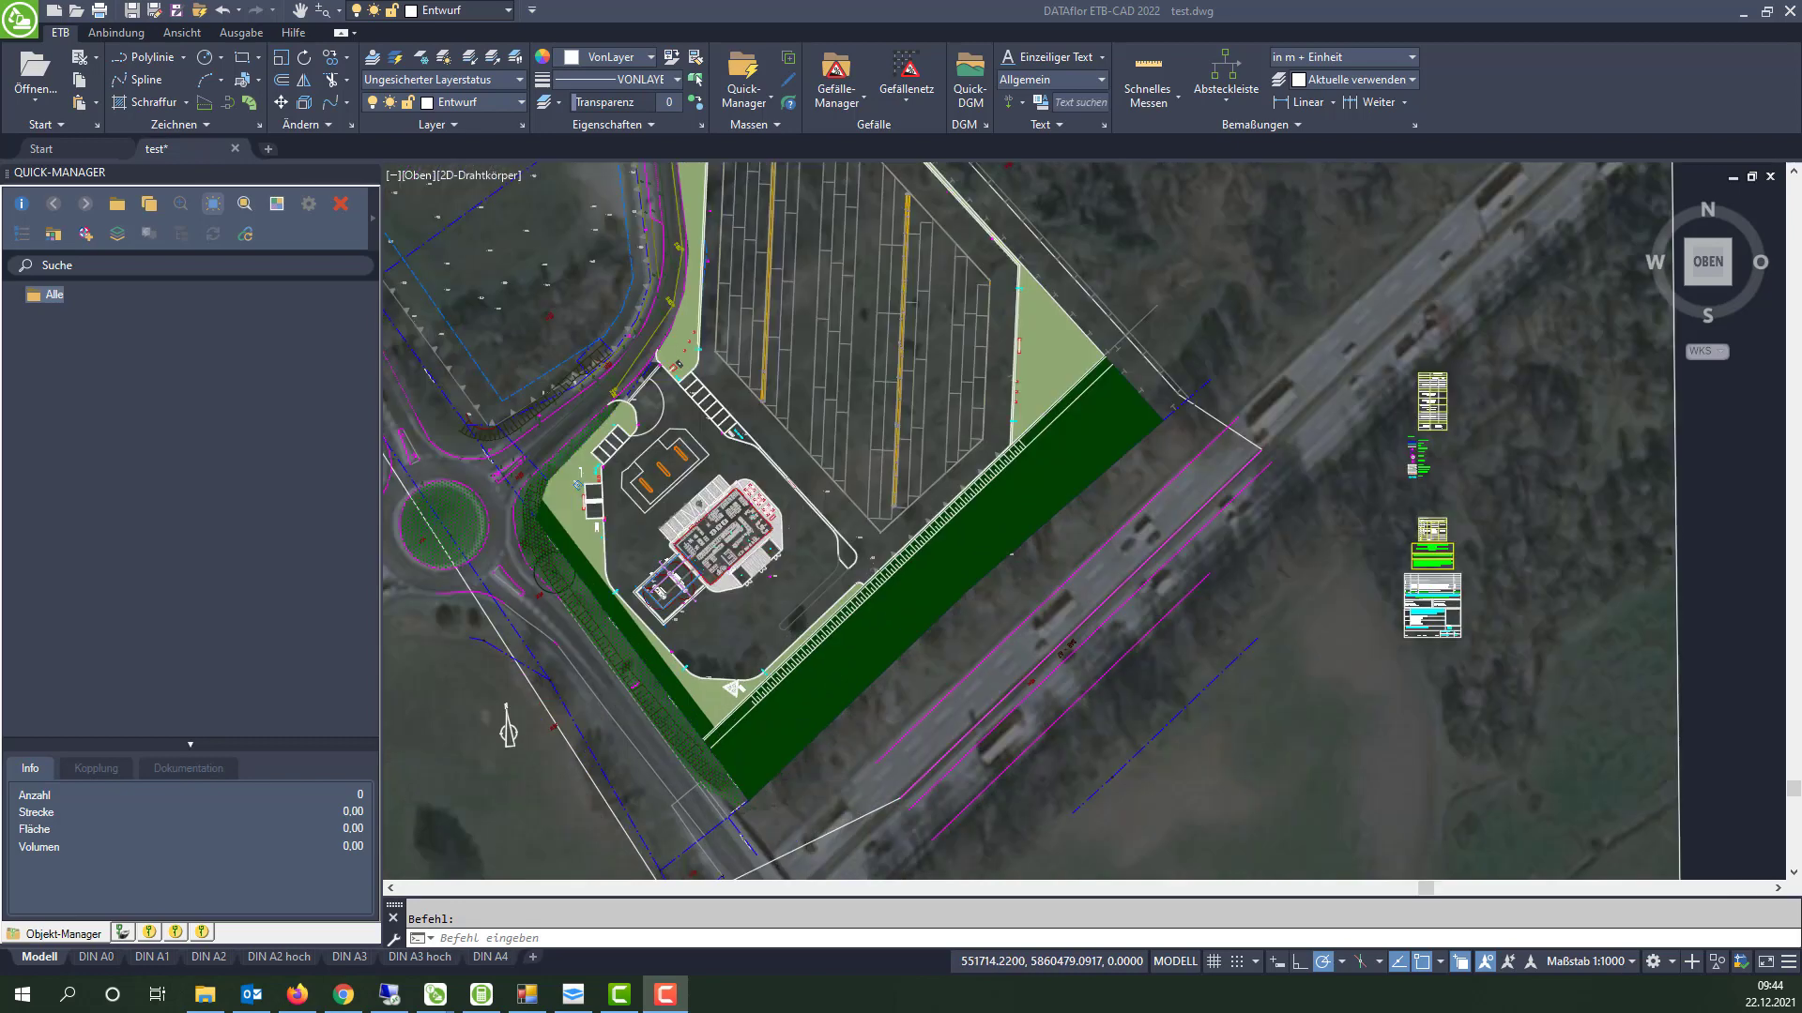
pyautogui.scroll(2, 815, 779)
pyautogui.moveTo(723, 488); pyautogui.dragTo(809, 605, button='middle')
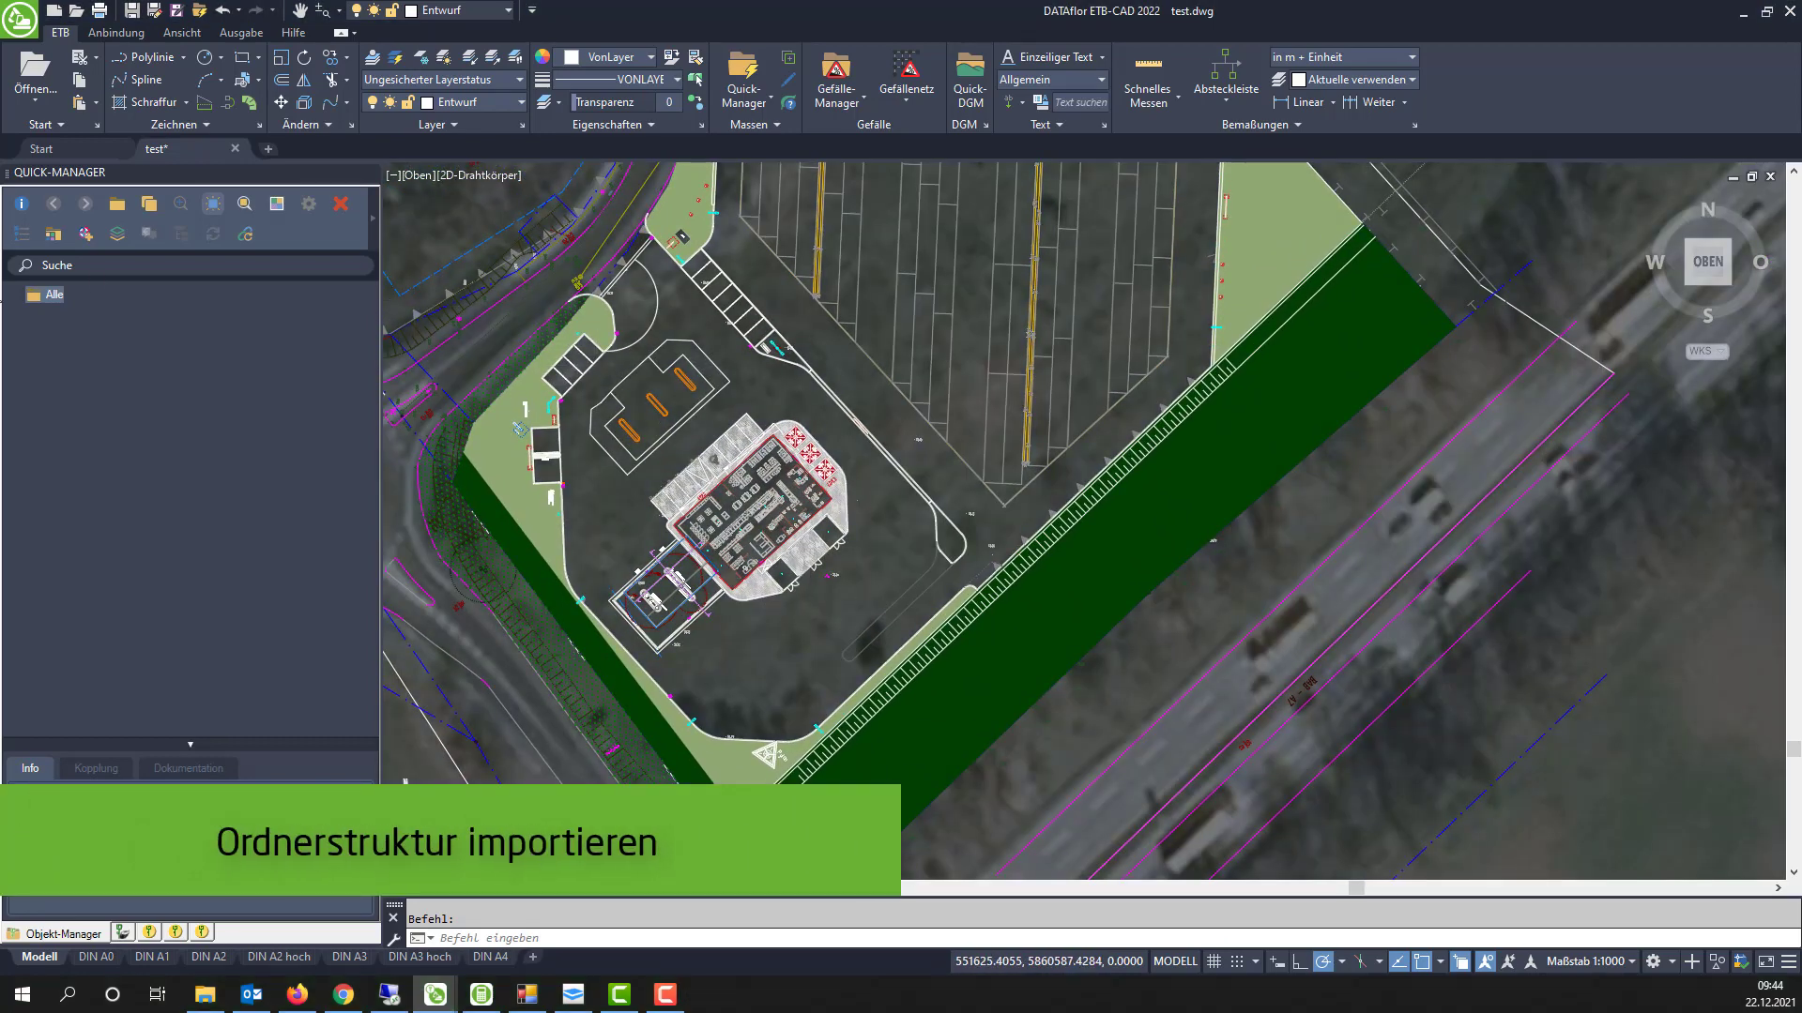
# Import the quantity tree from GAEB LV.mbd under Alle via Massenbaum importieren.
pyautogui.rightClick(52, 300)
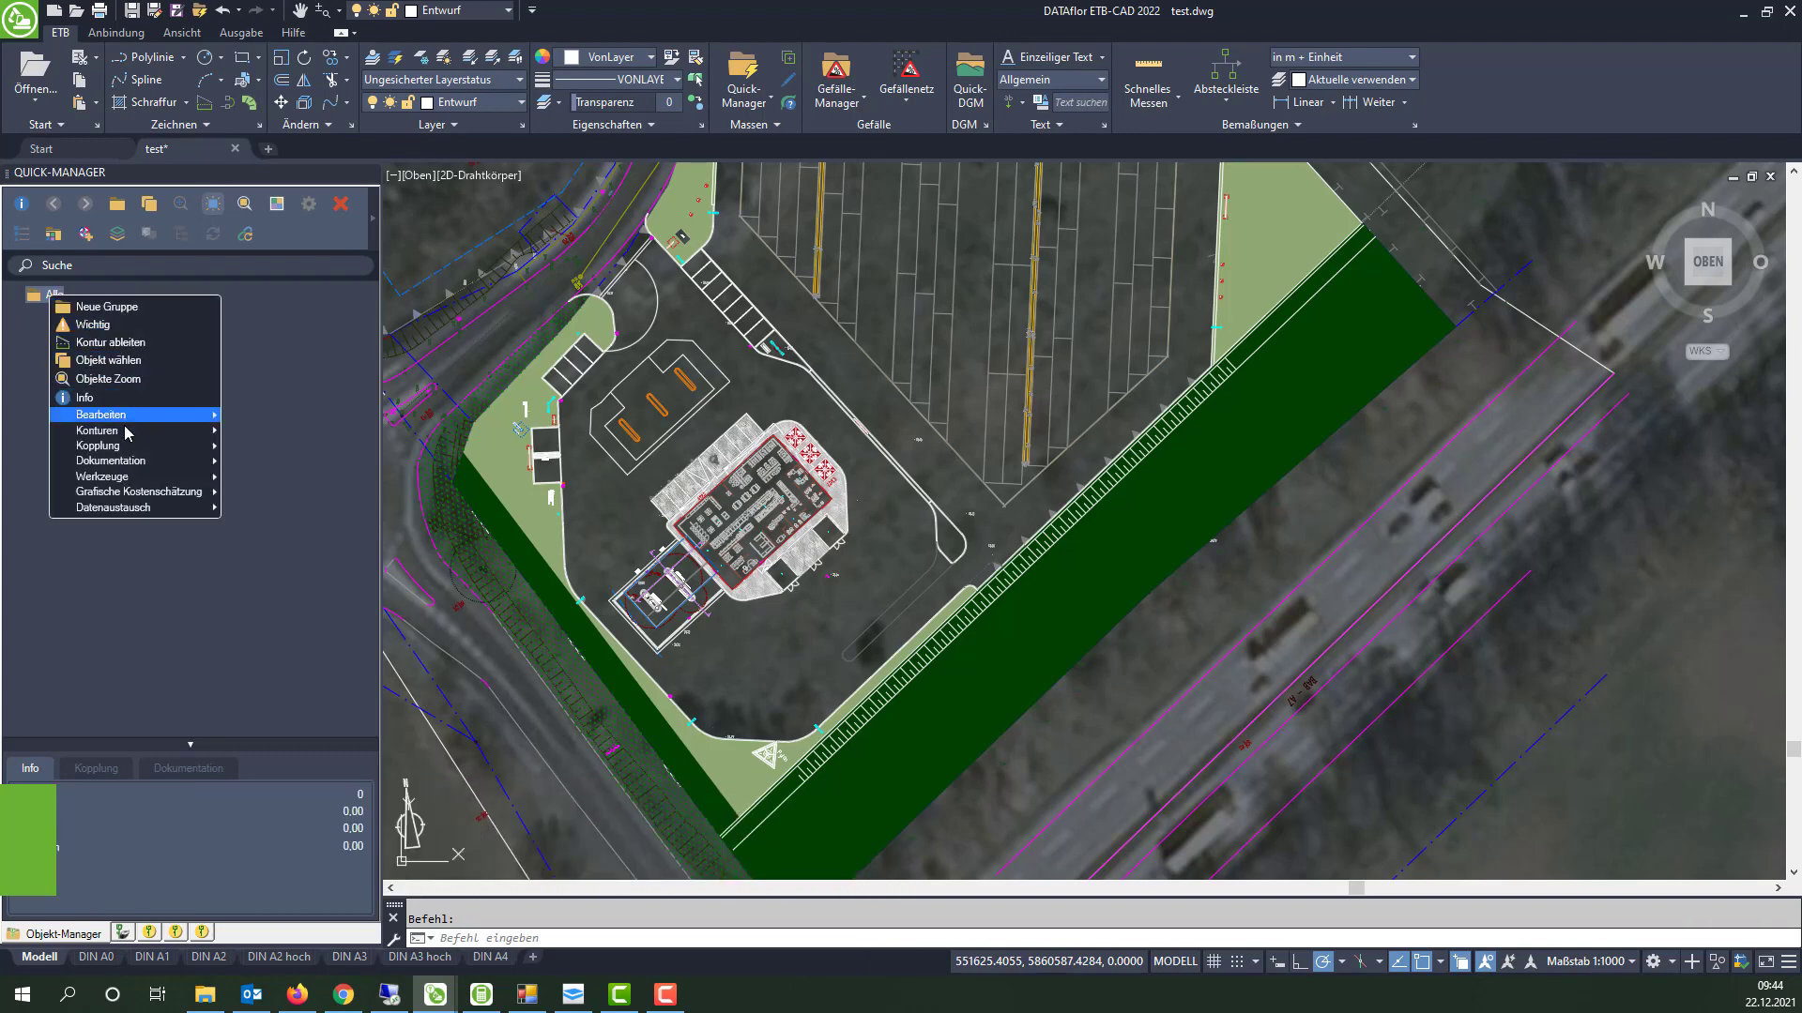
pyautogui.moveTo(112, 507)
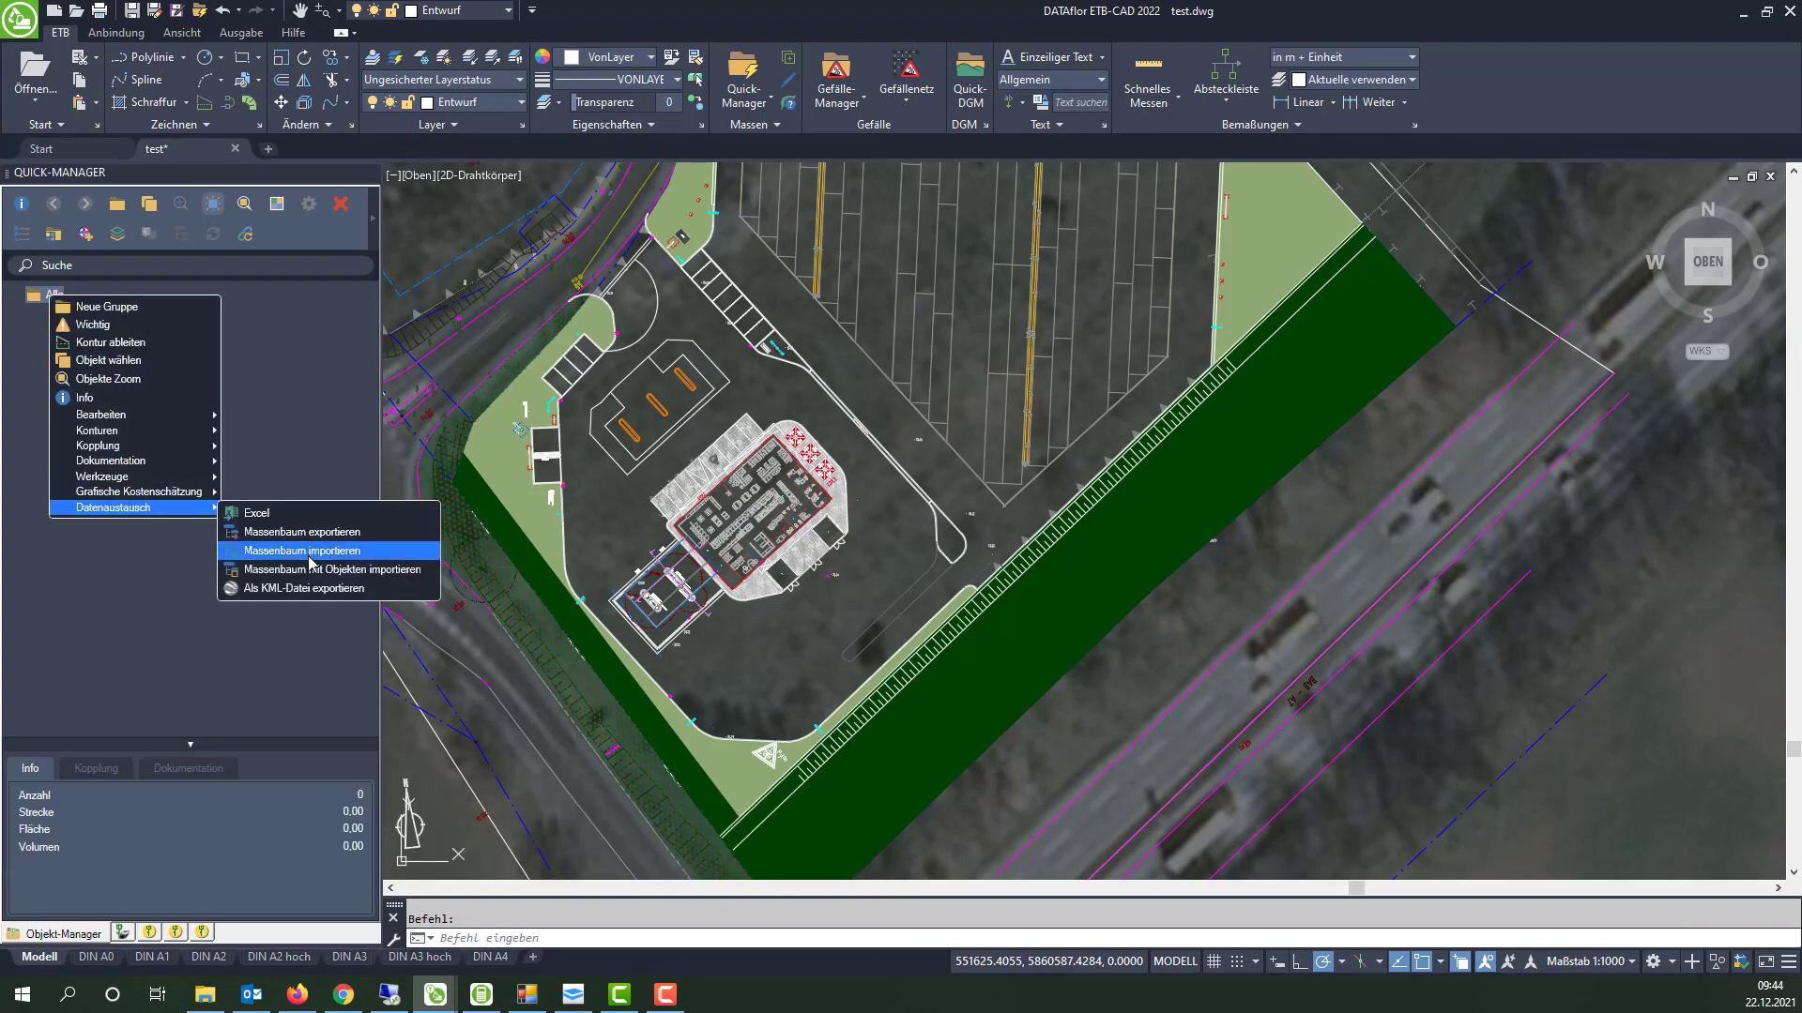
pyautogui.click(311, 554)
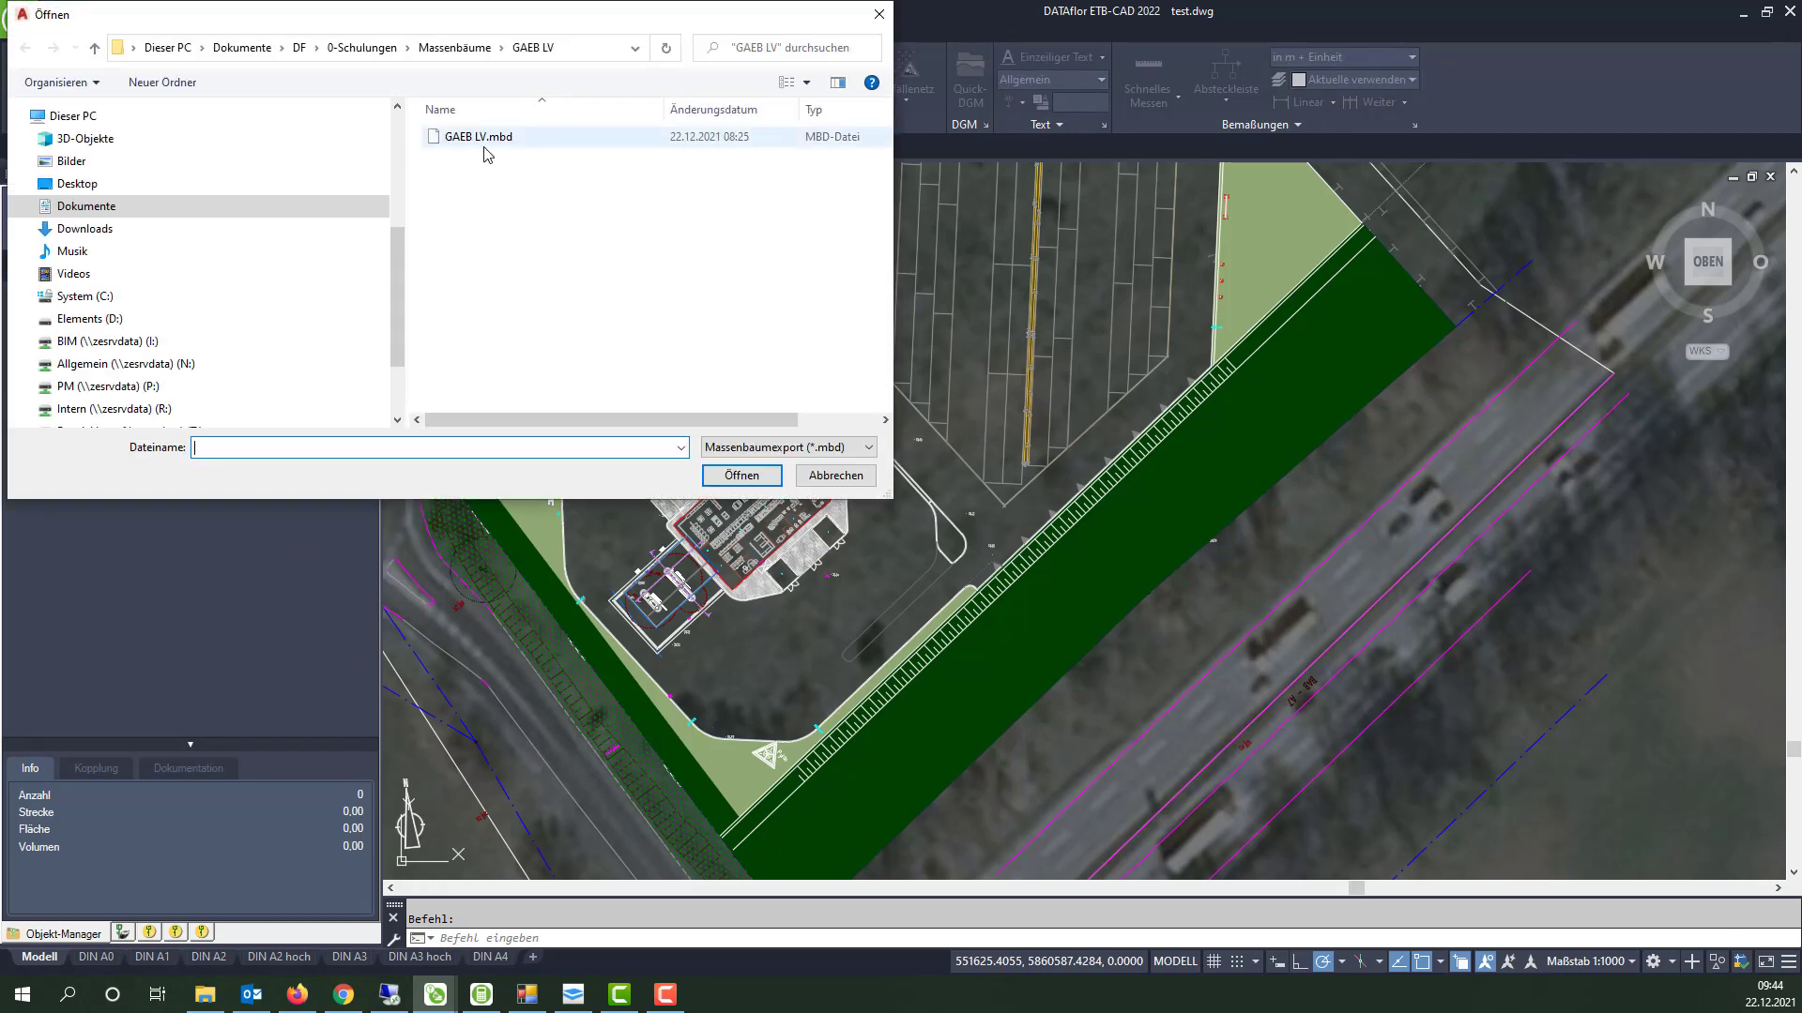
pyautogui.doubleClick(482, 139)
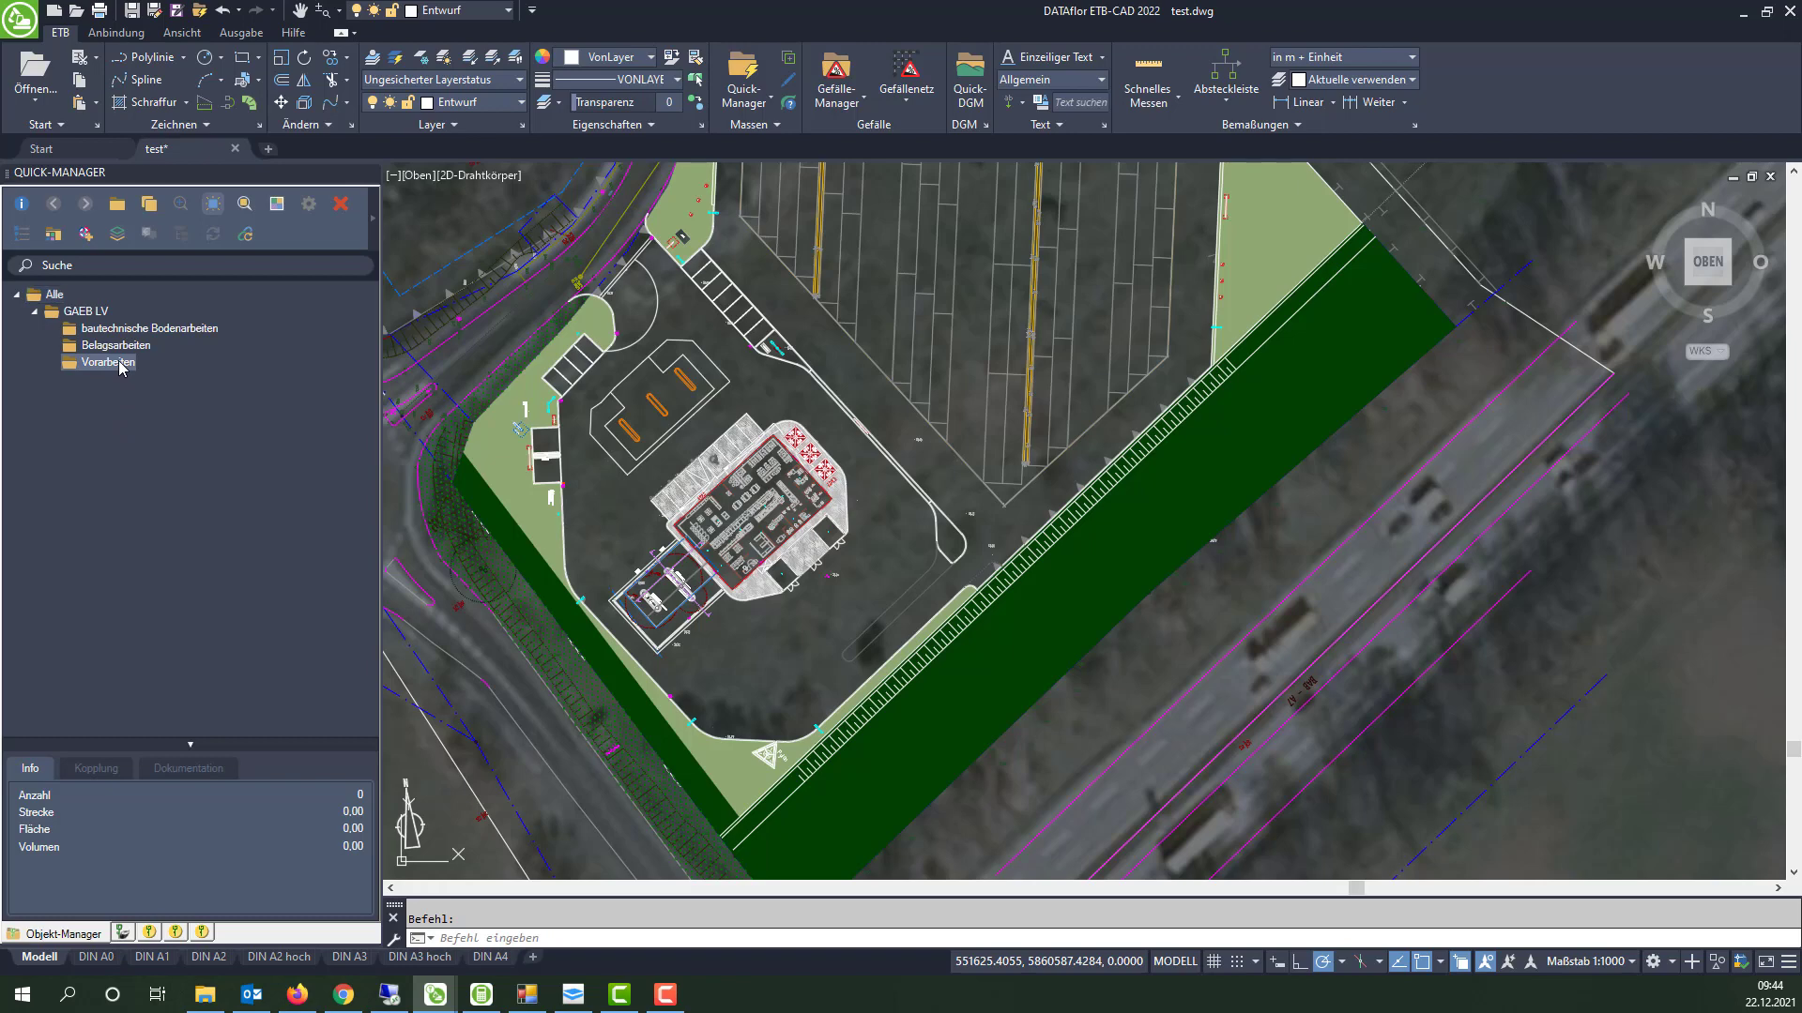
# Move Vorarbeiten to the top of GAEB LV and enable DATAflor BUSINESS Kompatibilitätsmodus.
pyautogui.moveTo(120, 368); pyautogui.dragTo(129, 325)
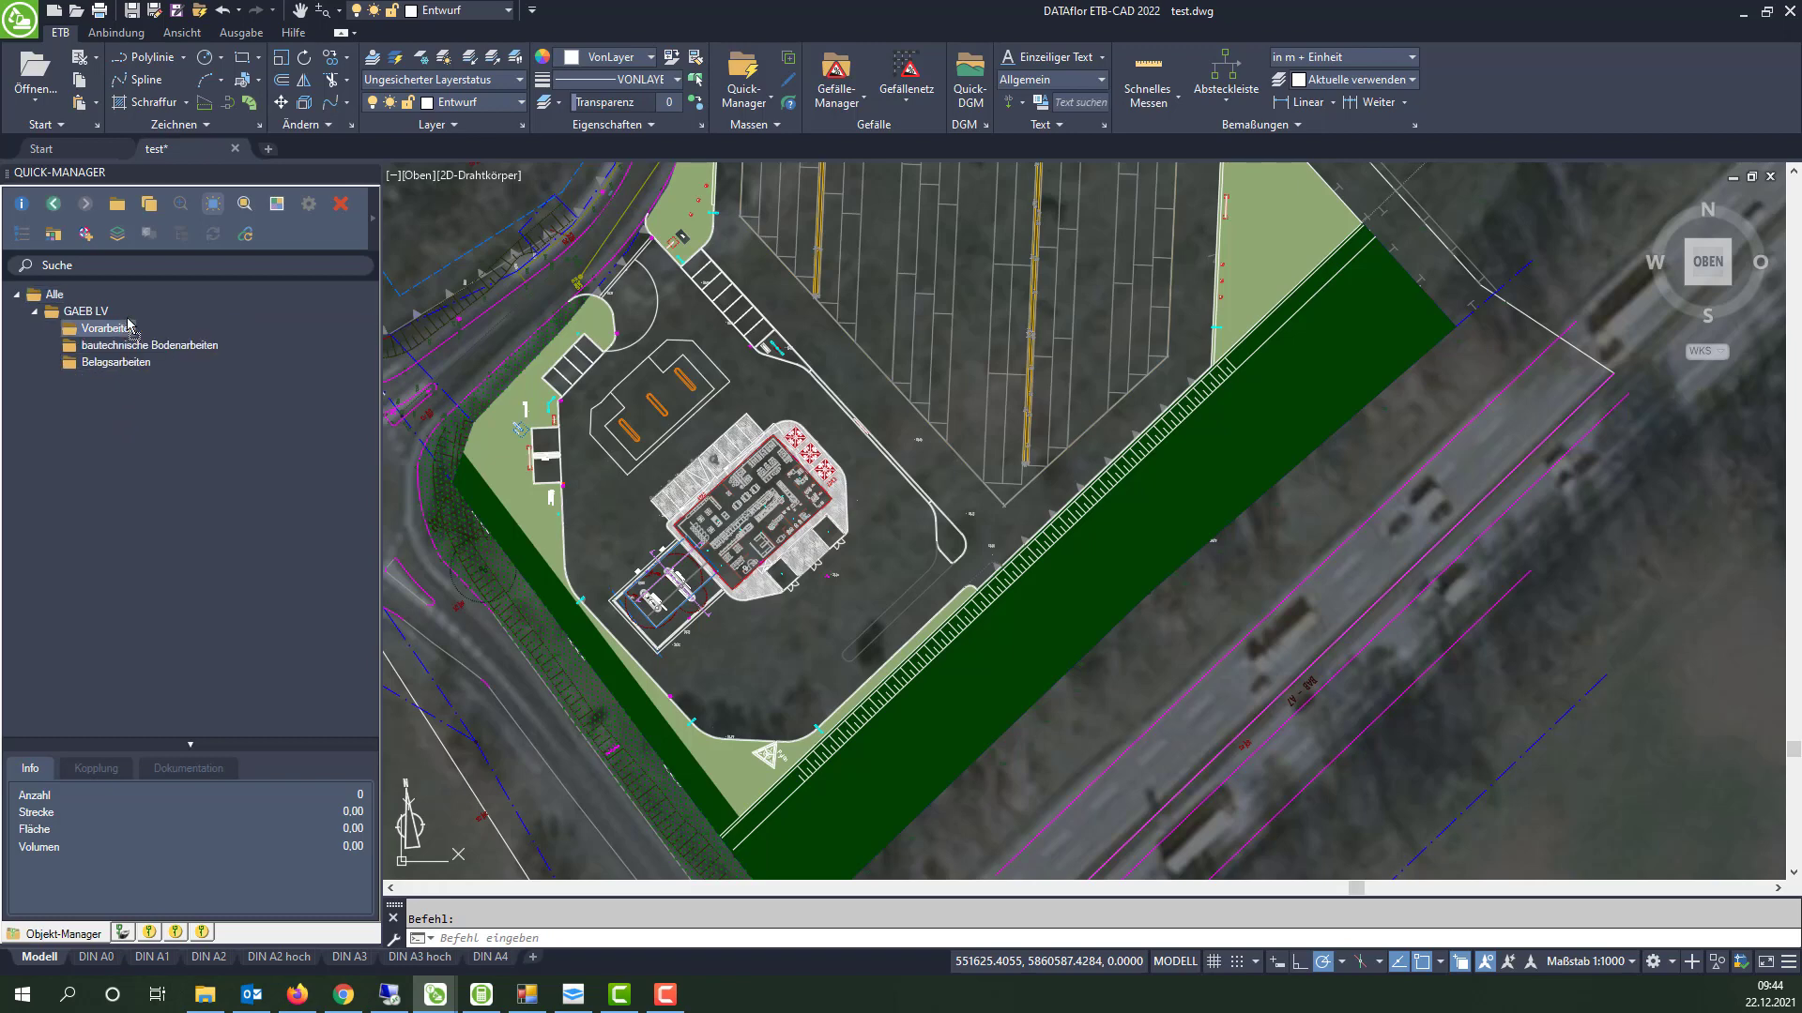
pyautogui.click(95, 318)
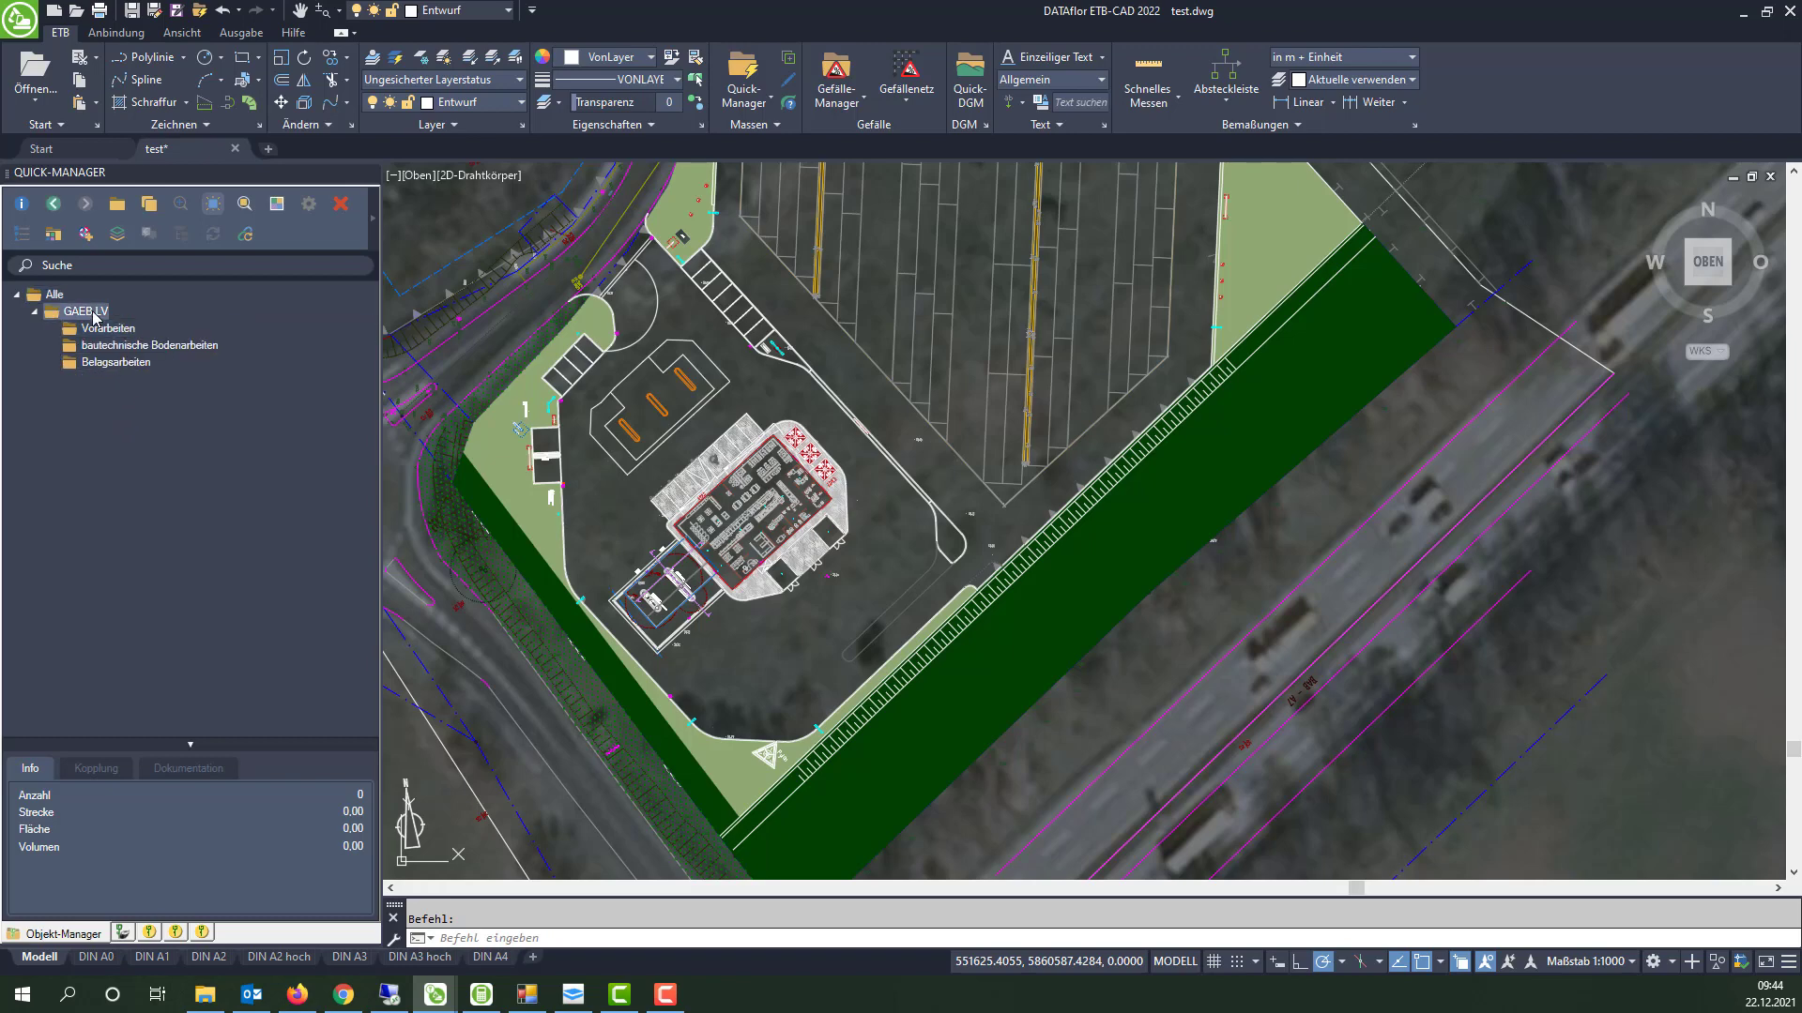
pyautogui.rightClick(95, 318)
pyautogui.moveTo(183, 506)
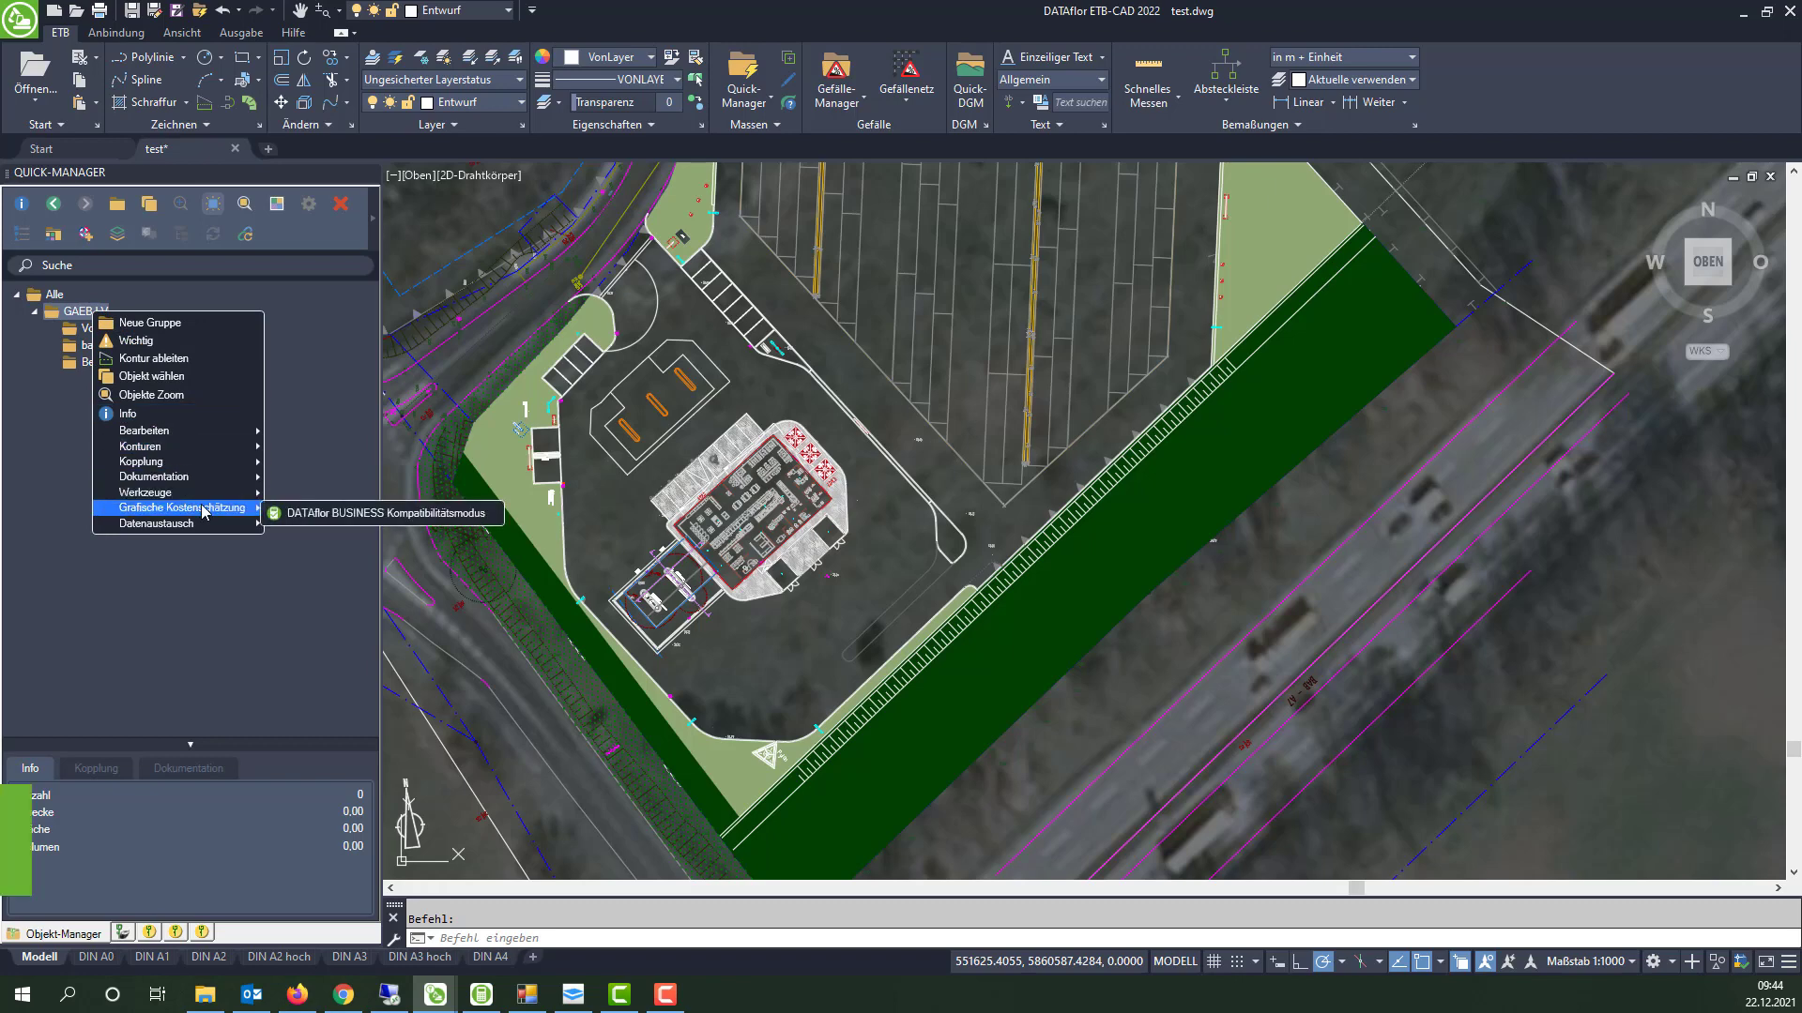
pyautogui.click(330, 512)
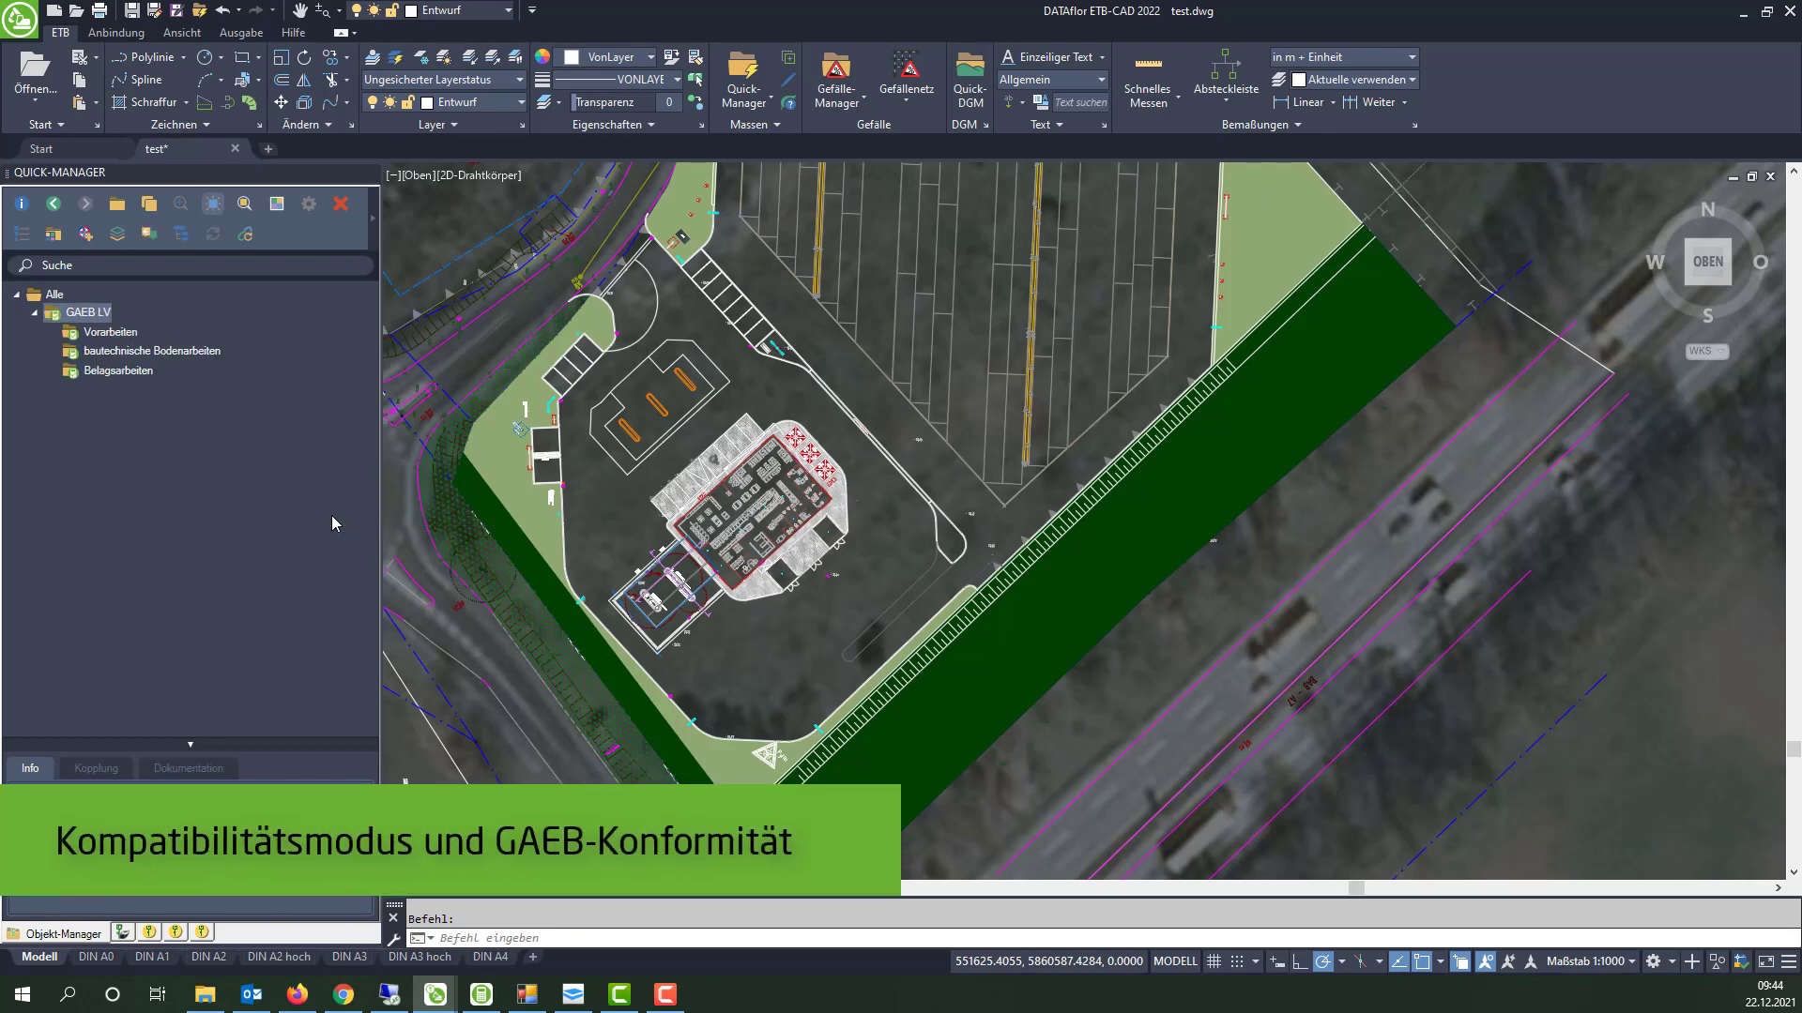
# In GAEB LV's LV-Grunddaten, enable GAEB-konform and Kostenschätzung verwenden and apply the changes.
pyautogui.click(147, 234)
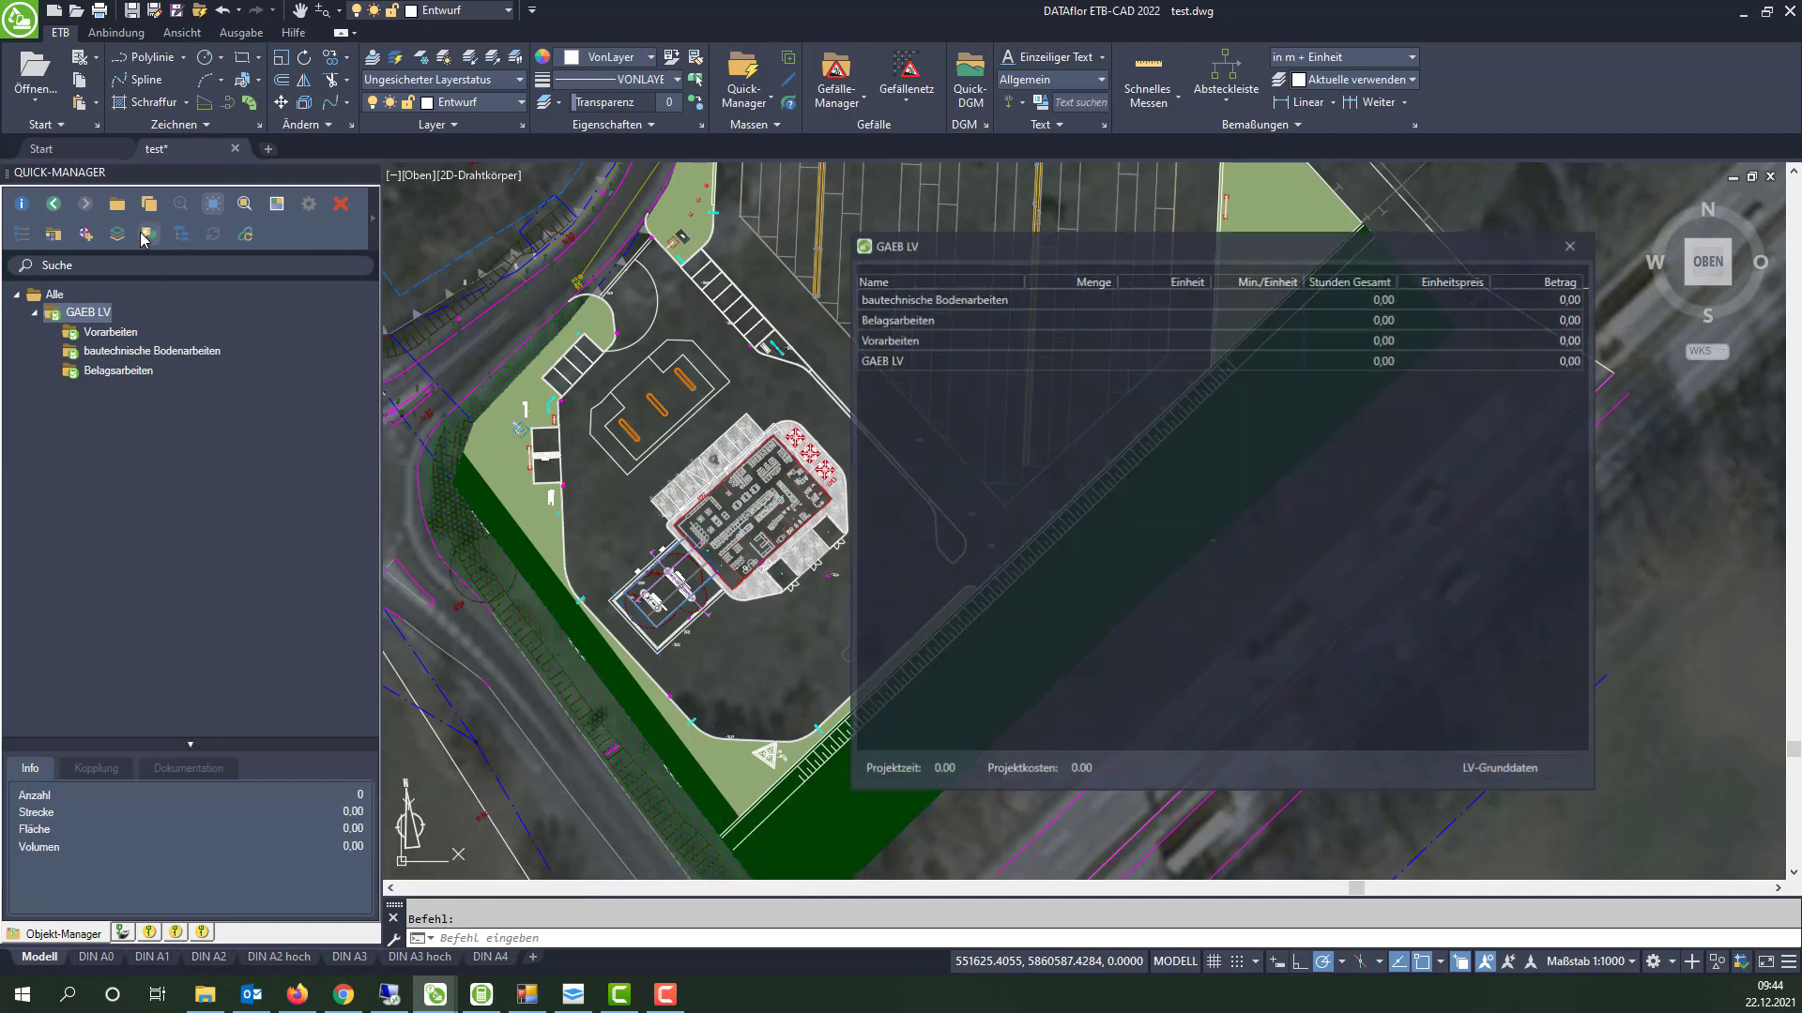
pyautogui.click(1502, 770)
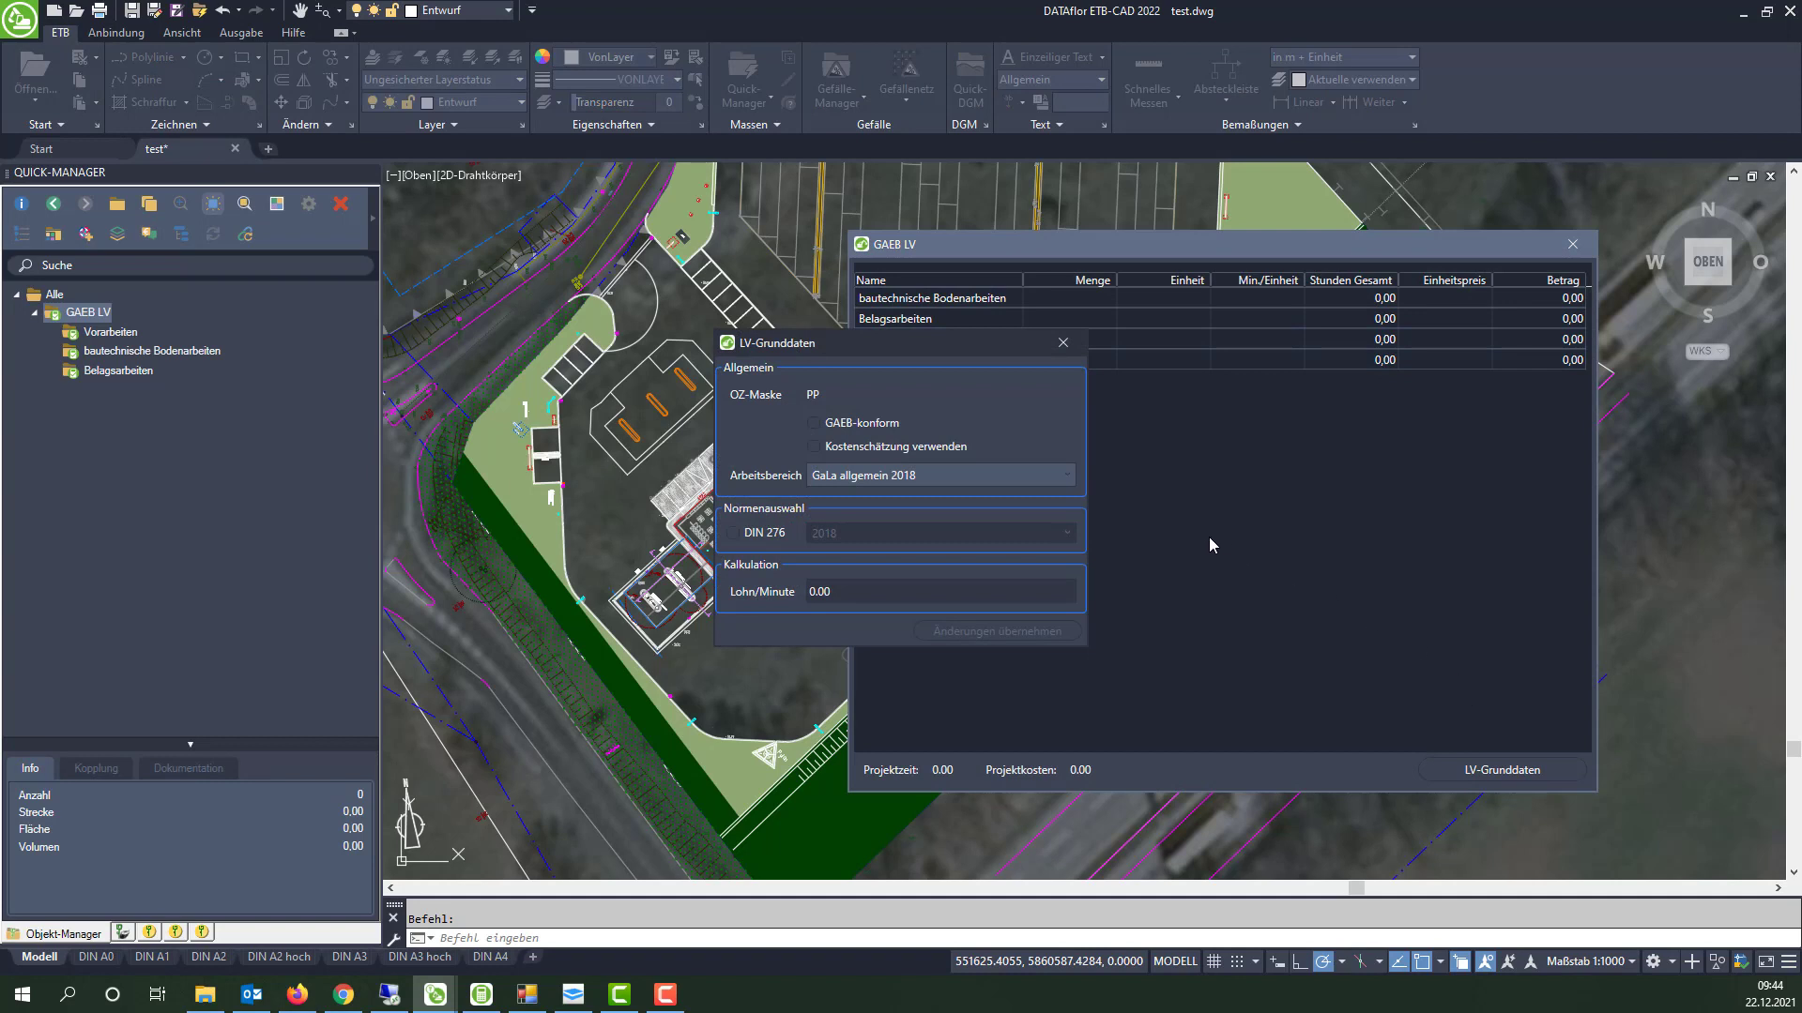
pyautogui.click(814, 423)
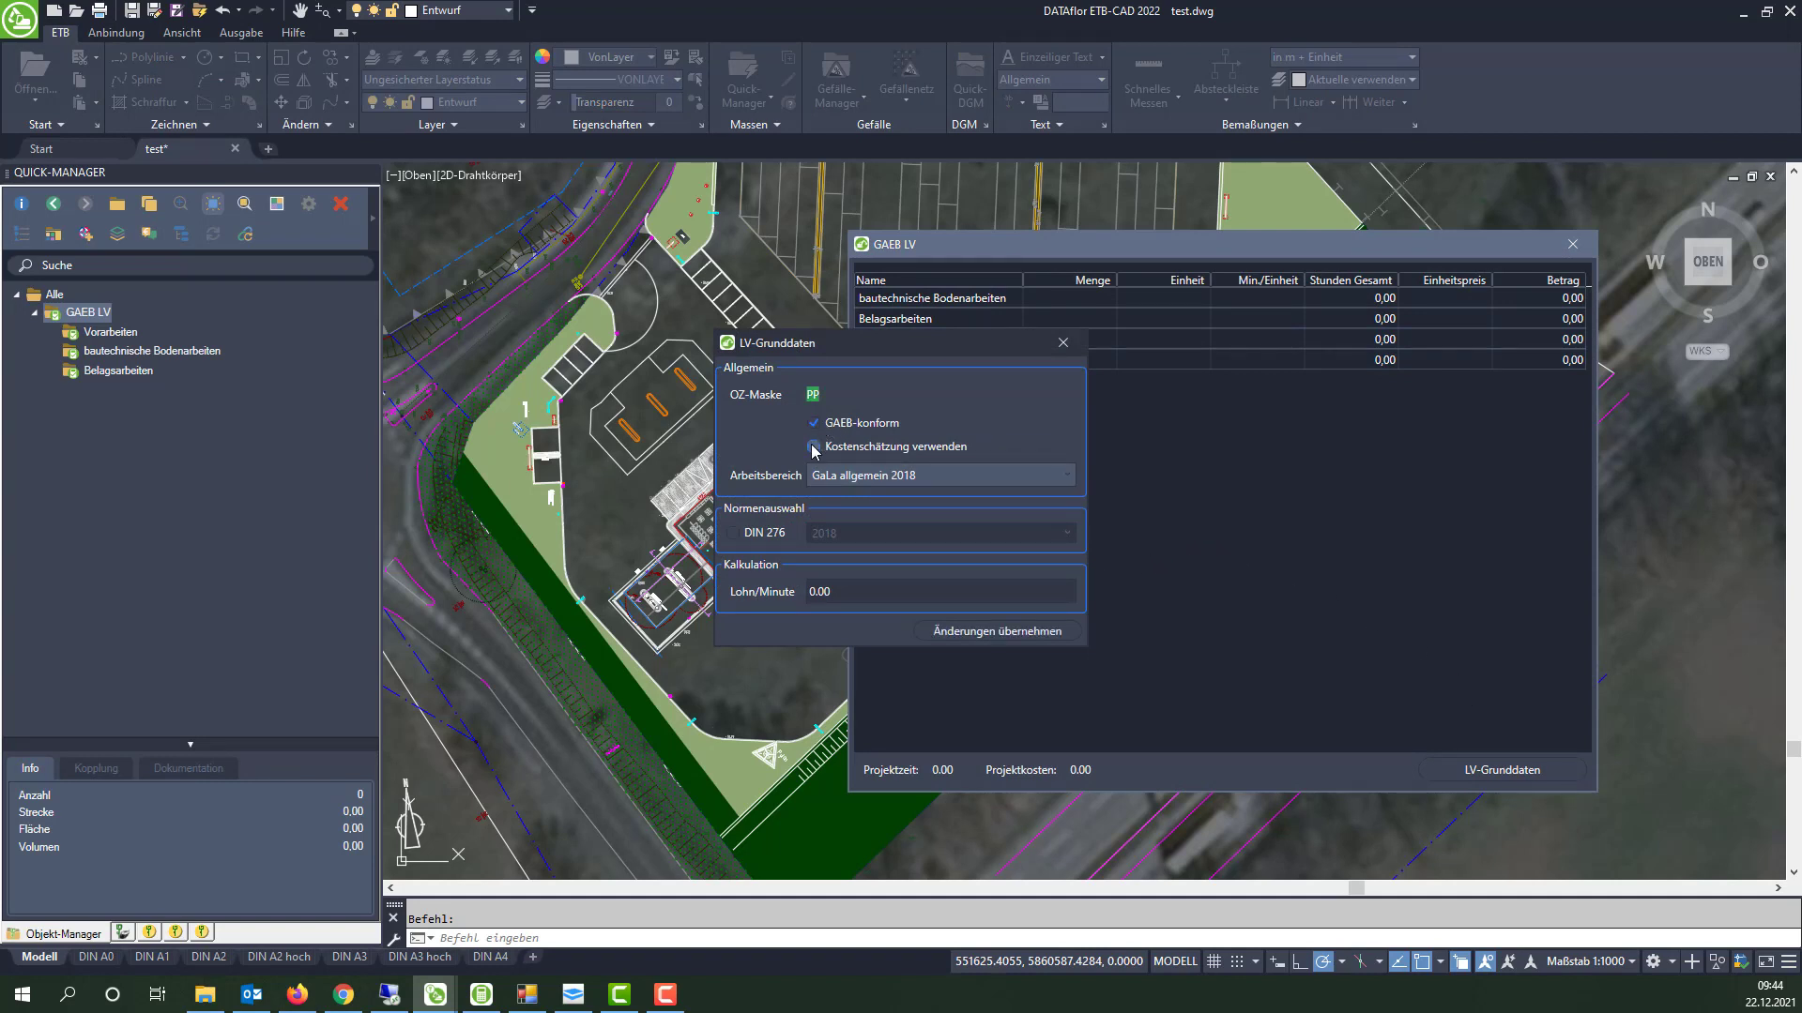
pyautogui.click(981, 631)
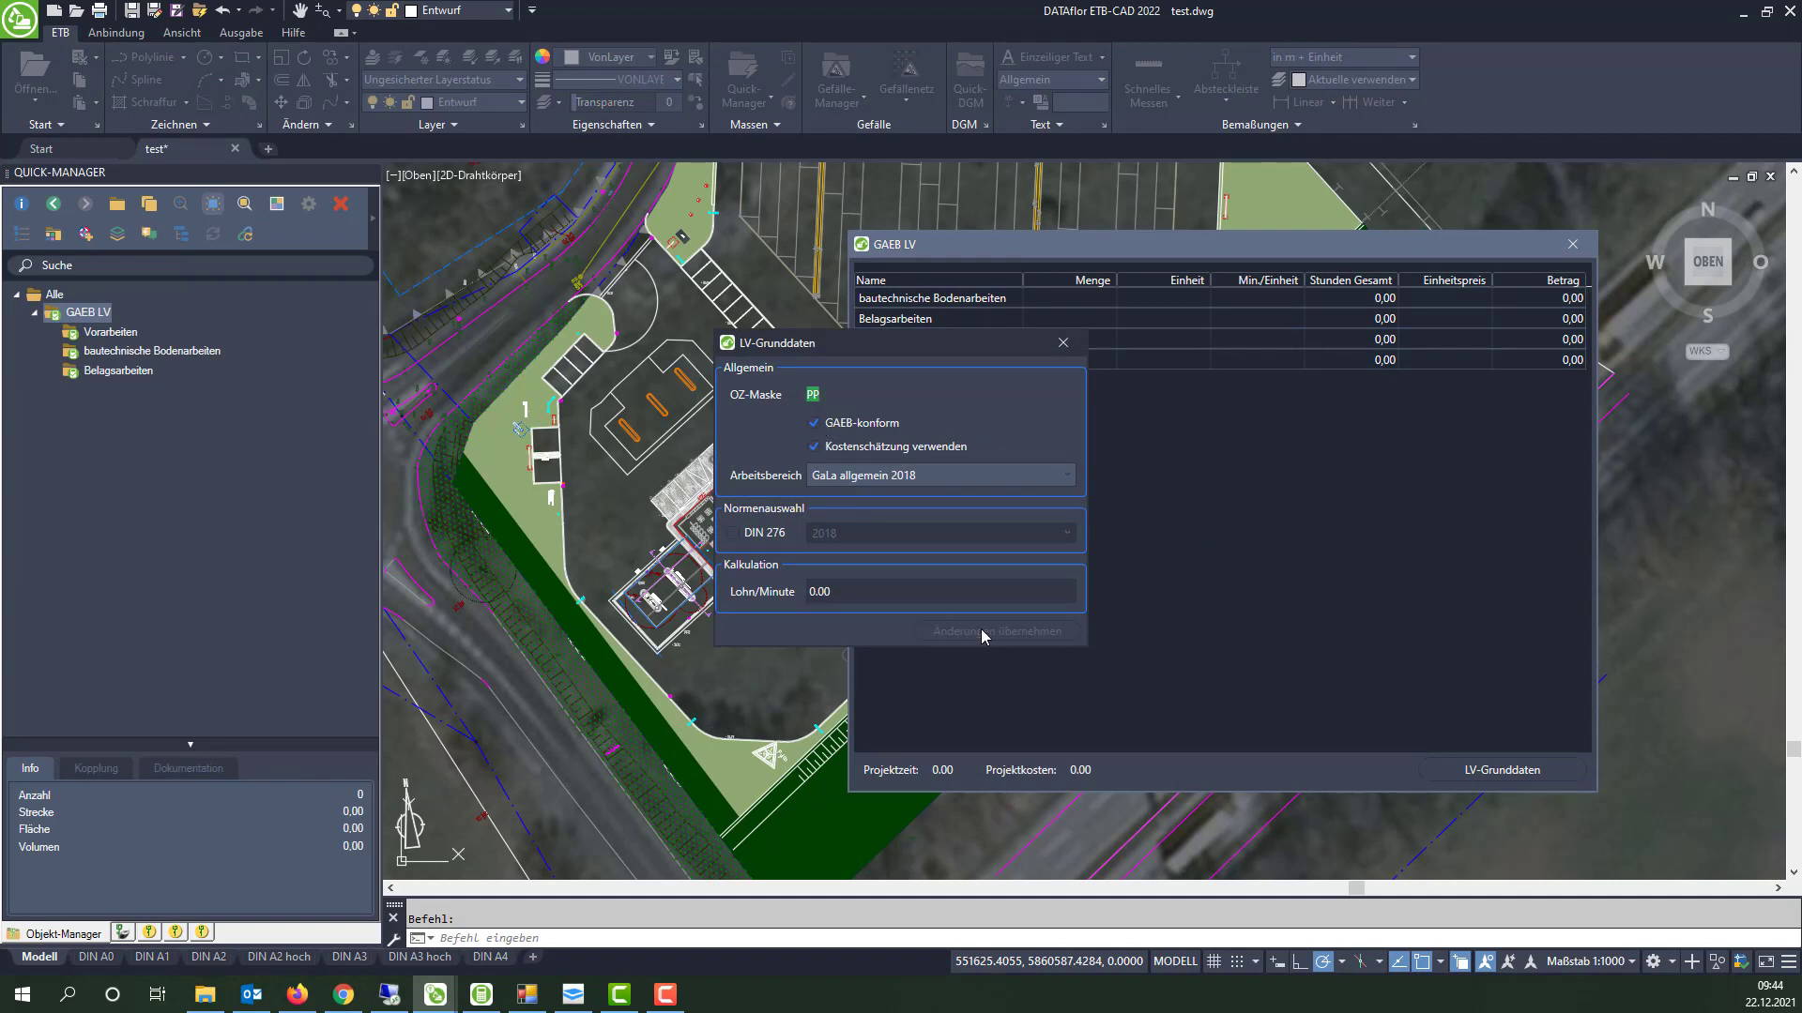
pyautogui.click(1063, 342)
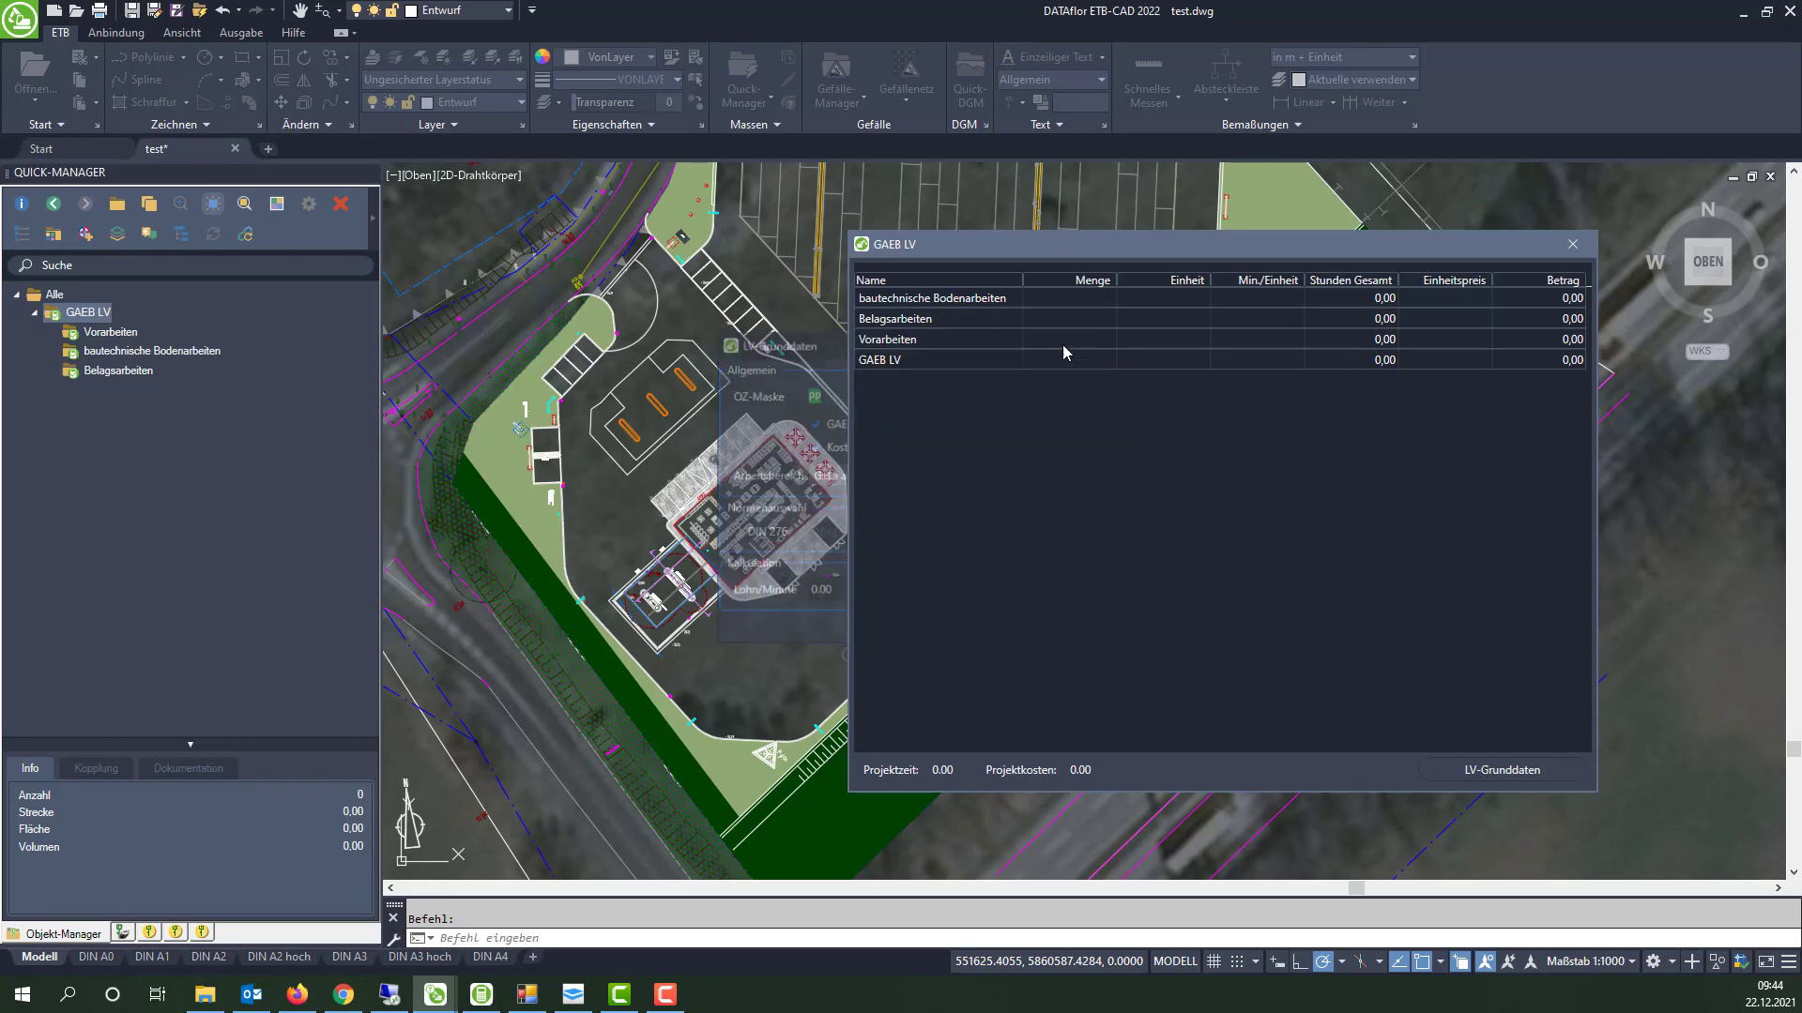
# Create a new group named Baustelleneinrichtung under Vorarbeiten.
pyautogui.click(117, 339)
pyautogui.rightClick(118, 340)
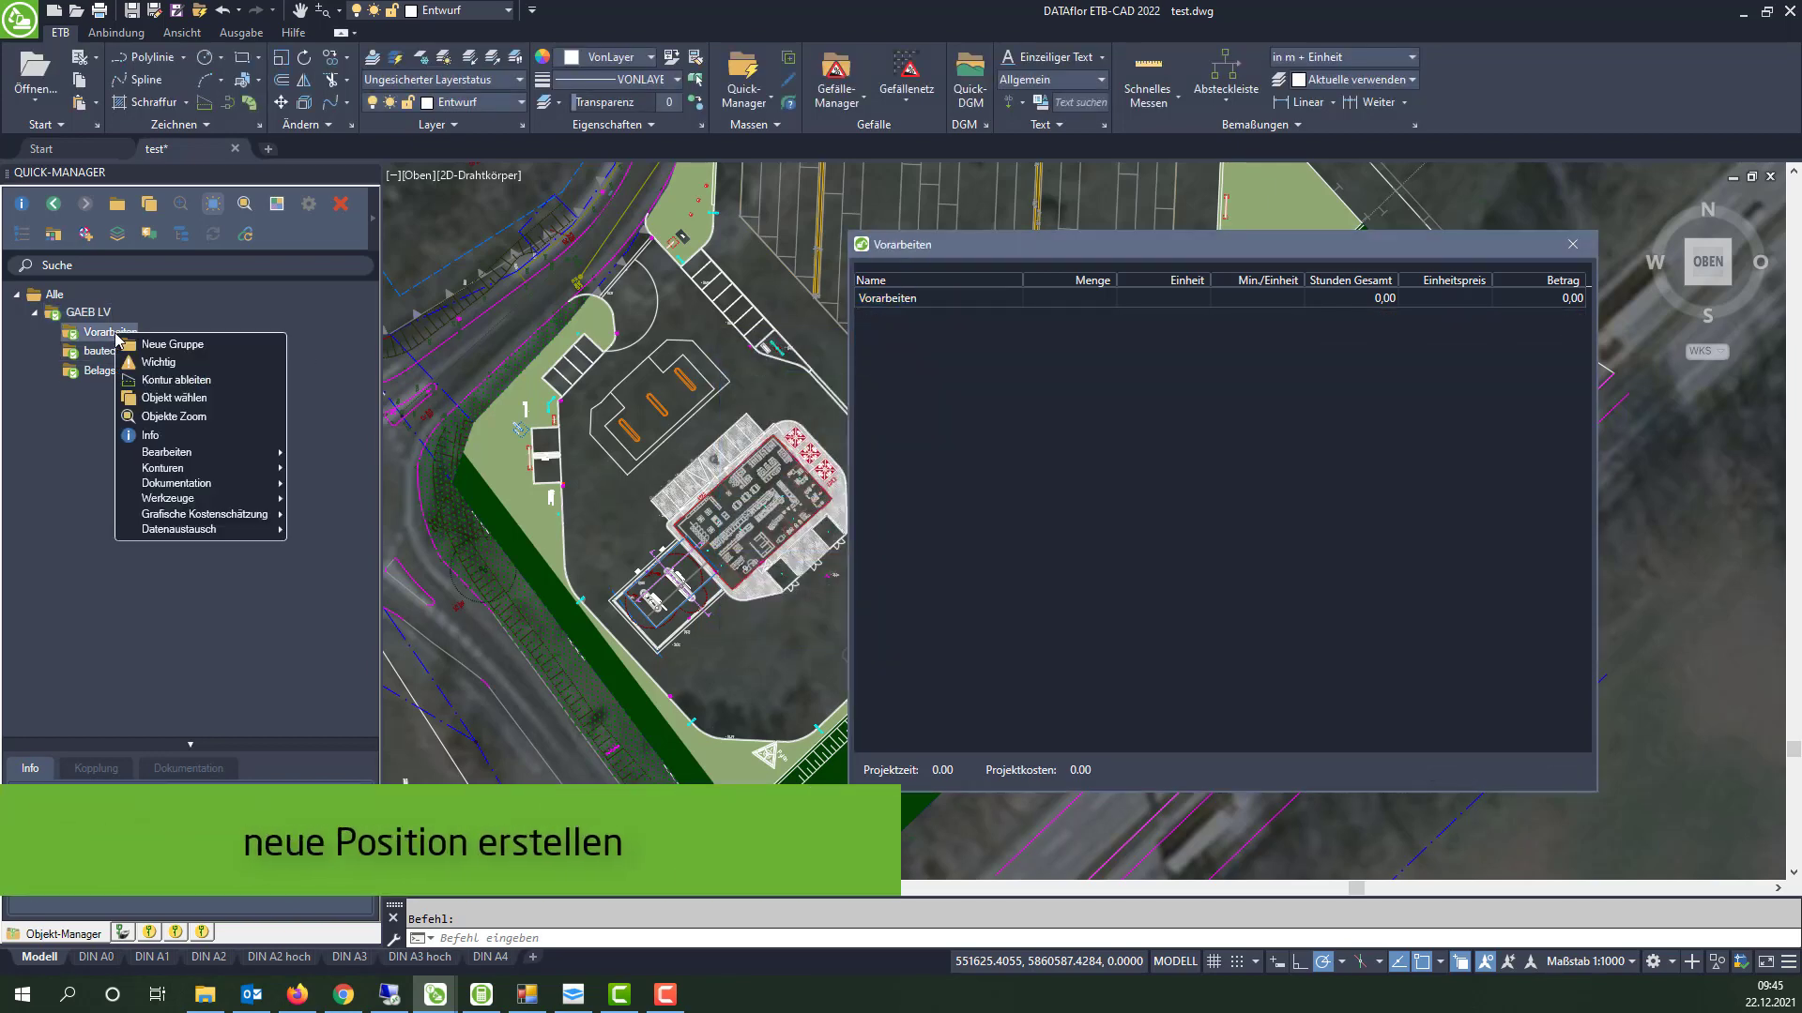
pyautogui.click(161, 349)
pyautogui.write('Baustelleneinric')
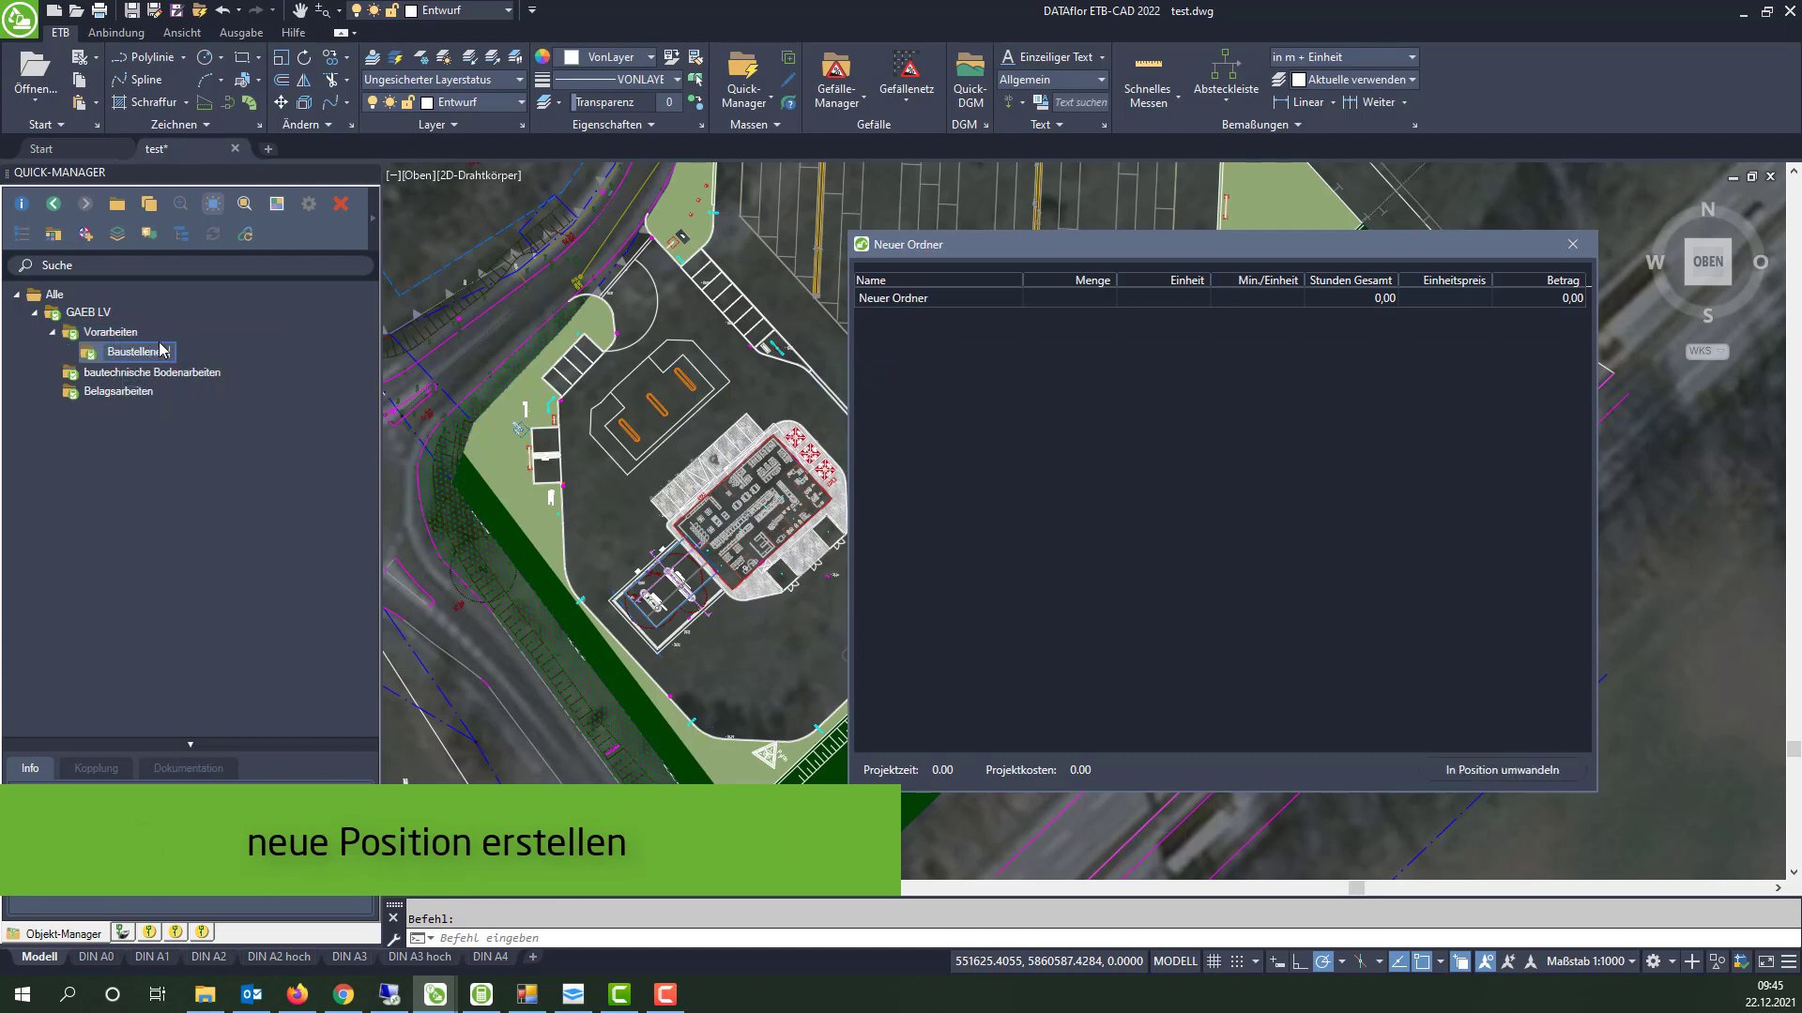
pyautogui.write('htung')
pyautogui.press('Return')
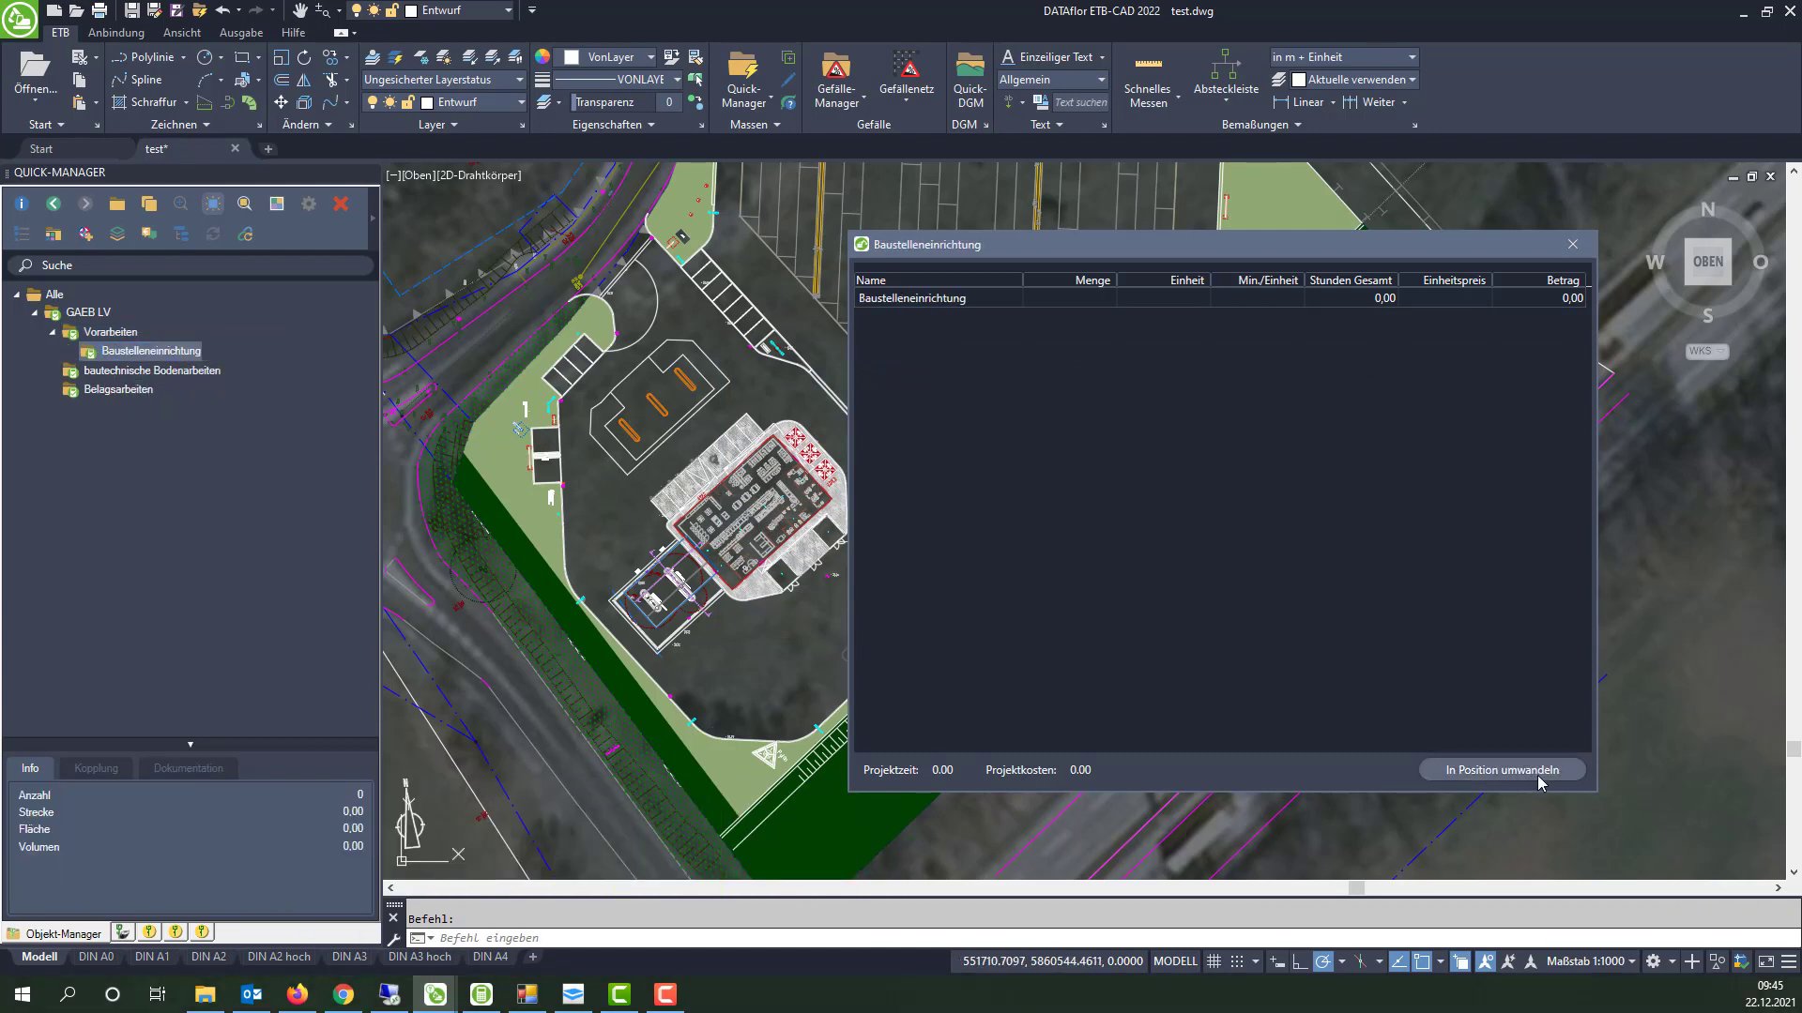
# Convert Baustelleneinrichtung into a position with its long text and a 750.00 price.
pyautogui.click(1537, 775)
pyautogui.click(1040, 386)
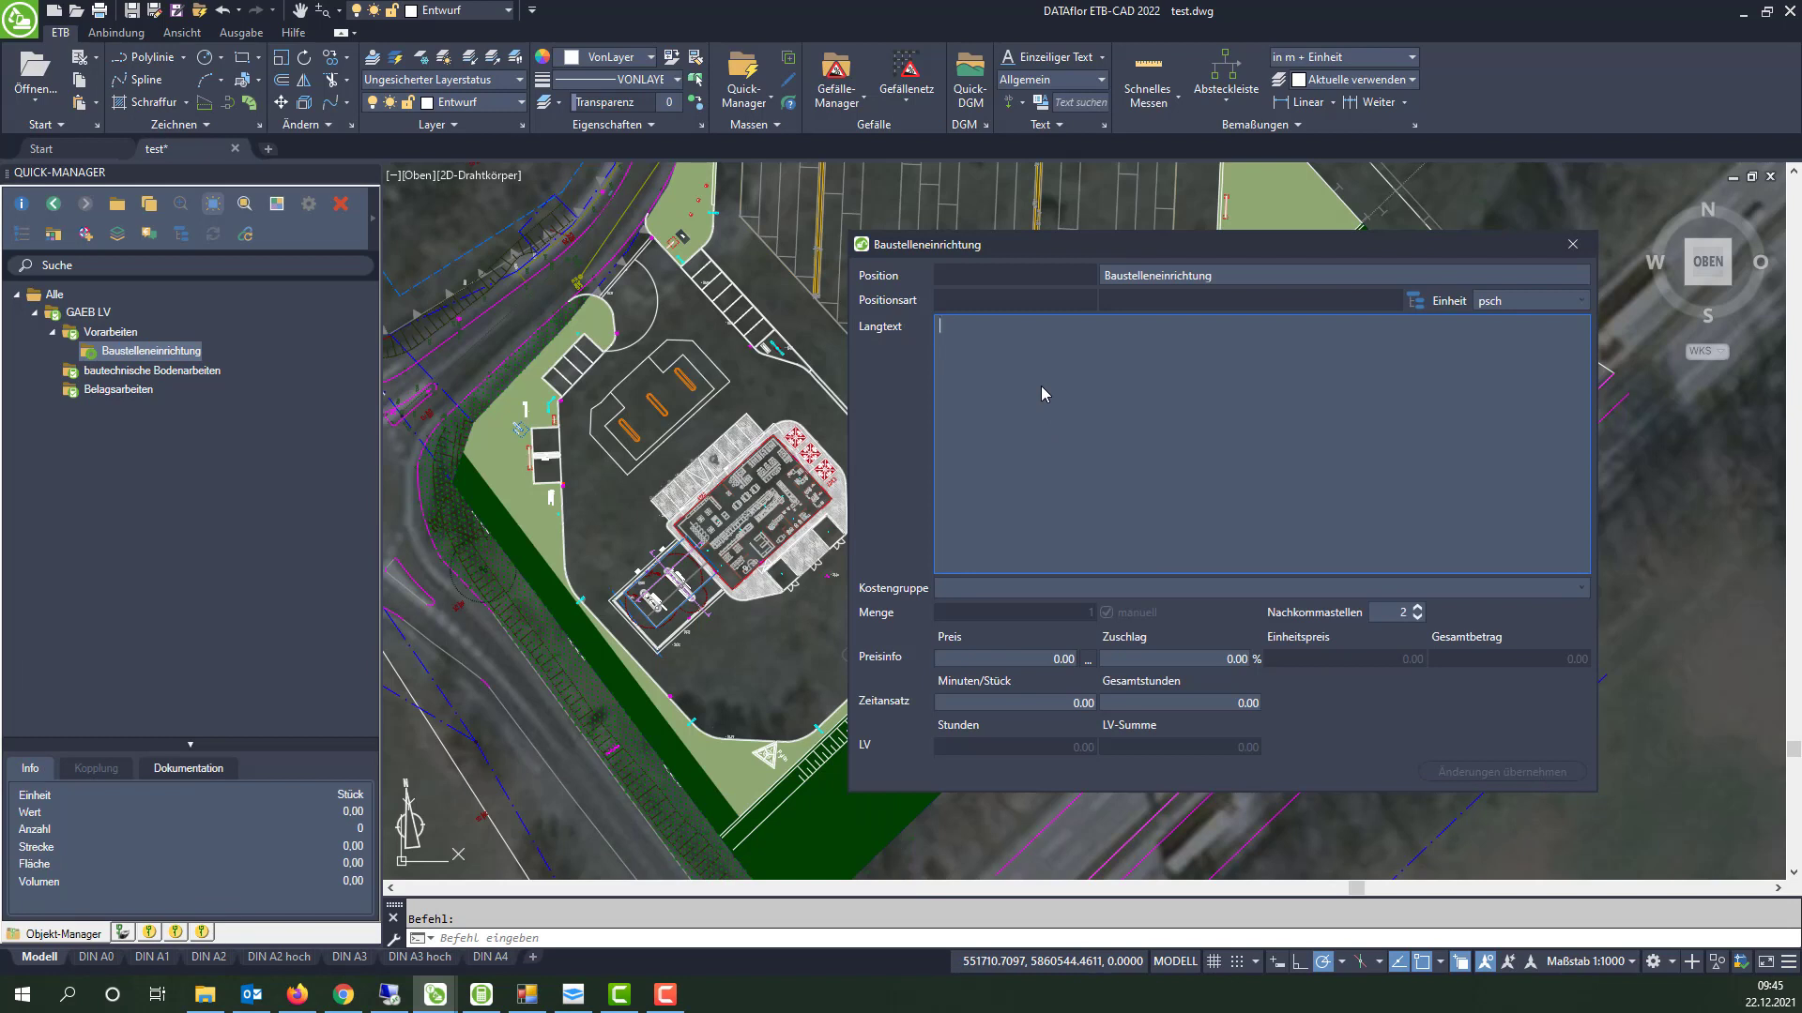
pyautogui.write('Baustelleneinrichtung, An-Abtransport sämtlicher Geräte')
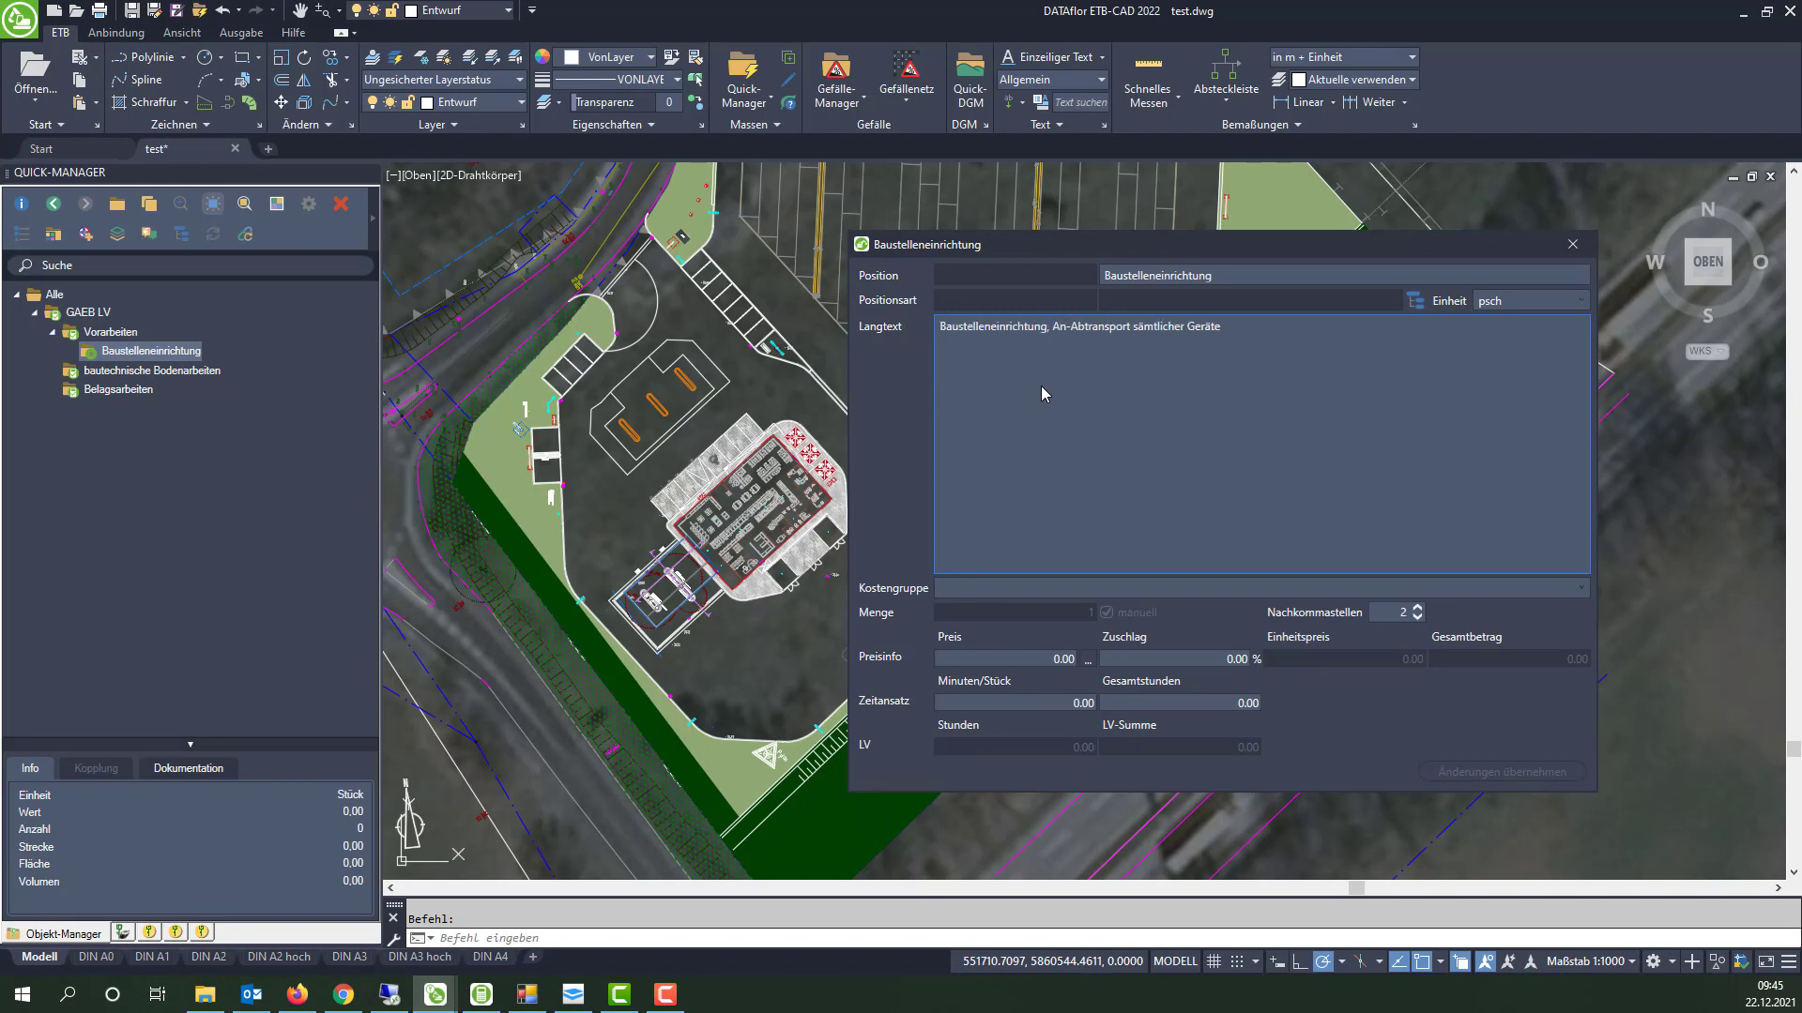
pyautogui.write(', Baustellenabsicherung, Genehmigung')
pyautogui.click(1051, 658)
pyautogui.write('750')
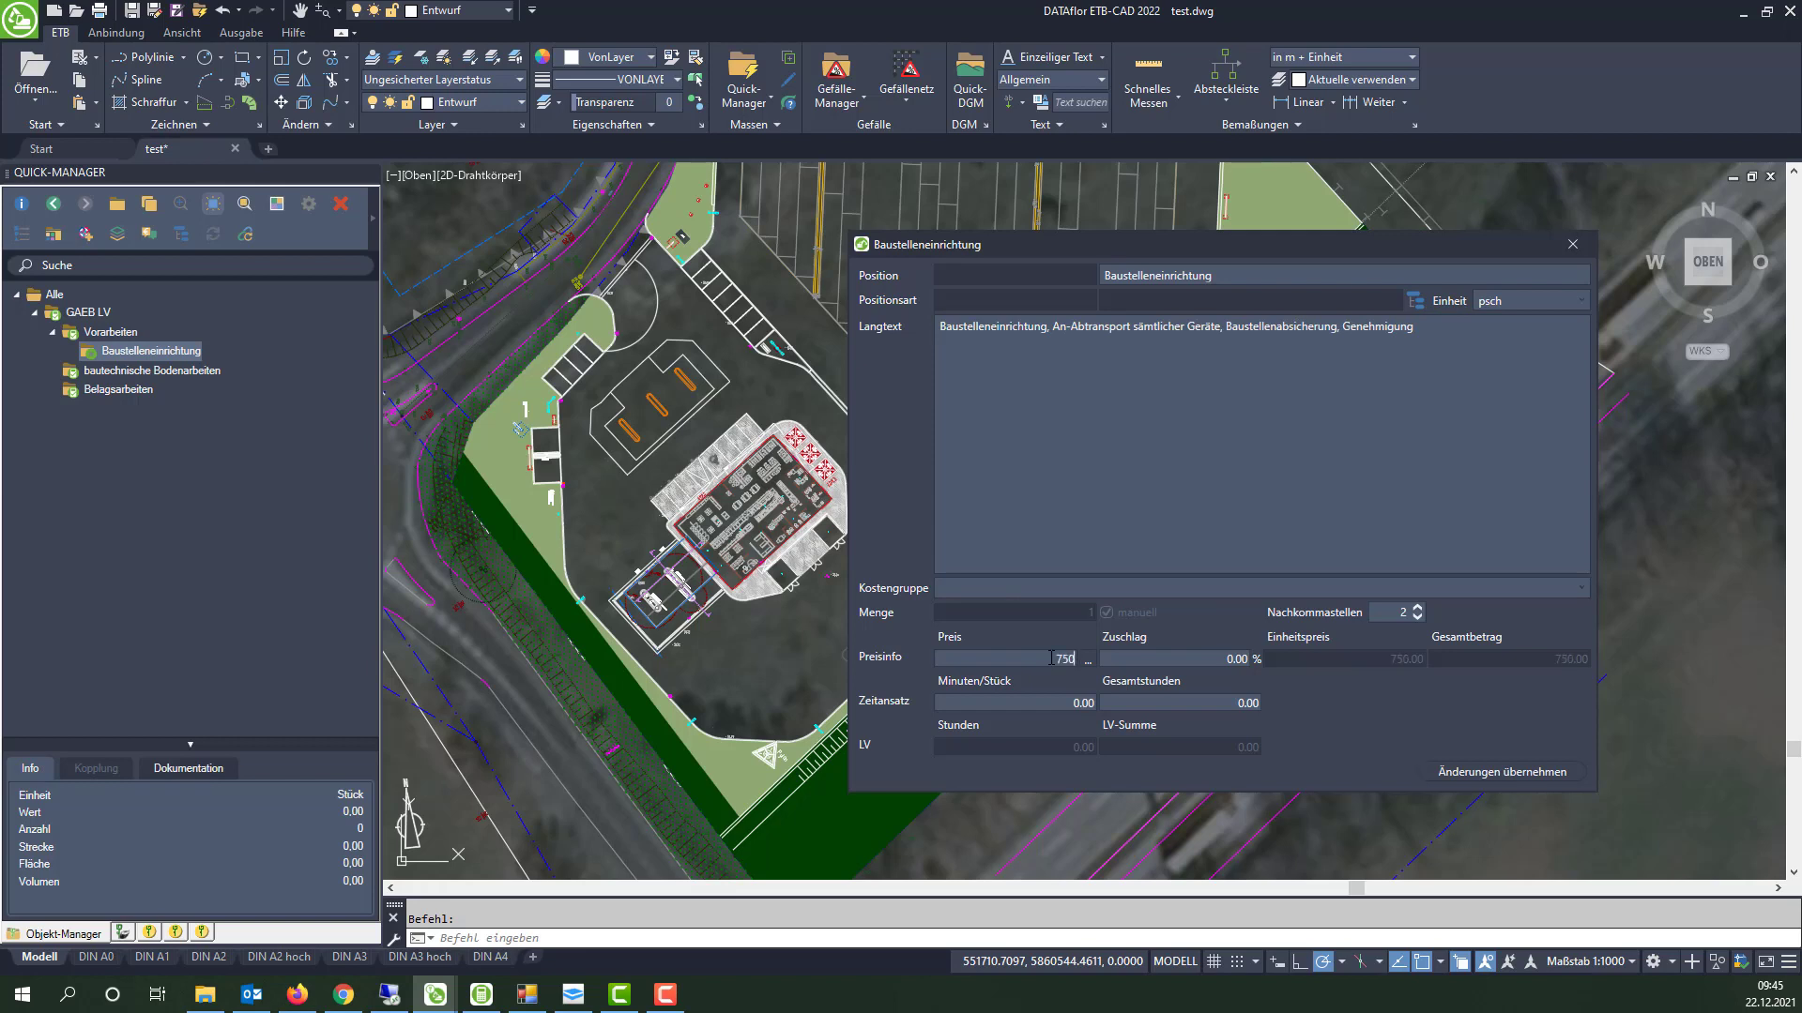
pyautogui.press('Tab')
pyautogui.click(1464, 774)
# Create a new group 'Oberboden lösen und abfahren' under bautechnische Bodenarbeiten.
pyautogui.click(165, 371)
pyautogui.rightClick(165, 371)
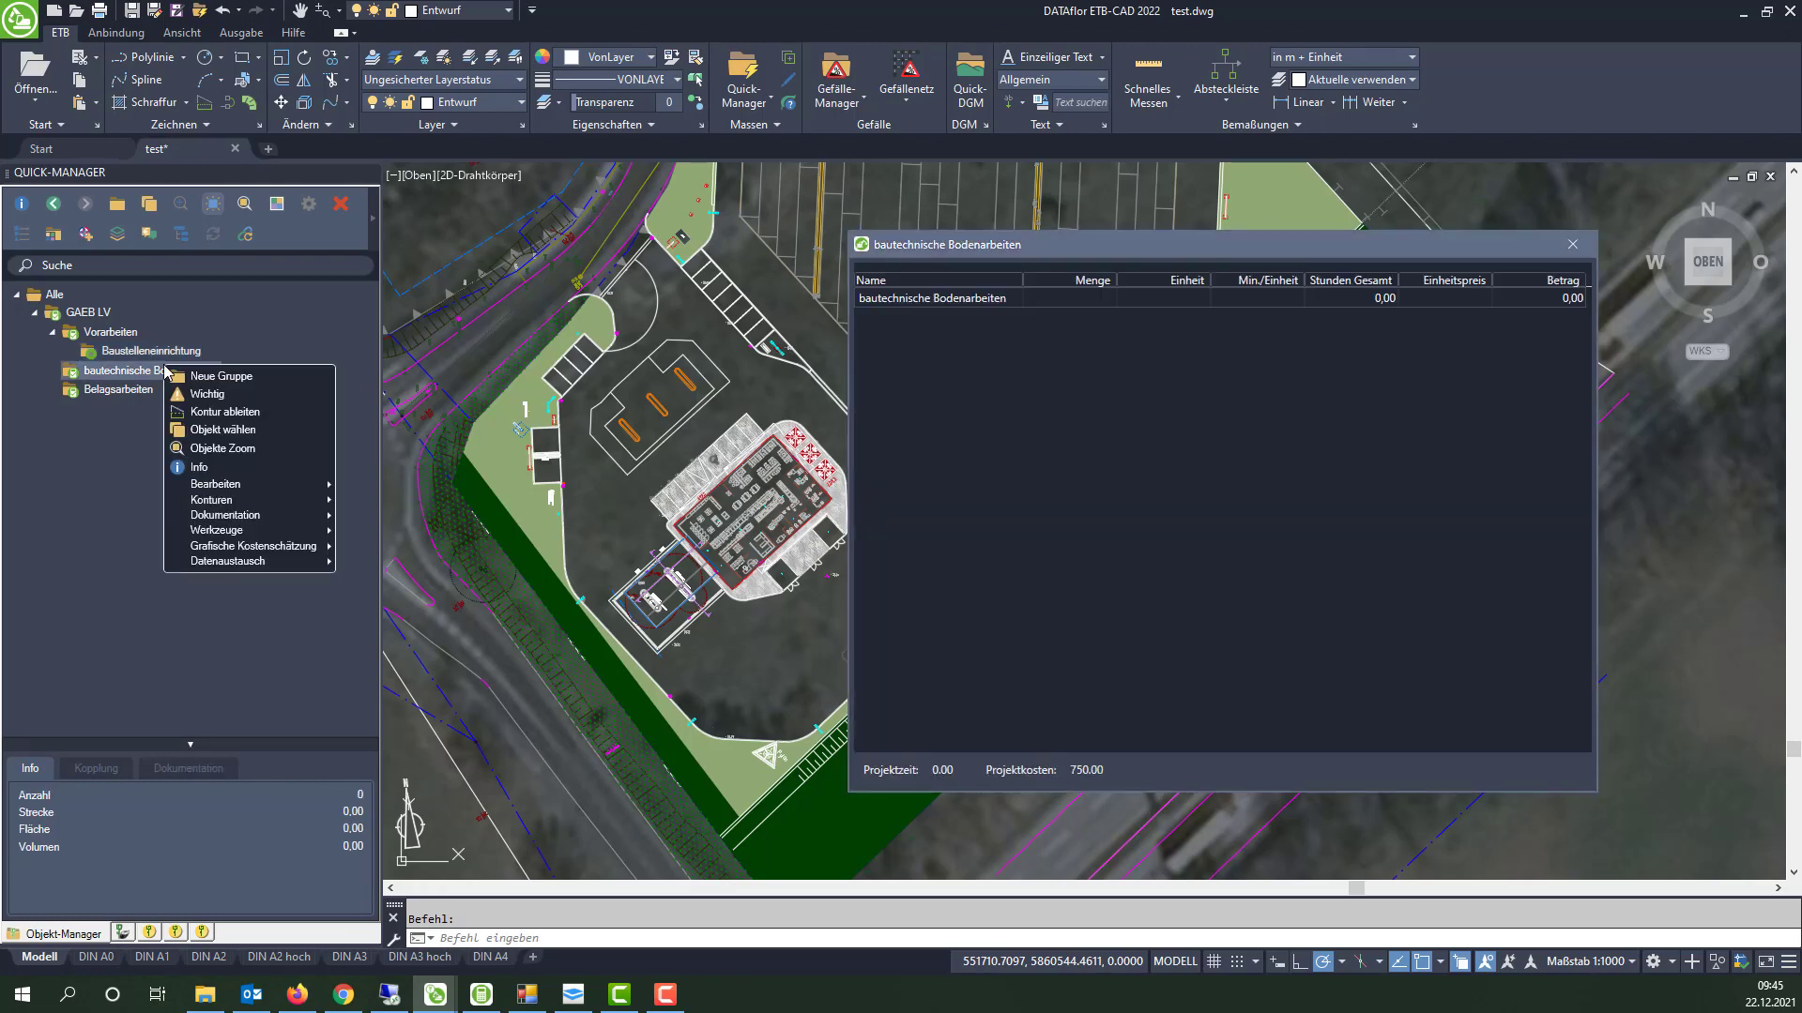
pyautogui.click(198, 377)
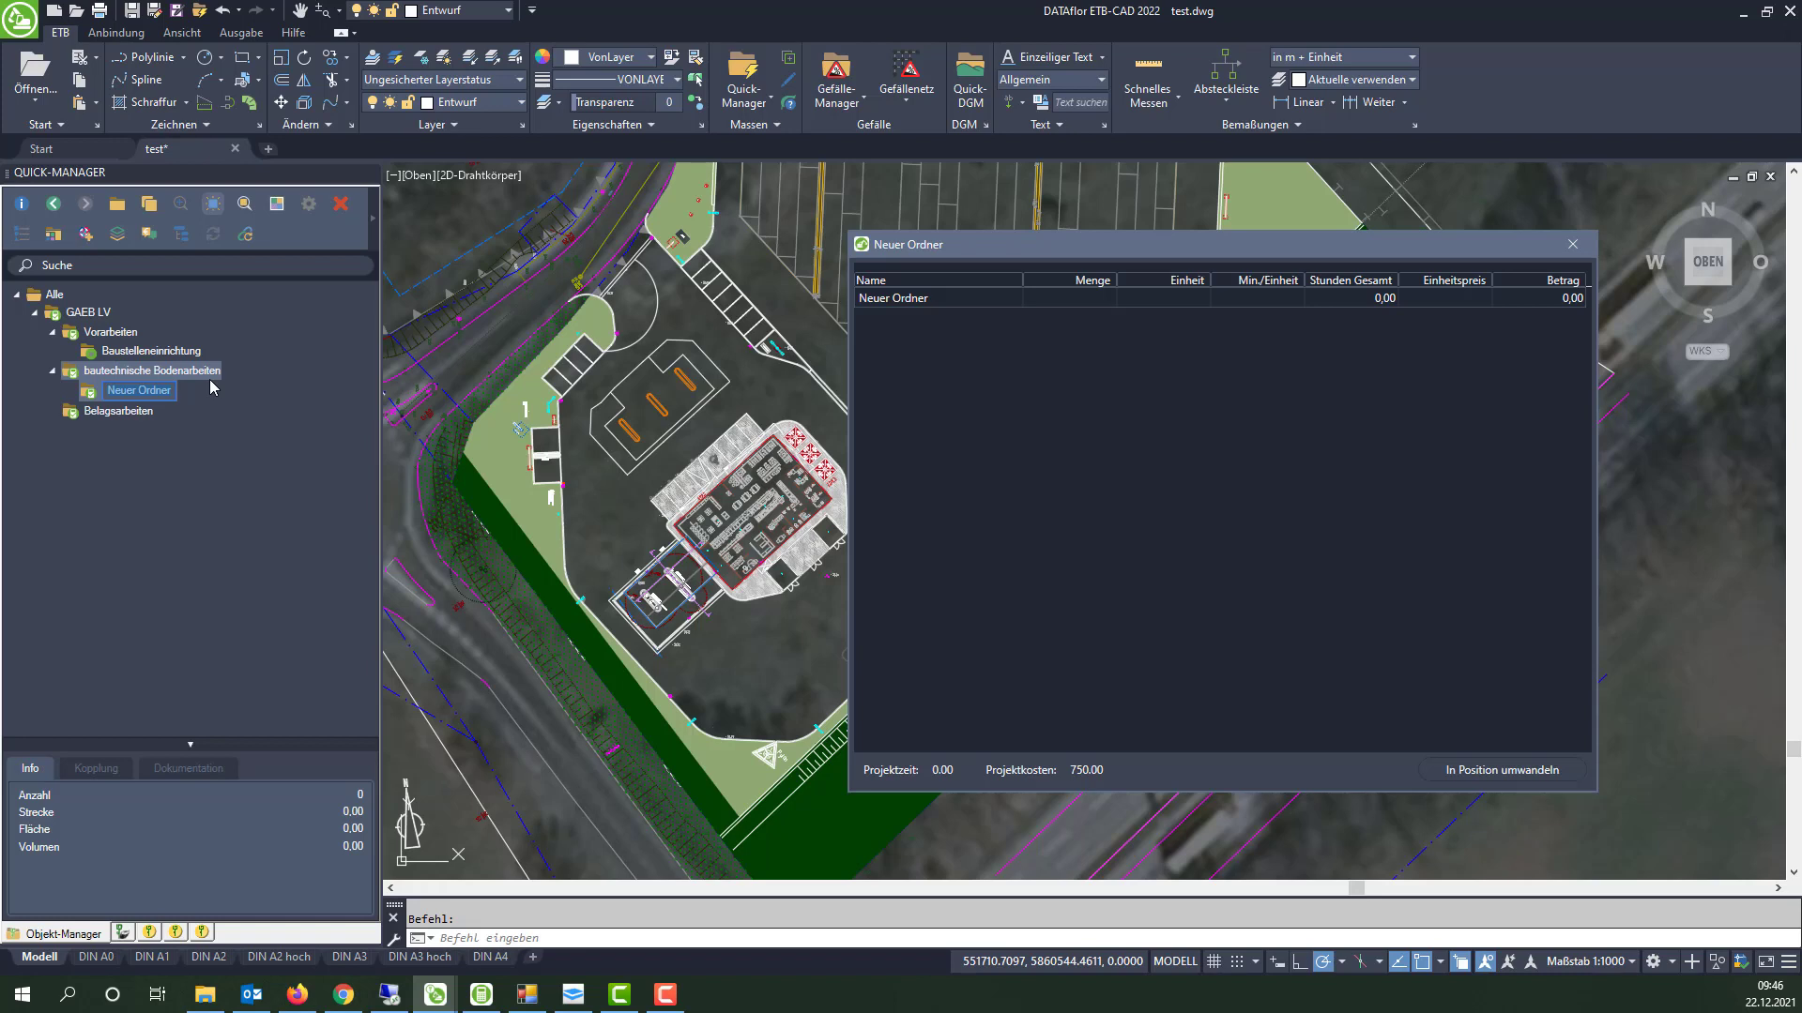
pyautogui.write('O')
pyautogui.write('berboden')
pyautogui.write(' lösen u')
pyautogui.write('nd abf')
pyautogui.write('ahren')
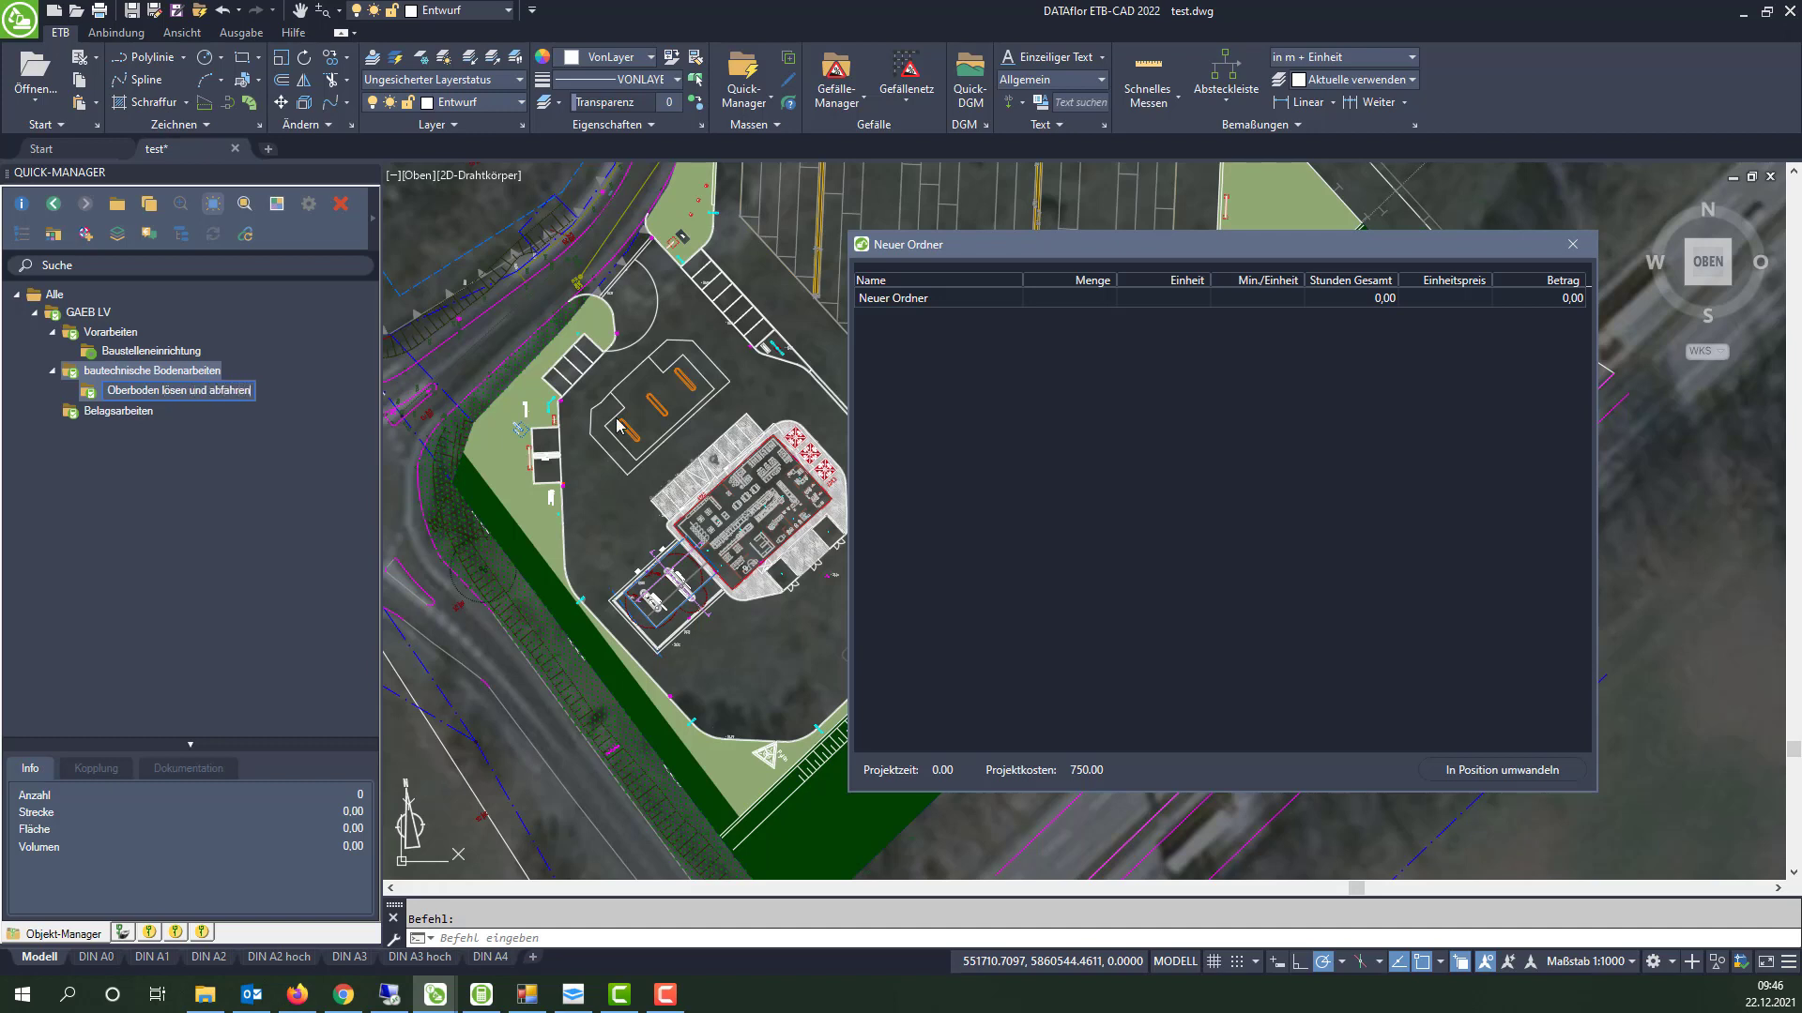
pyautogui.press('Return')
# Convert it into a position with long text, unit m³ and price 14.66.
pyautogui.click(1486, 777)
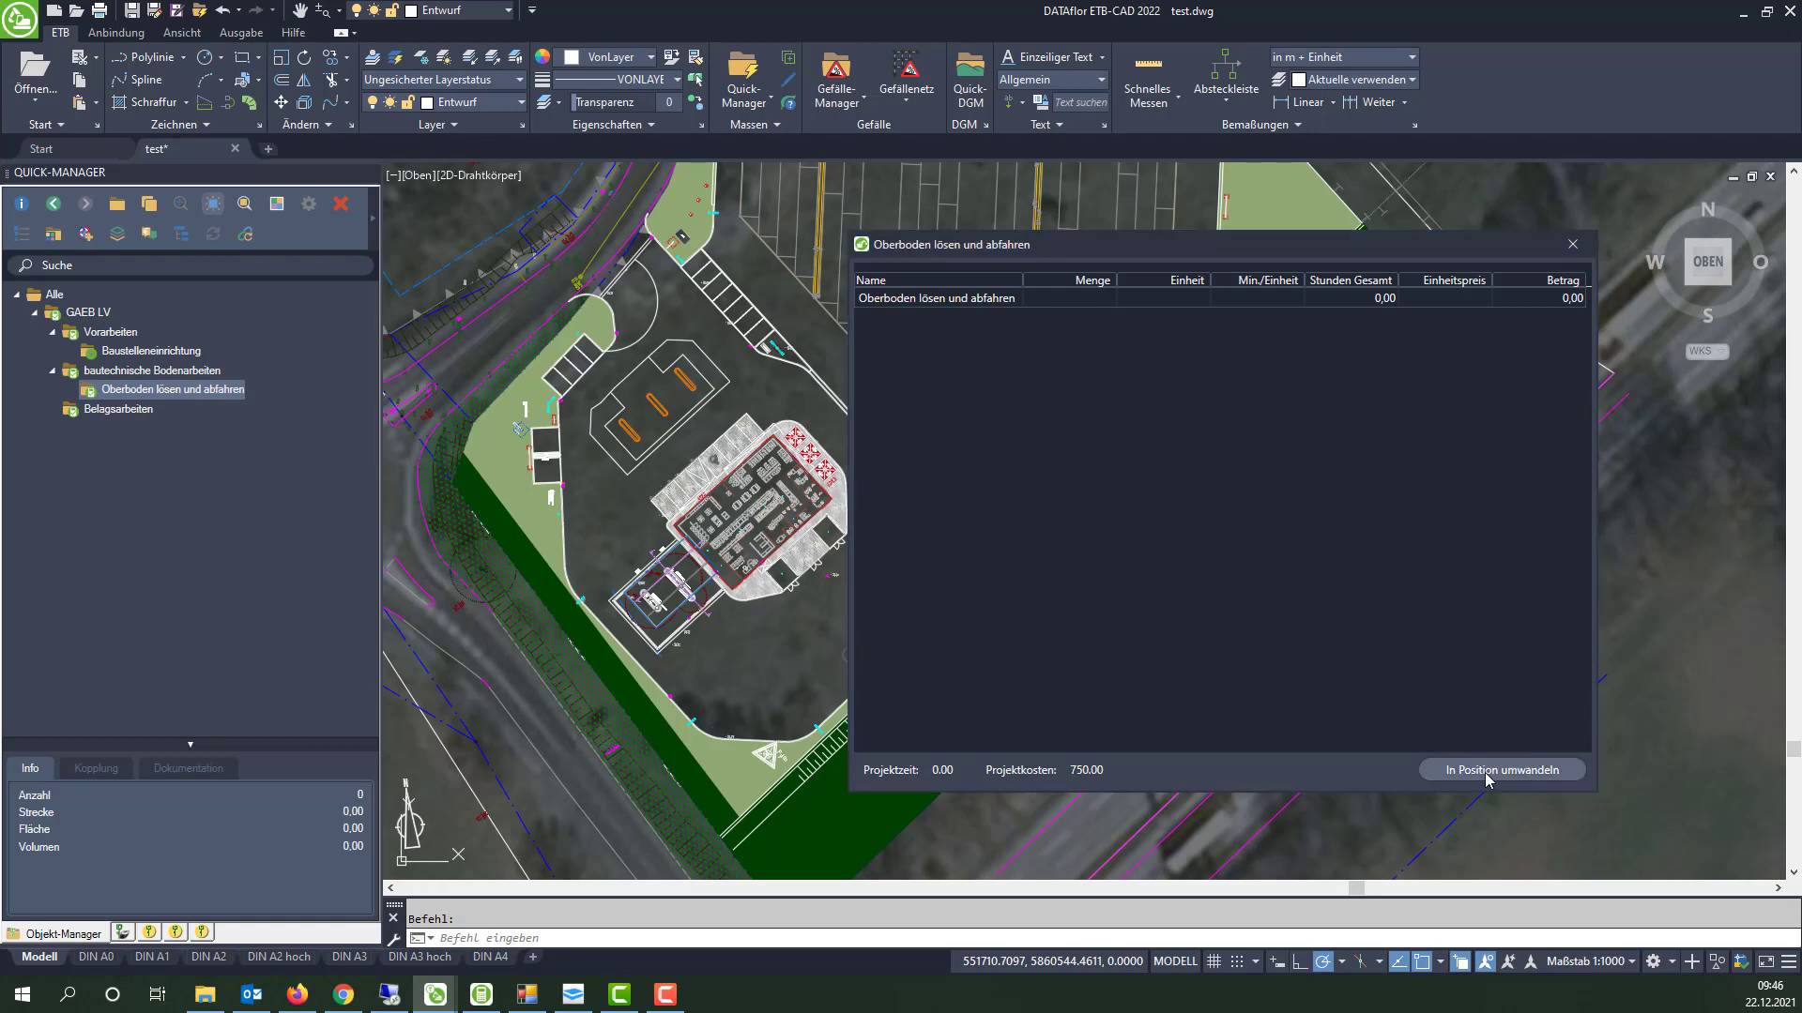
pyautogui.click(1051, 381)
pyautogui.write('Oberboden lösen, laden und ab')
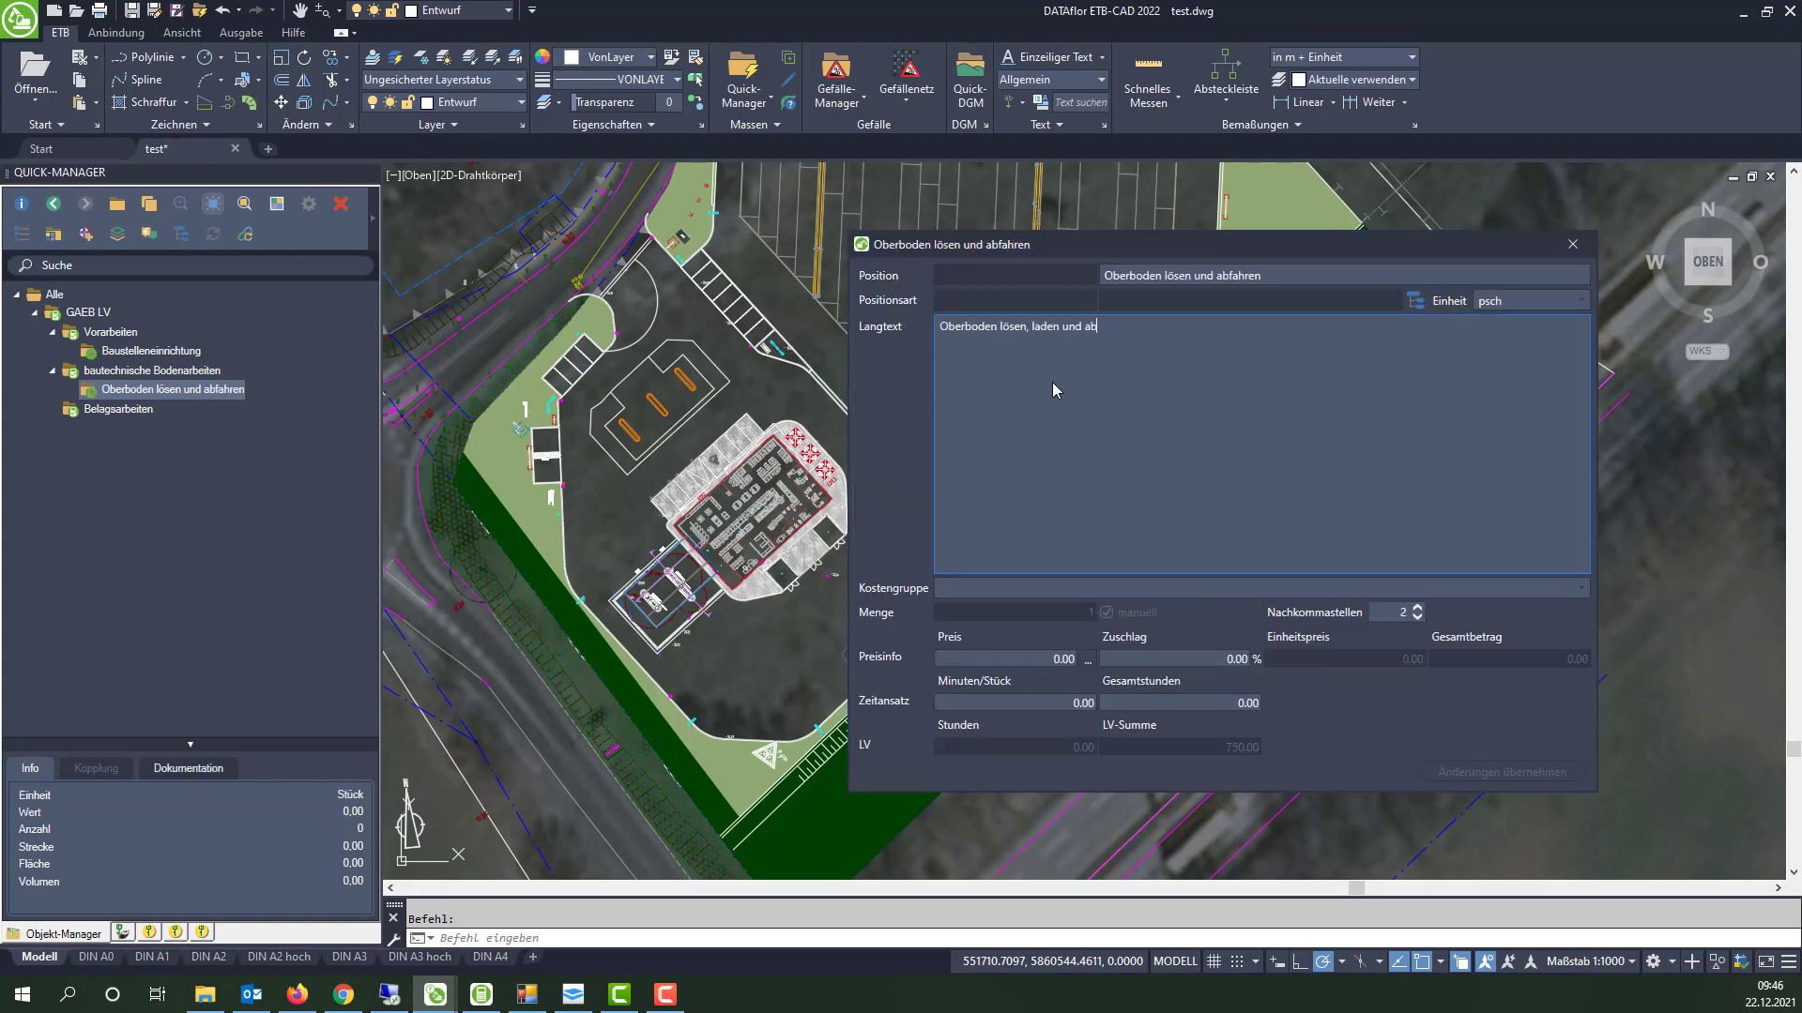
pyautogui.write('fahren. Zwischenmieten laden und abfahren. Abrechnung nach Aufmaß')
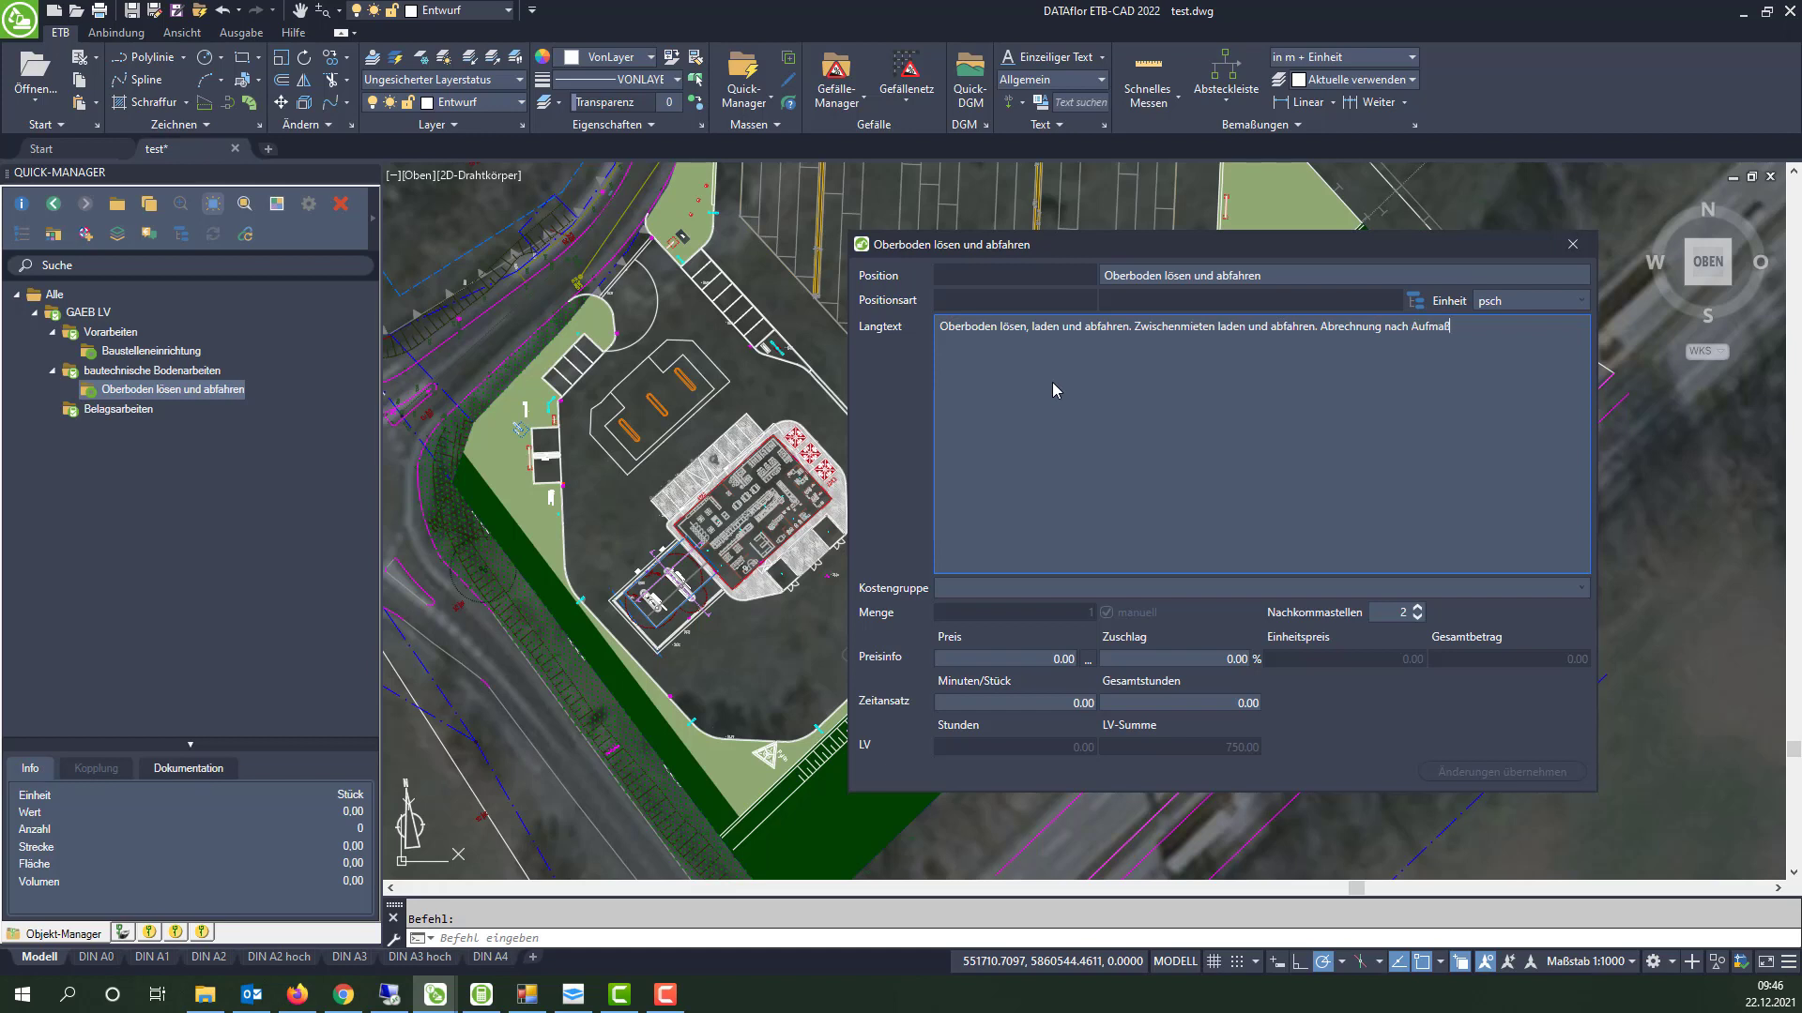
pyautogui.click(1583, 300)
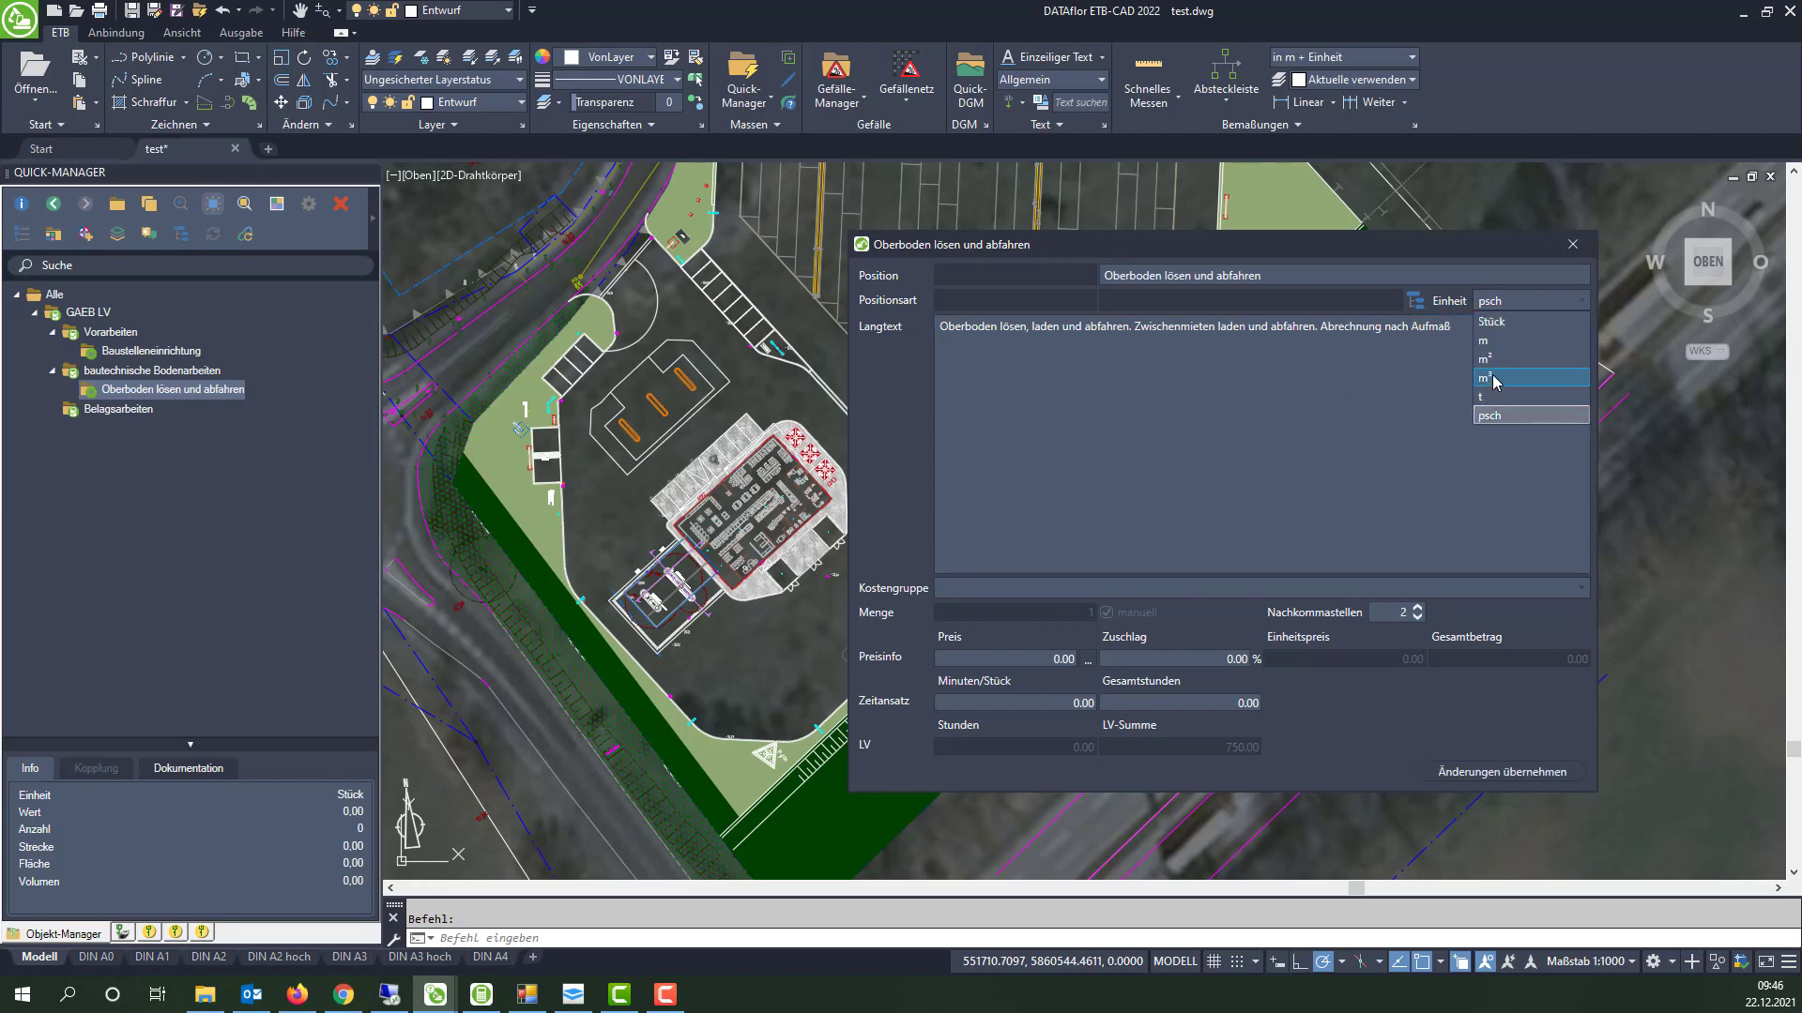
pyautogui.click(1495, 379)
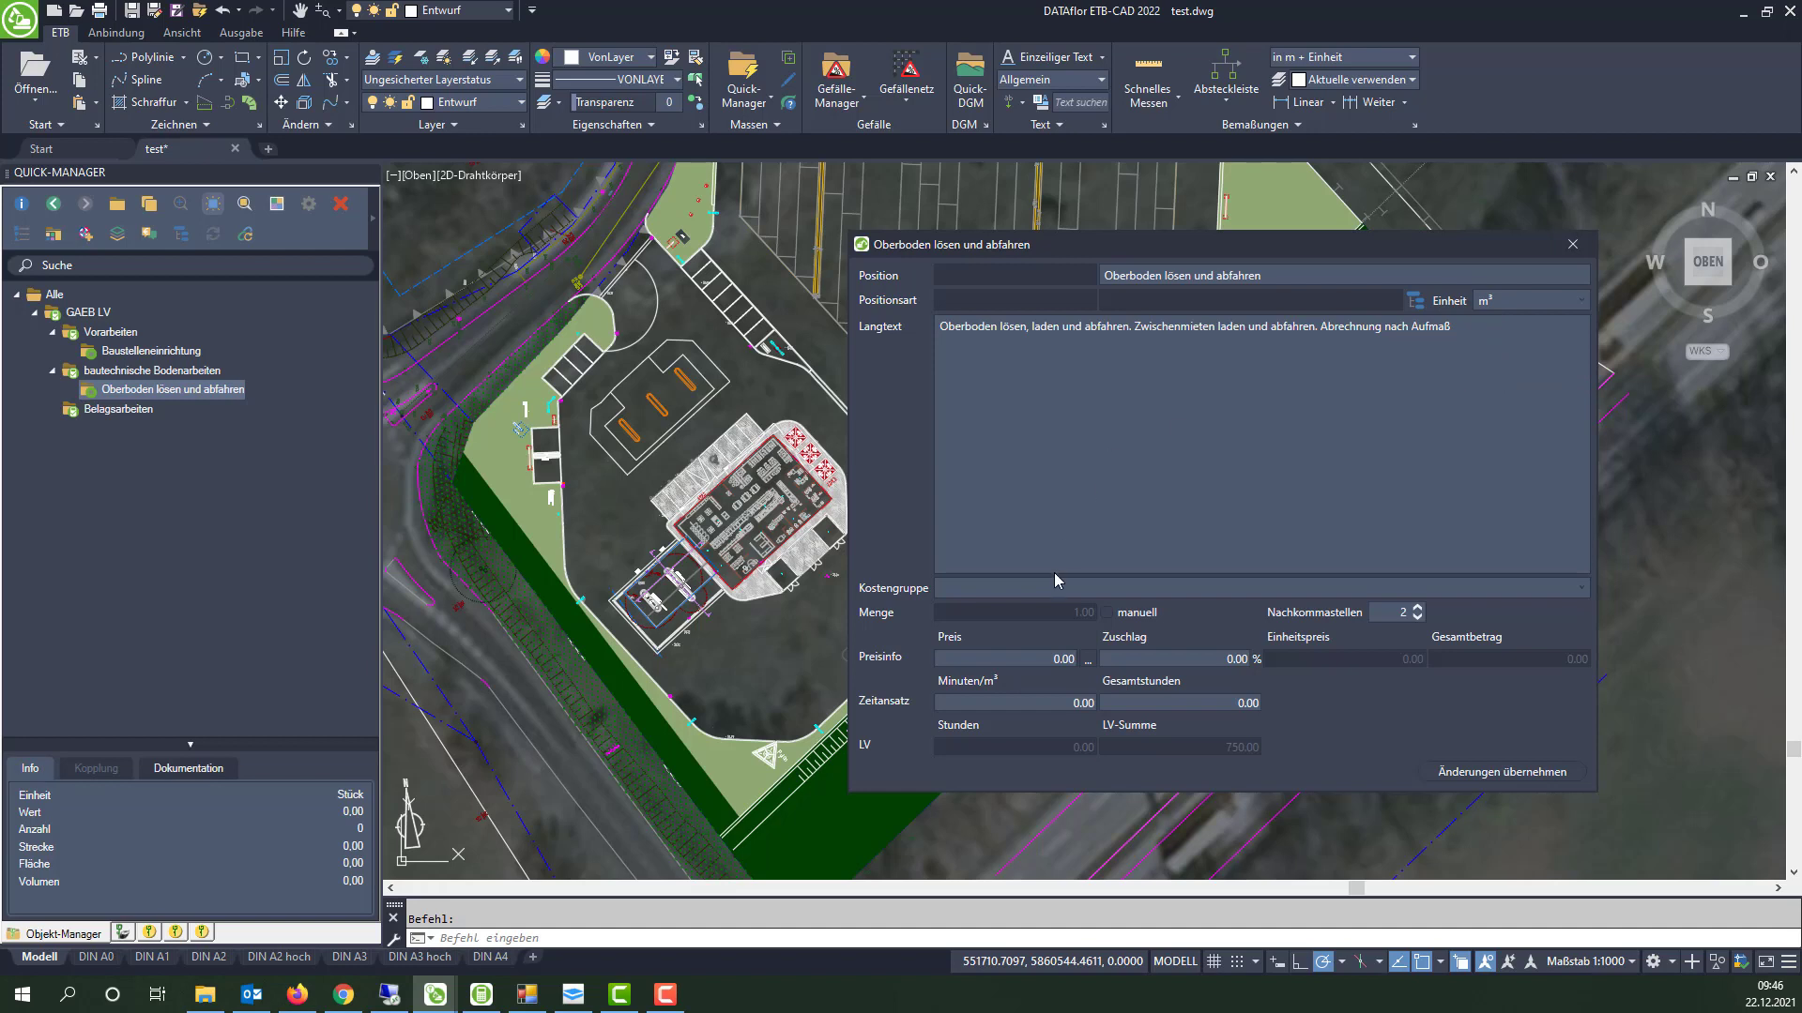
pyautogui.doubleClick(1048, 656)
pyautogui.write('14')
pyautogui.write('.66')
pyautogui.click(1487, 773)
# Add the standard service Betonrecycling lösen und abfahren under bautechnische Bodenarbeiten.
pyautogui.click(104, 317)
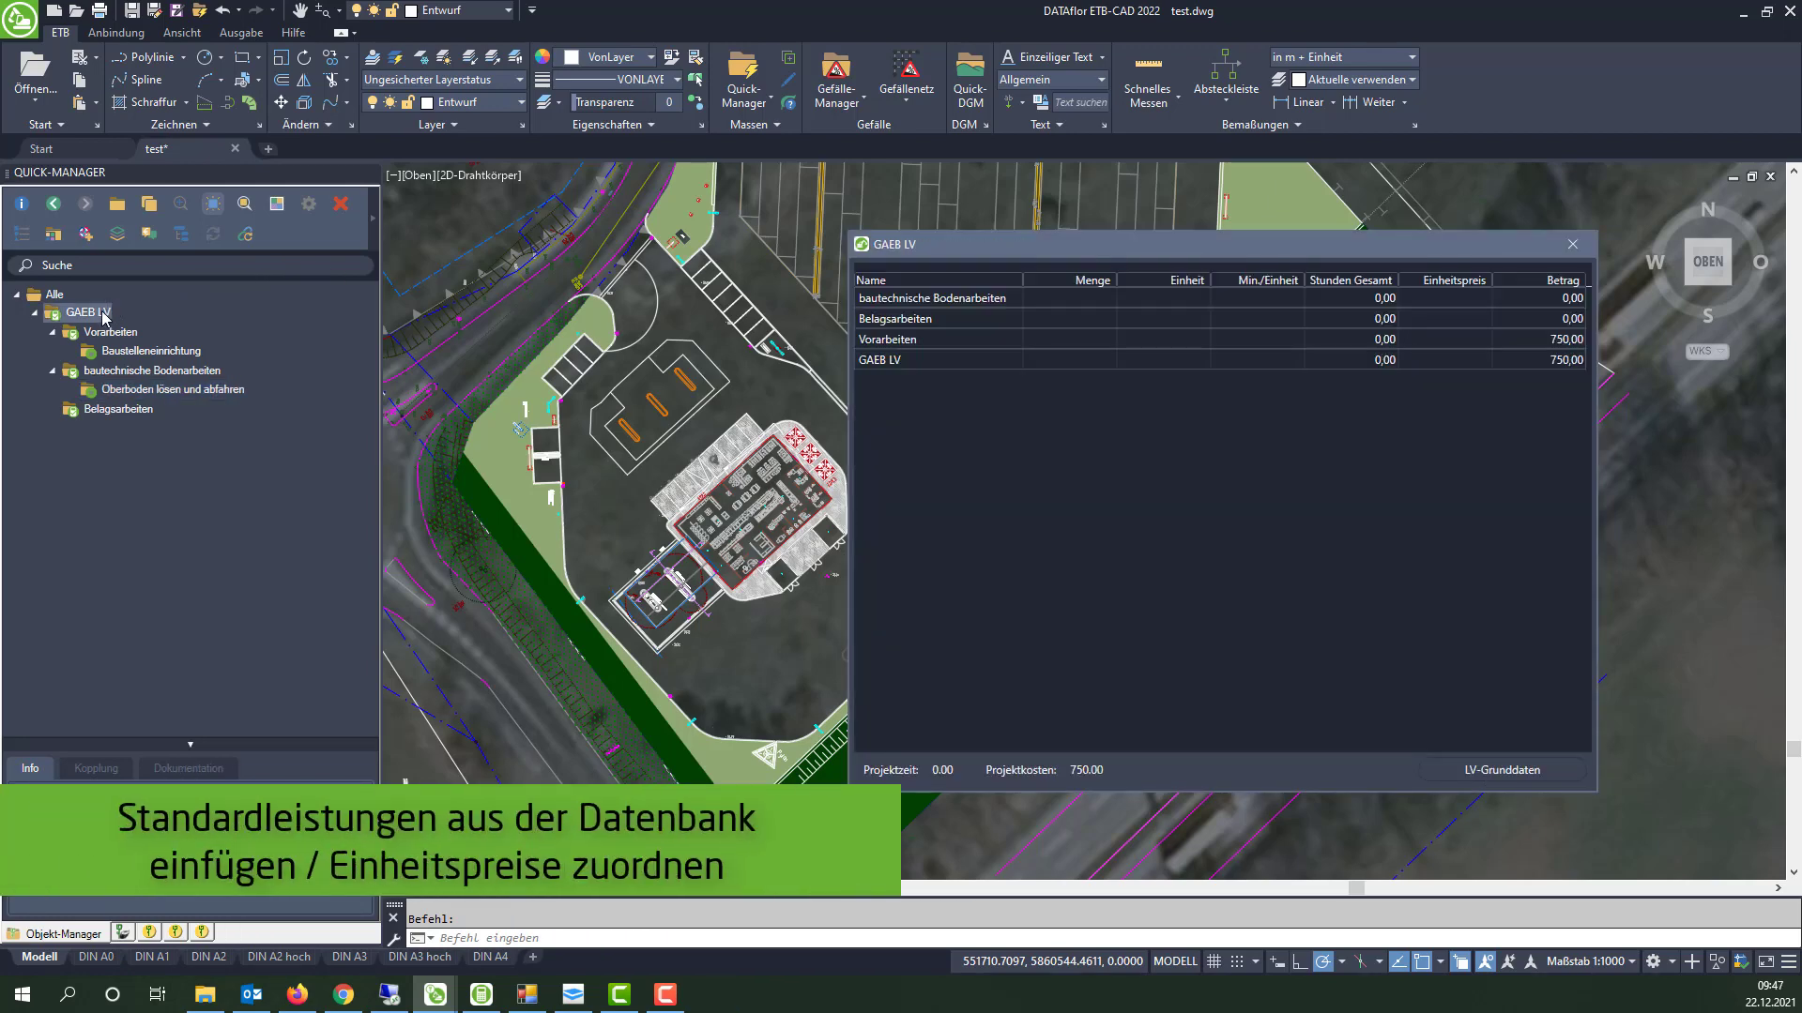
pyautogui.click(181, 235)
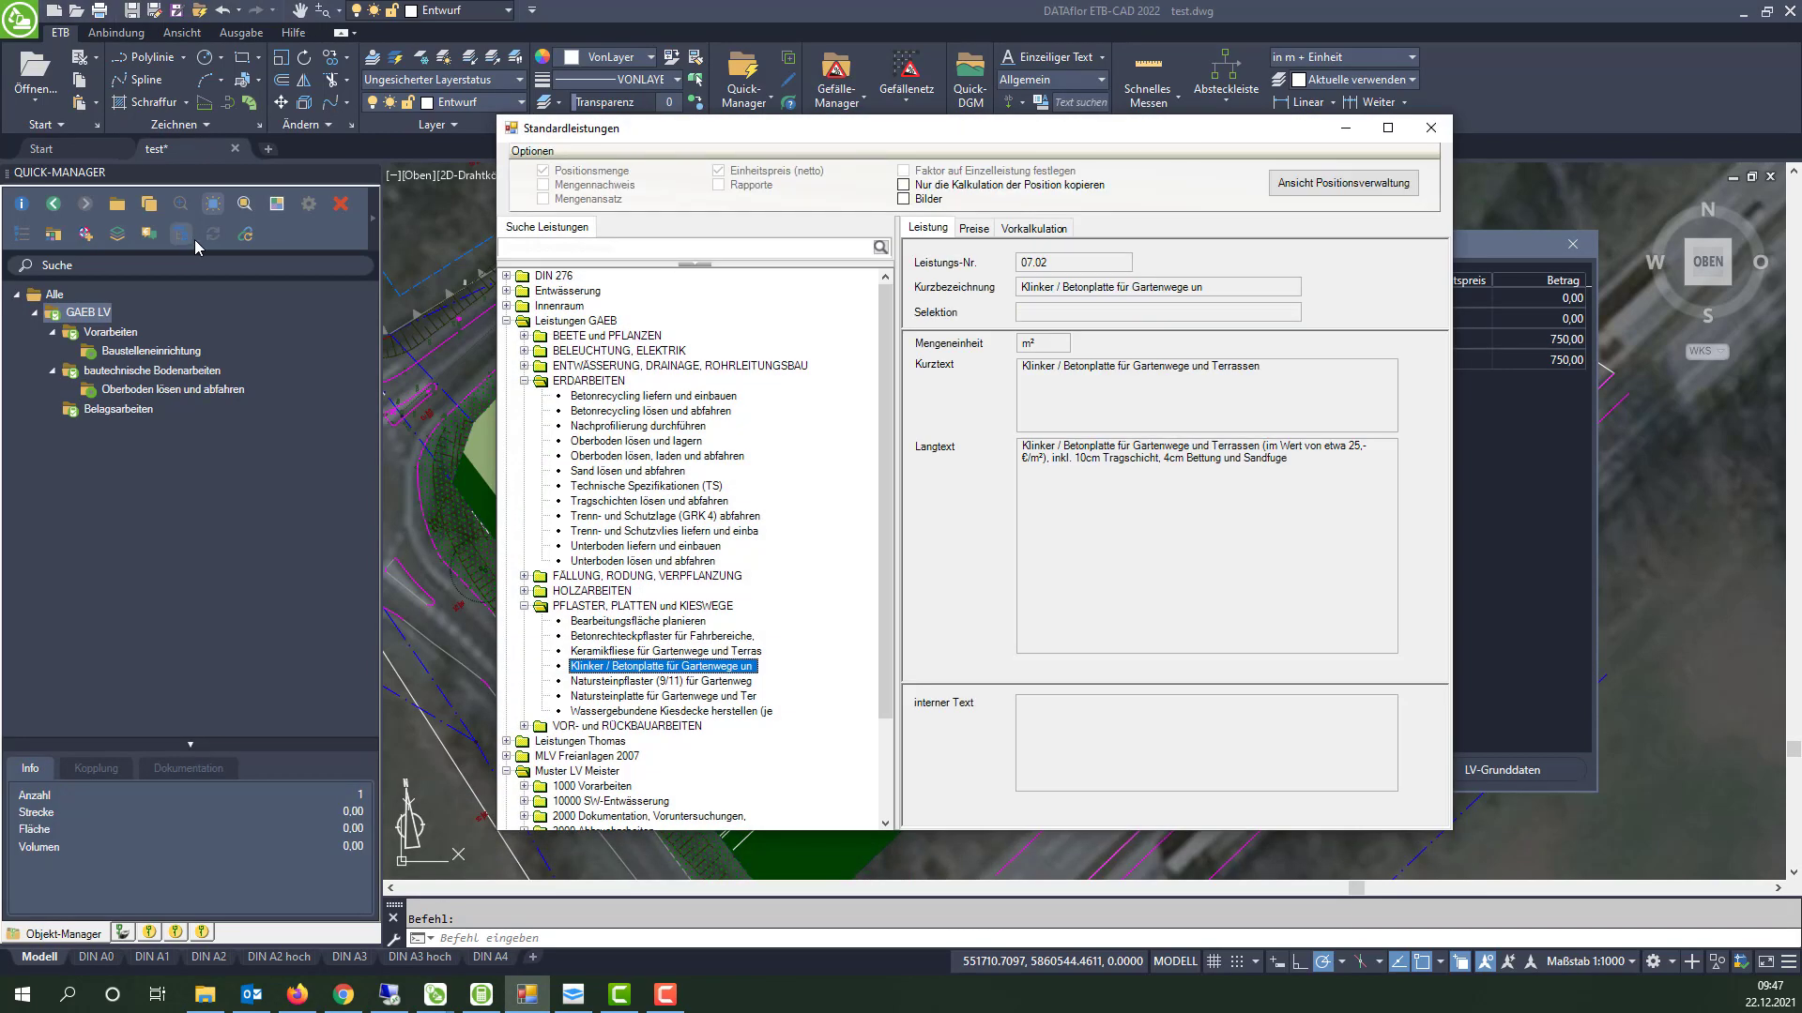
pyautogui.click(670, 426)
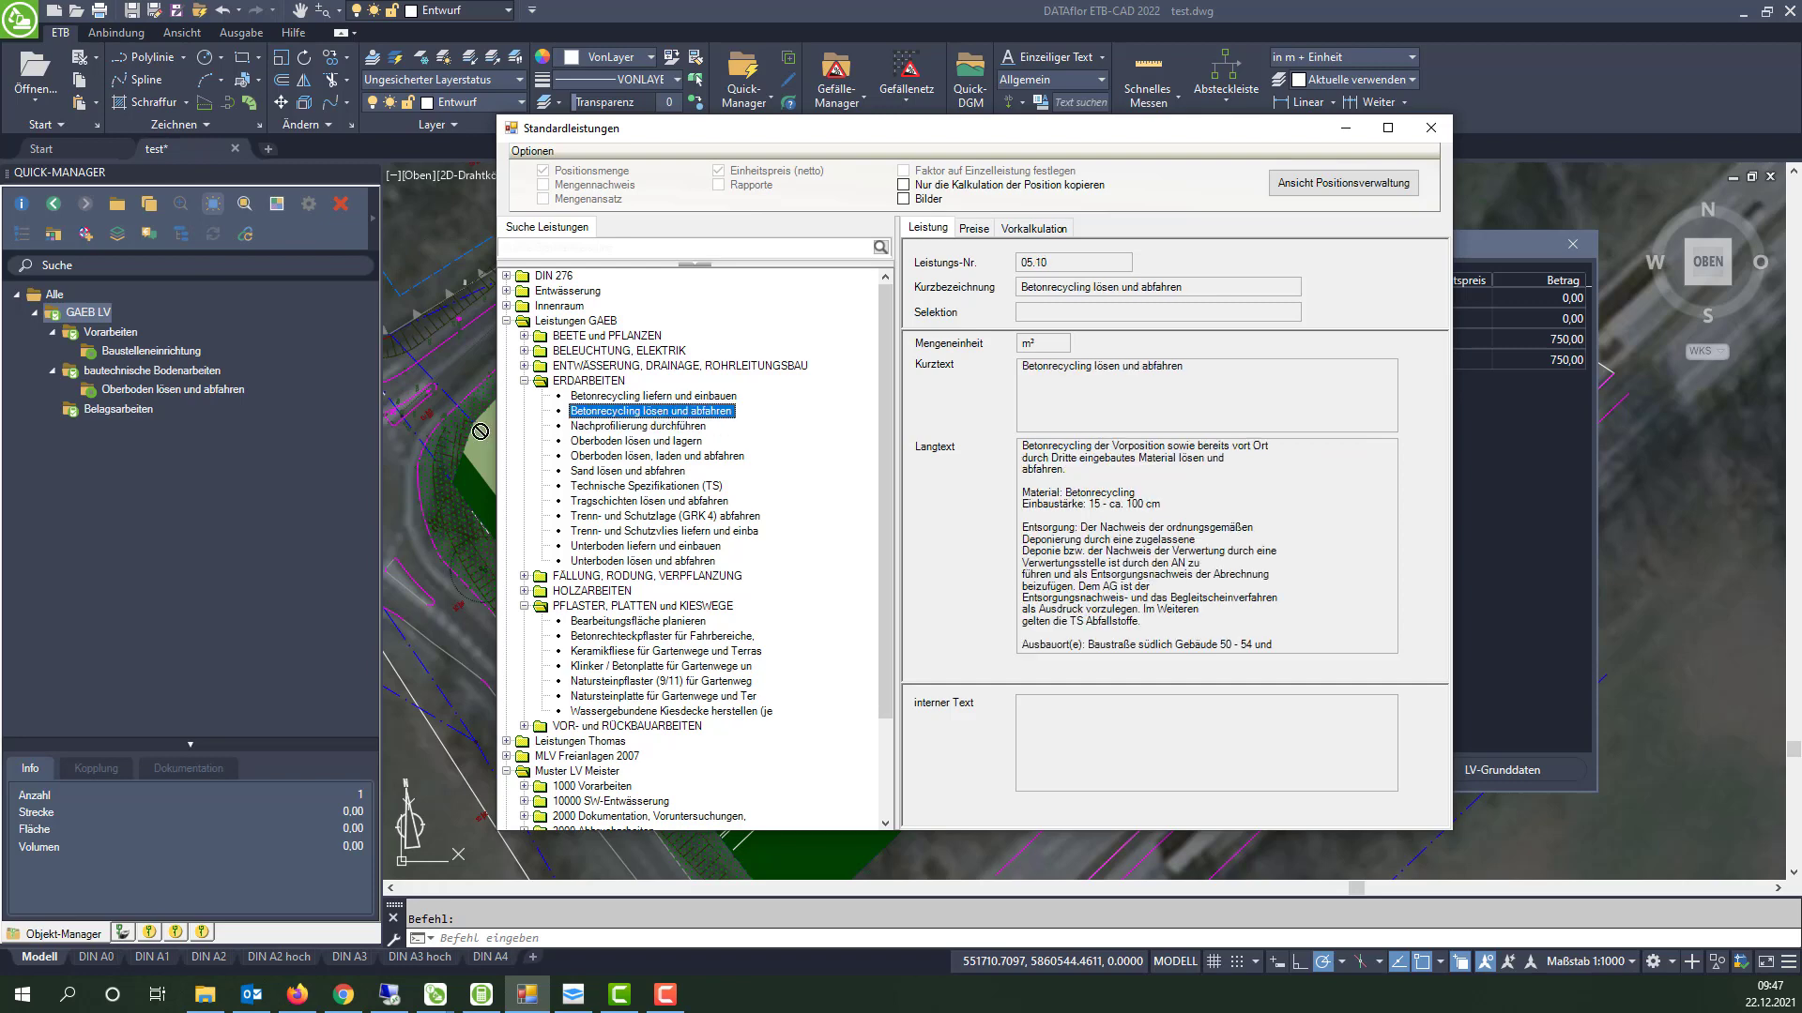
pyautogui.moveTo(661, 414); pyautogui.dragTo(161, 405)
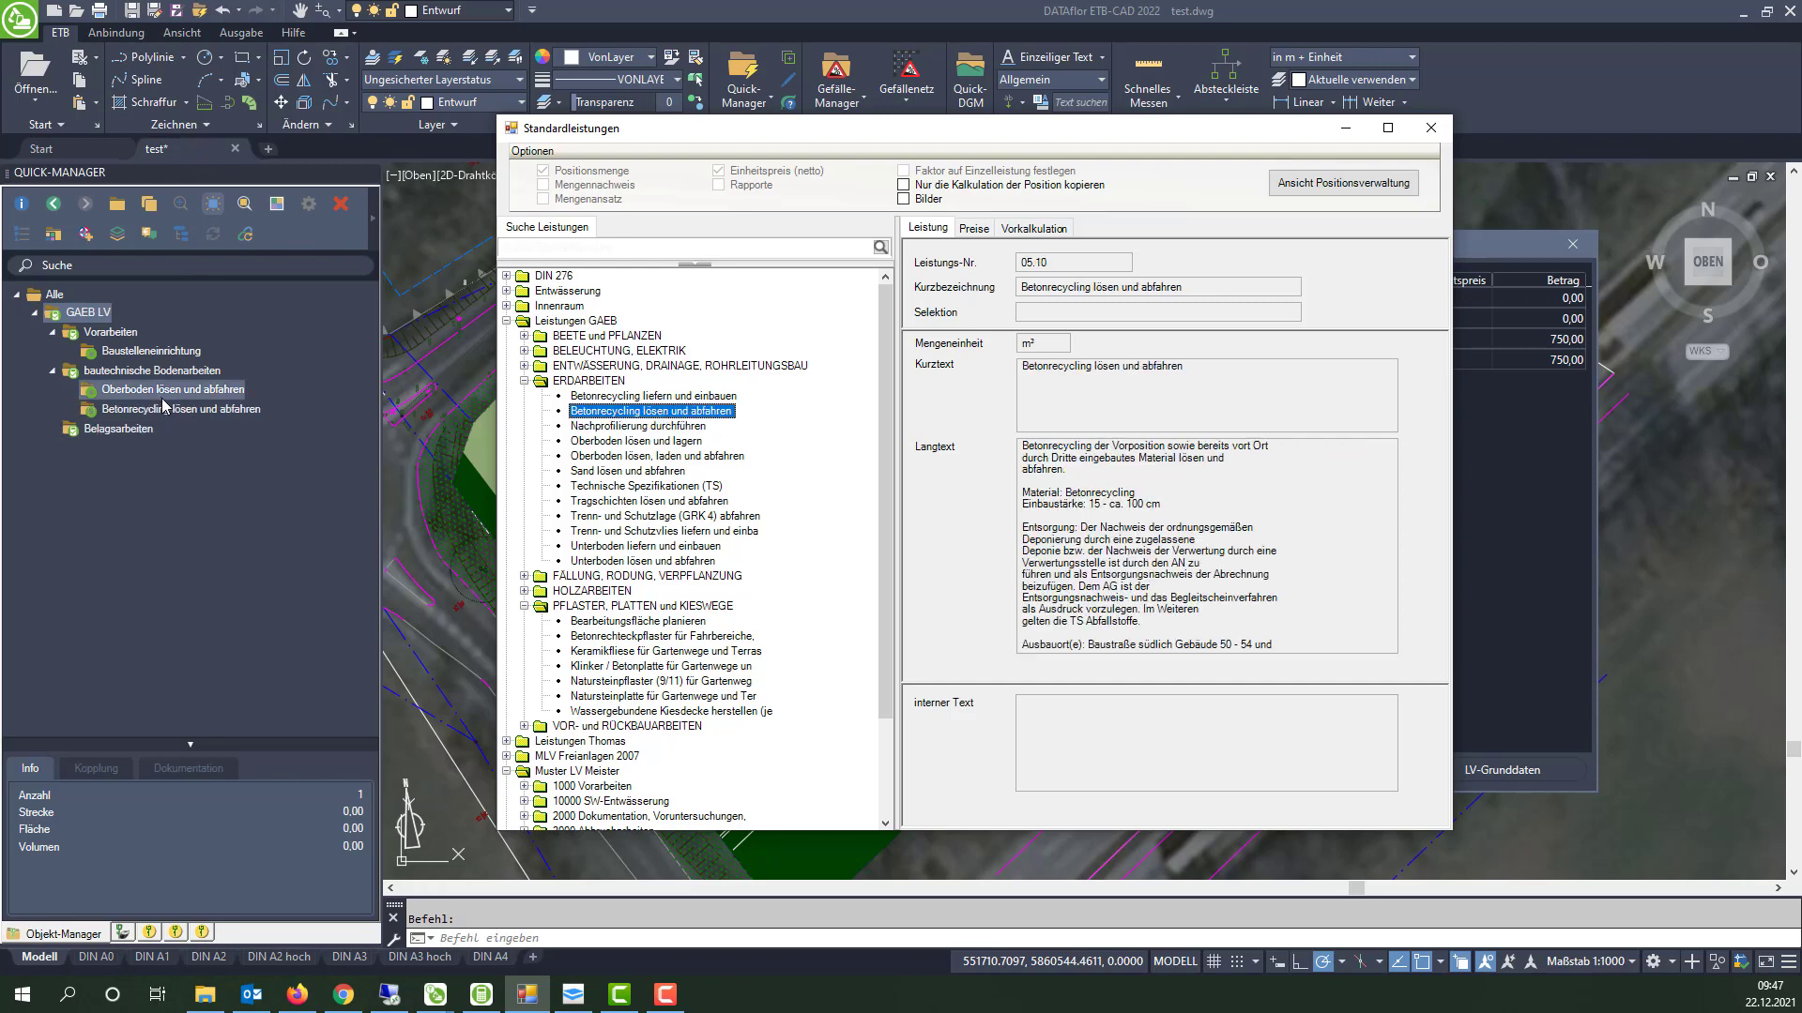
# Add Bearbeitungsfläche planieren, Betonrechteckpflaster für Fahrbereiche and the clinker slab service under Belagsarbeiten.
pyautogui.moveTo(671, 625); pyautogui.dragTo(124, 444)
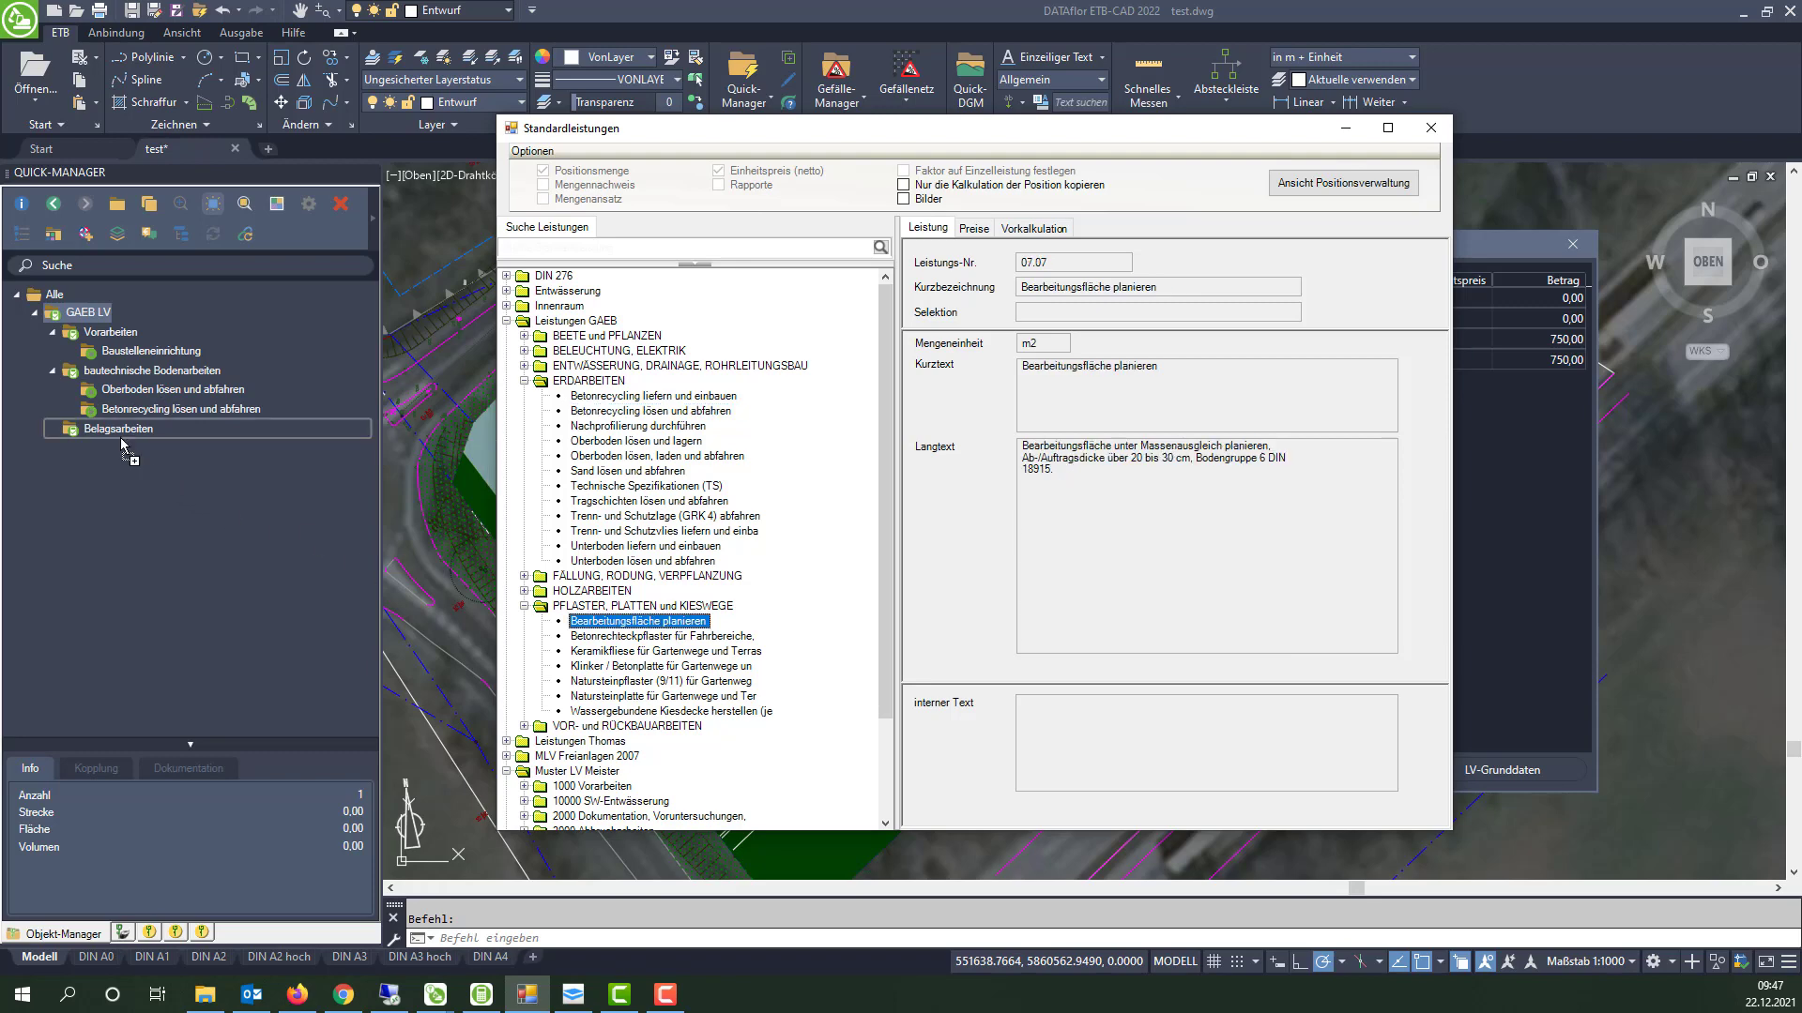
pyautogui.moveTo(123, 443); pyautogui.dragTo(120, 434)
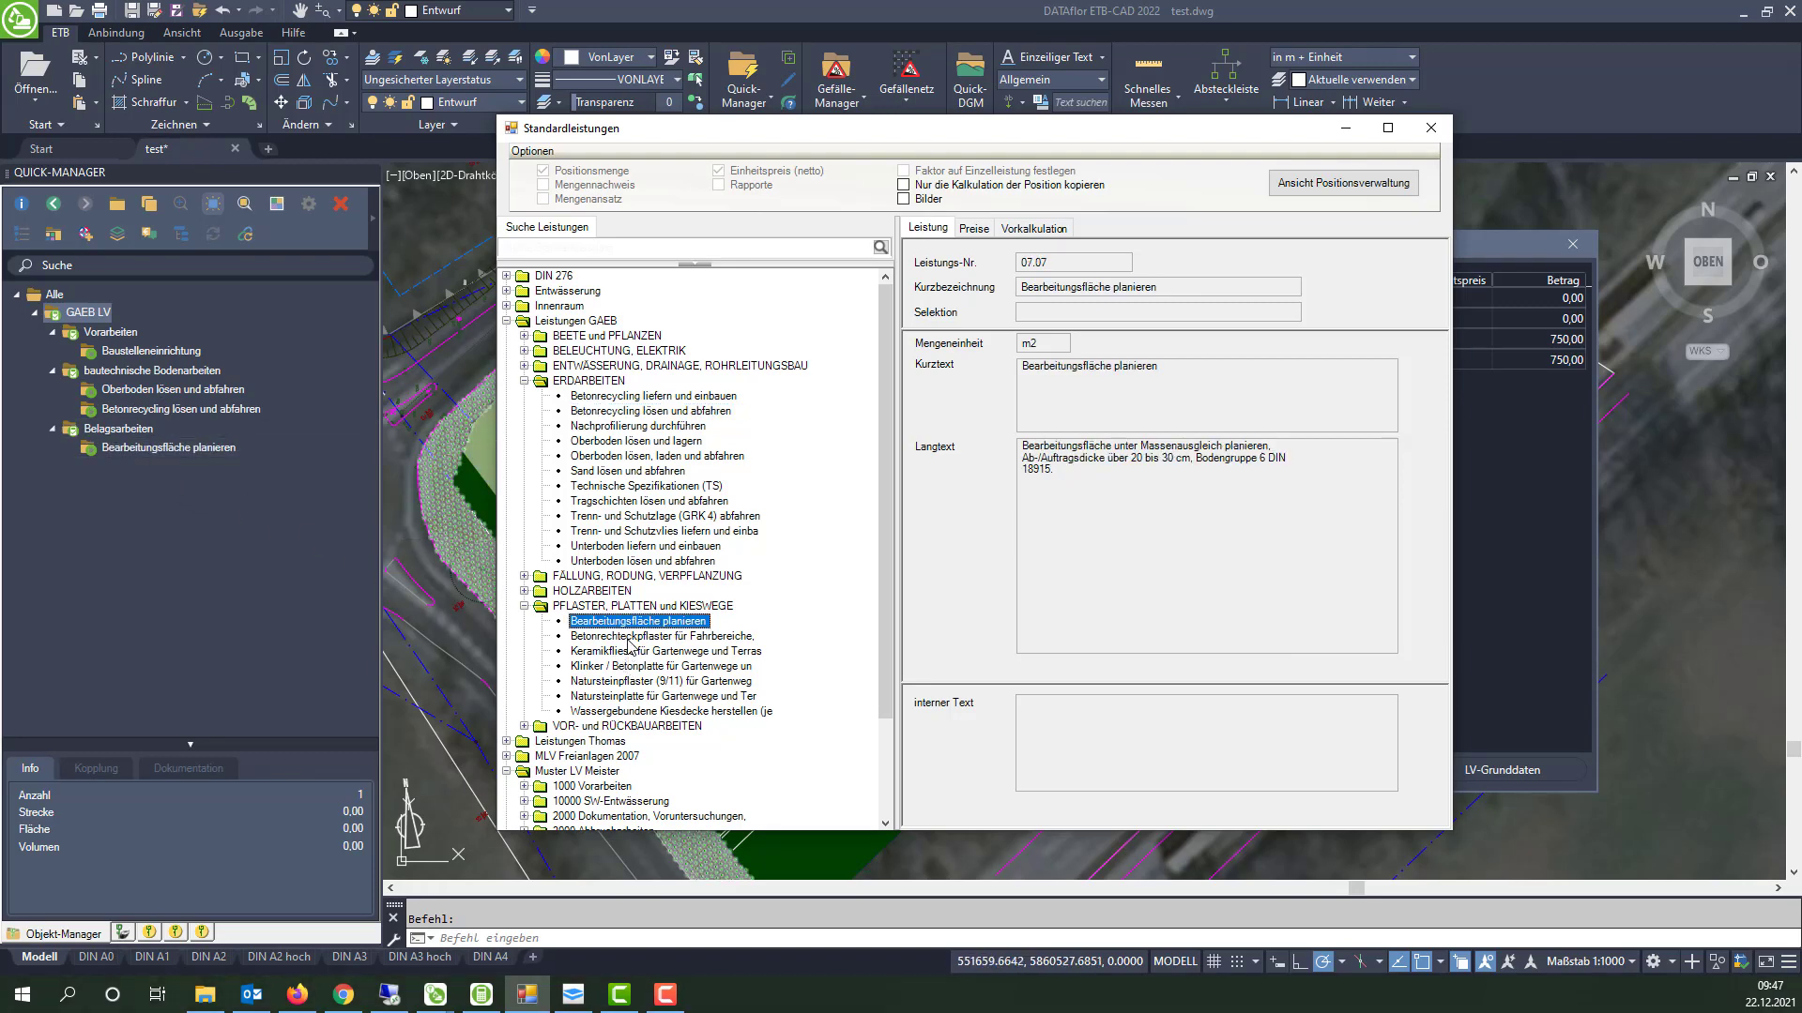
pyautogui.moveTo(632, 639); pyautogui.dragTo(184, 496)
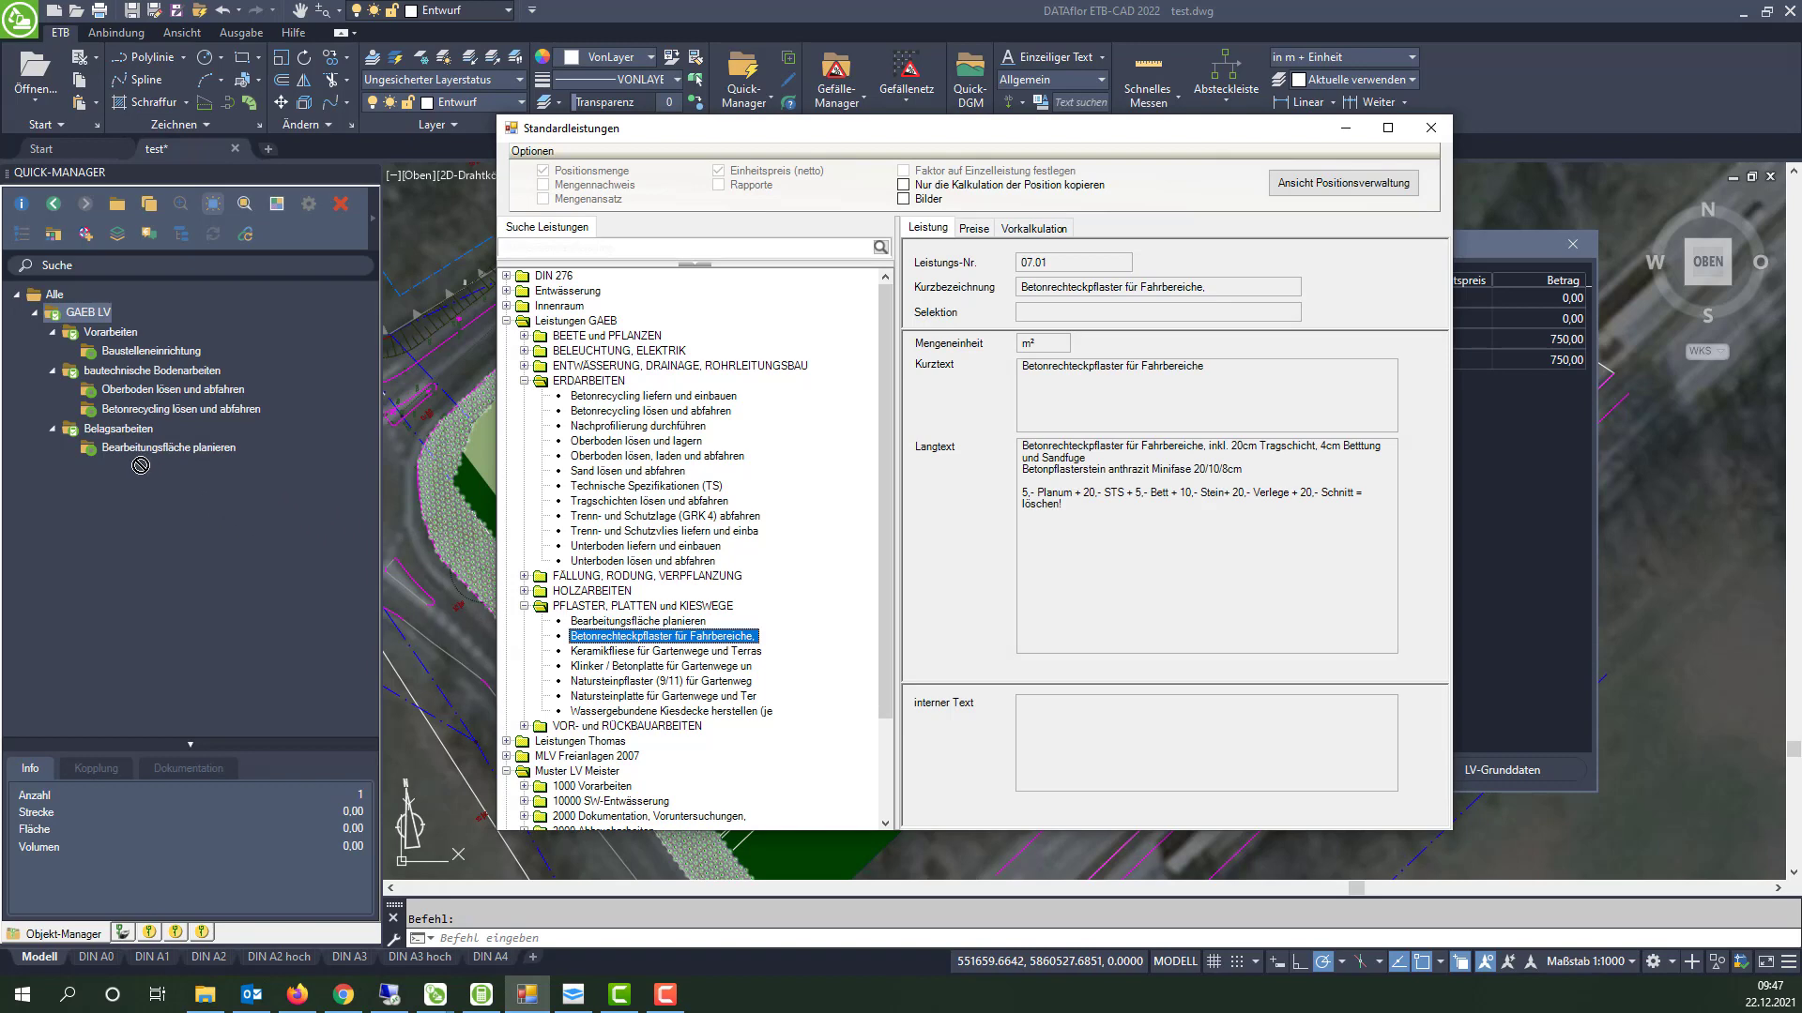
pyautogui.moveTo(184, 495); pyautogui.dragTo(141, 469)
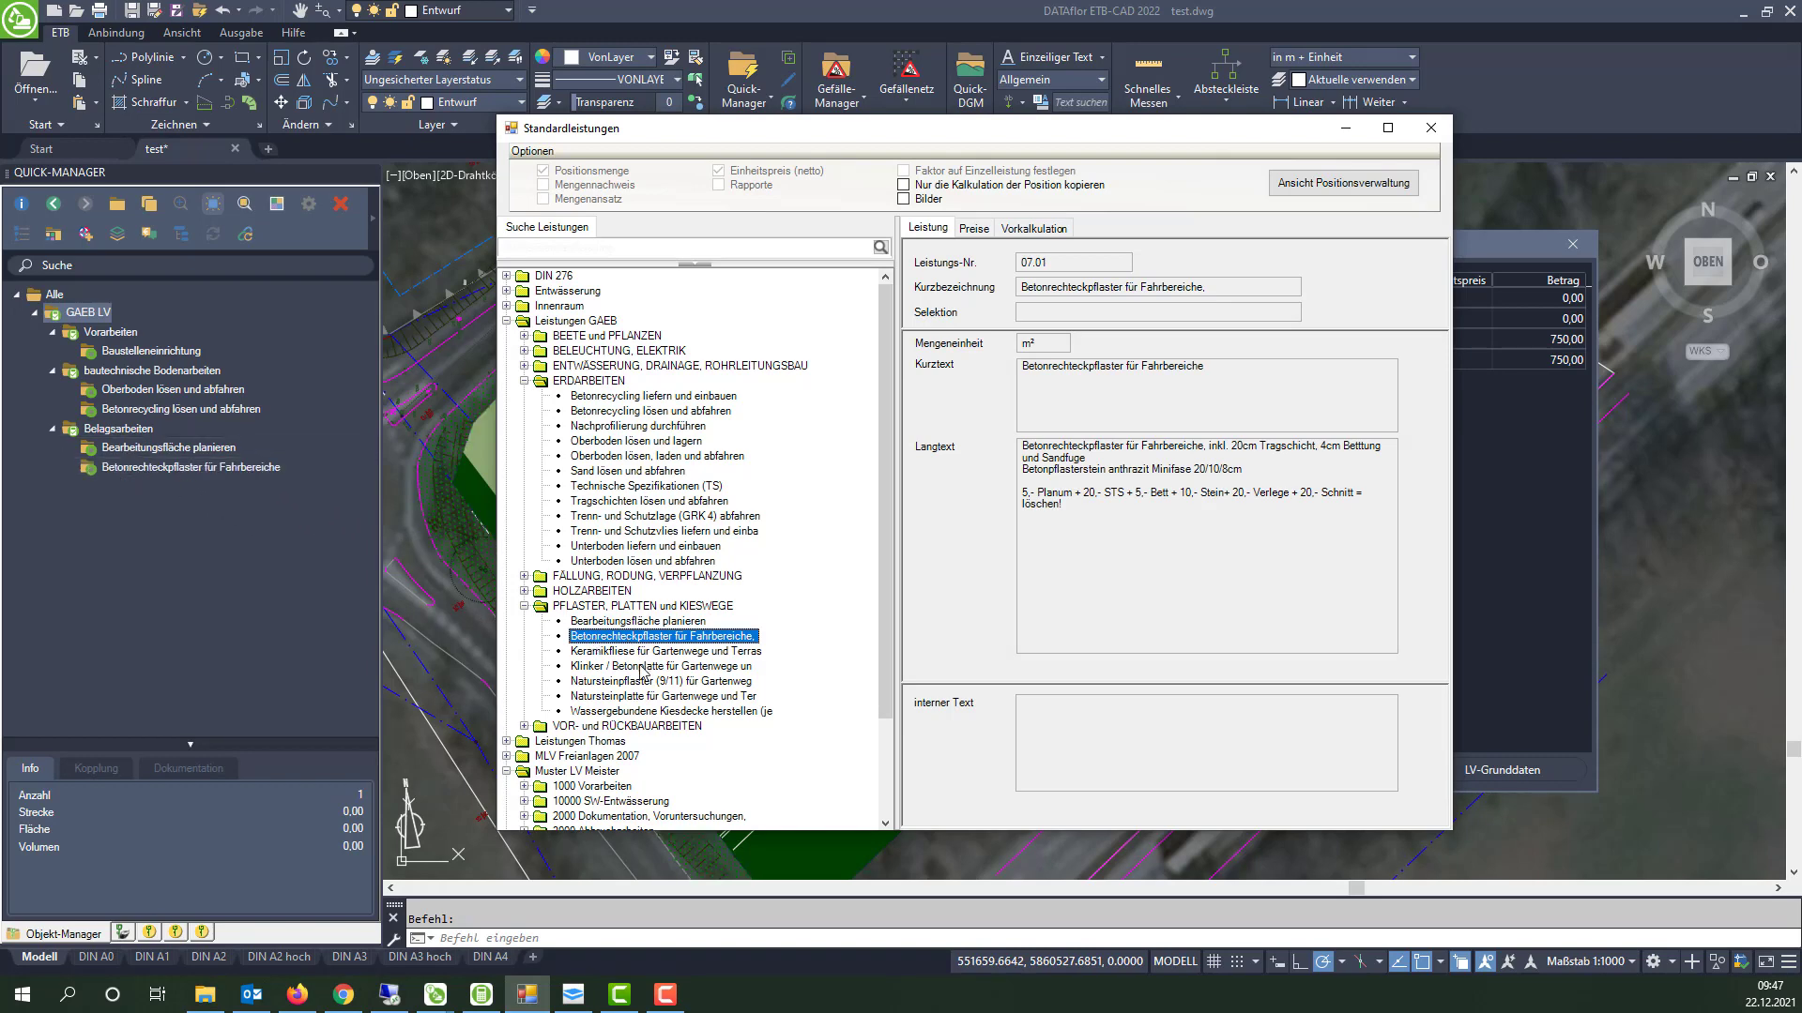
pyautogui.moveTo(641, 667); pyautogui.dragTo(171, 486)
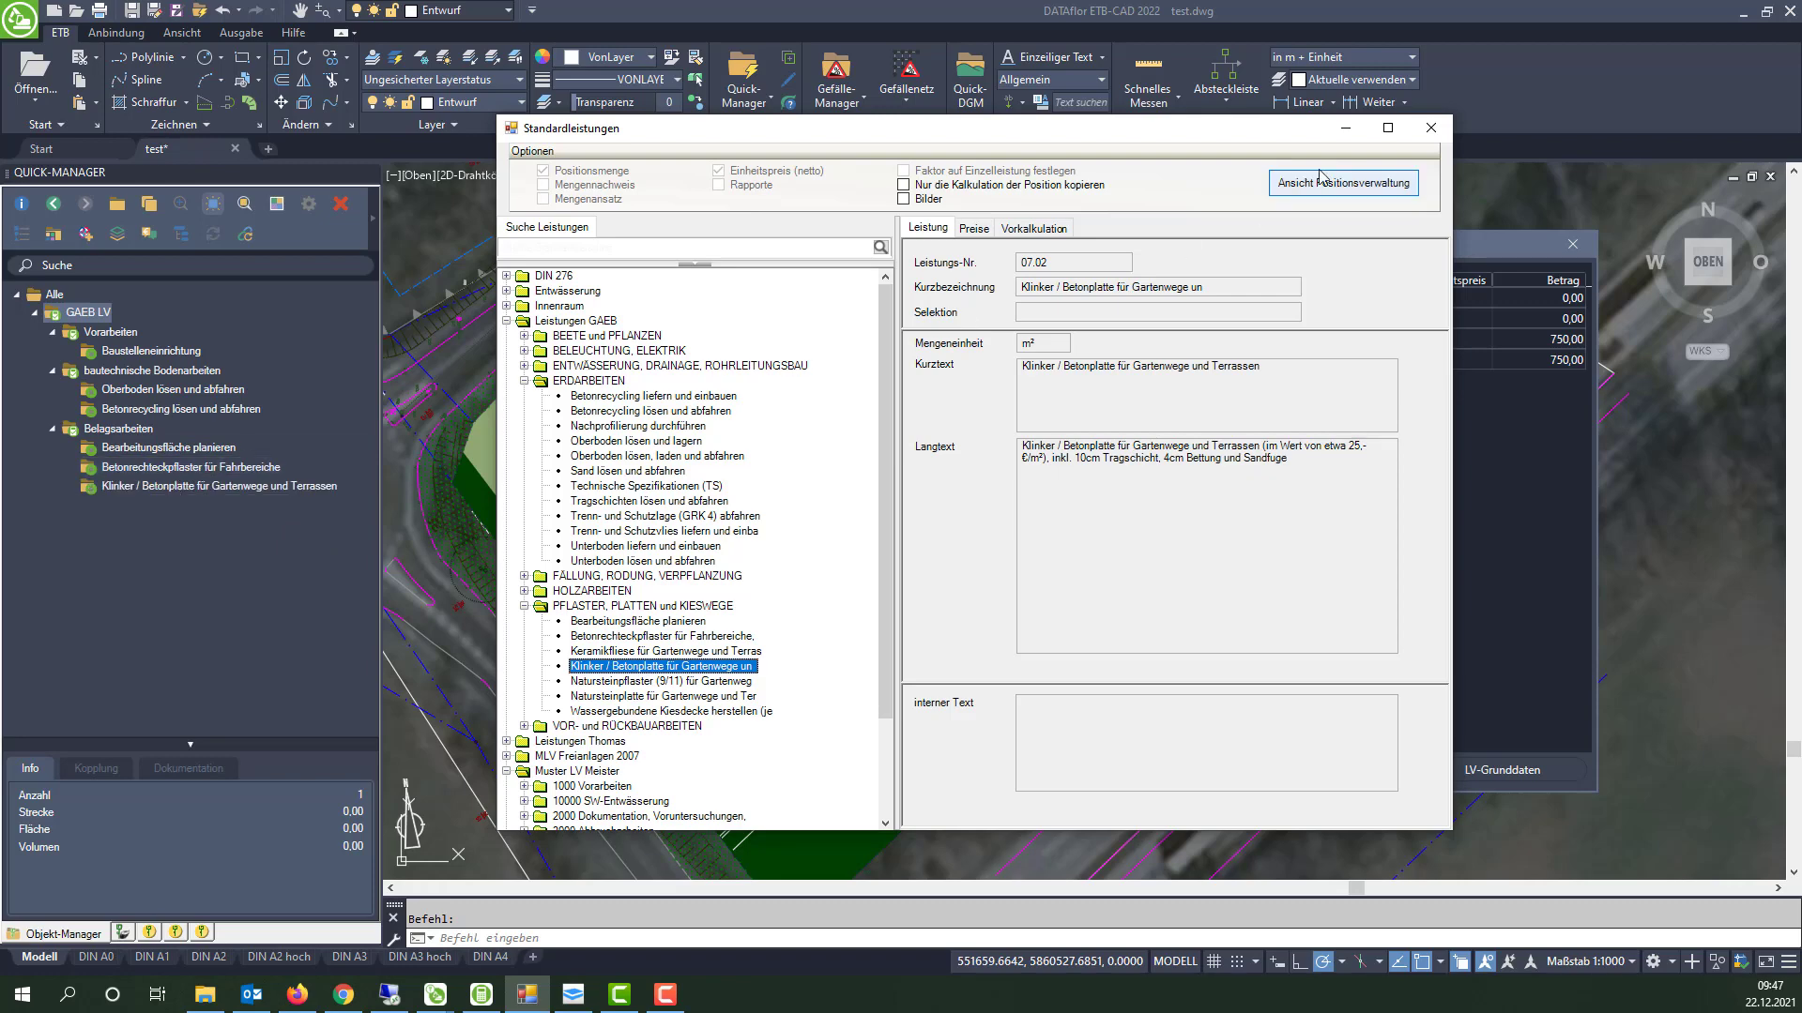
pyautogui.click(1346, 129)
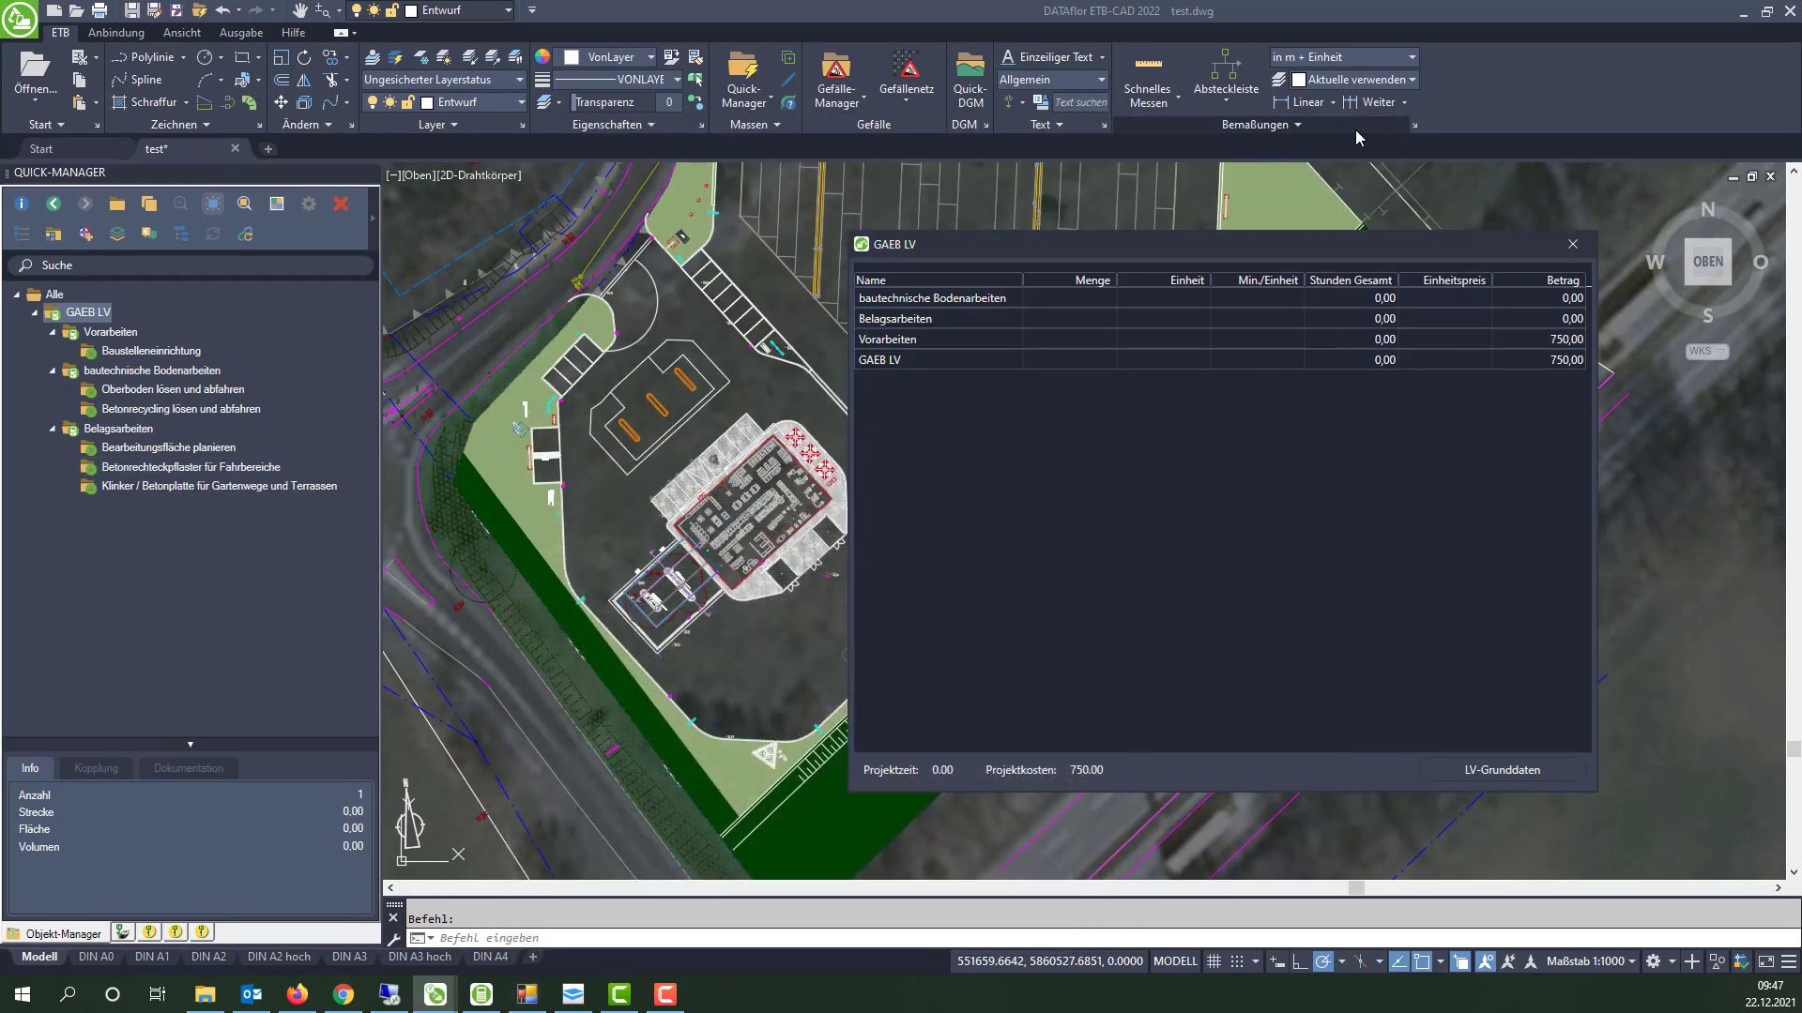
# Price Bearbeitungsfläche planieren at 6.40 and Betonrechteckpflaster für Fahrbereiche at 64.45.
pyautogui.click(206, 447)
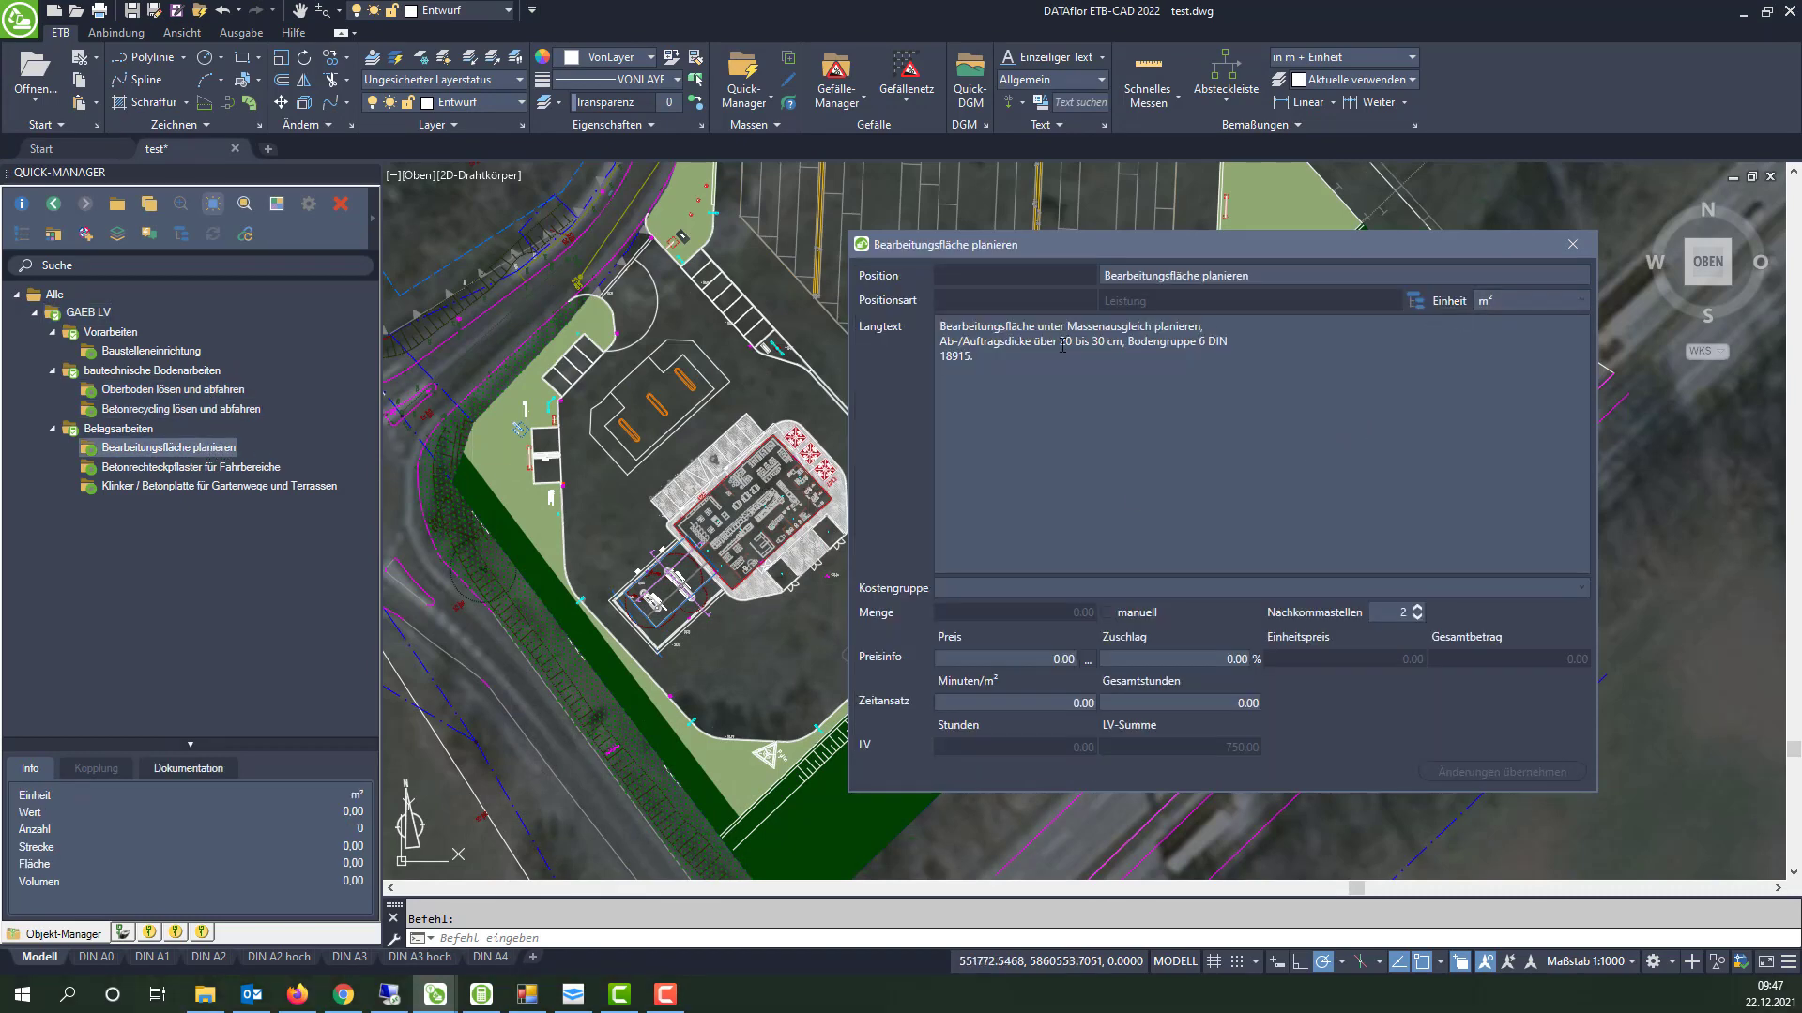
pyautogui.click(1033, 661)
pyautogui.write('6')
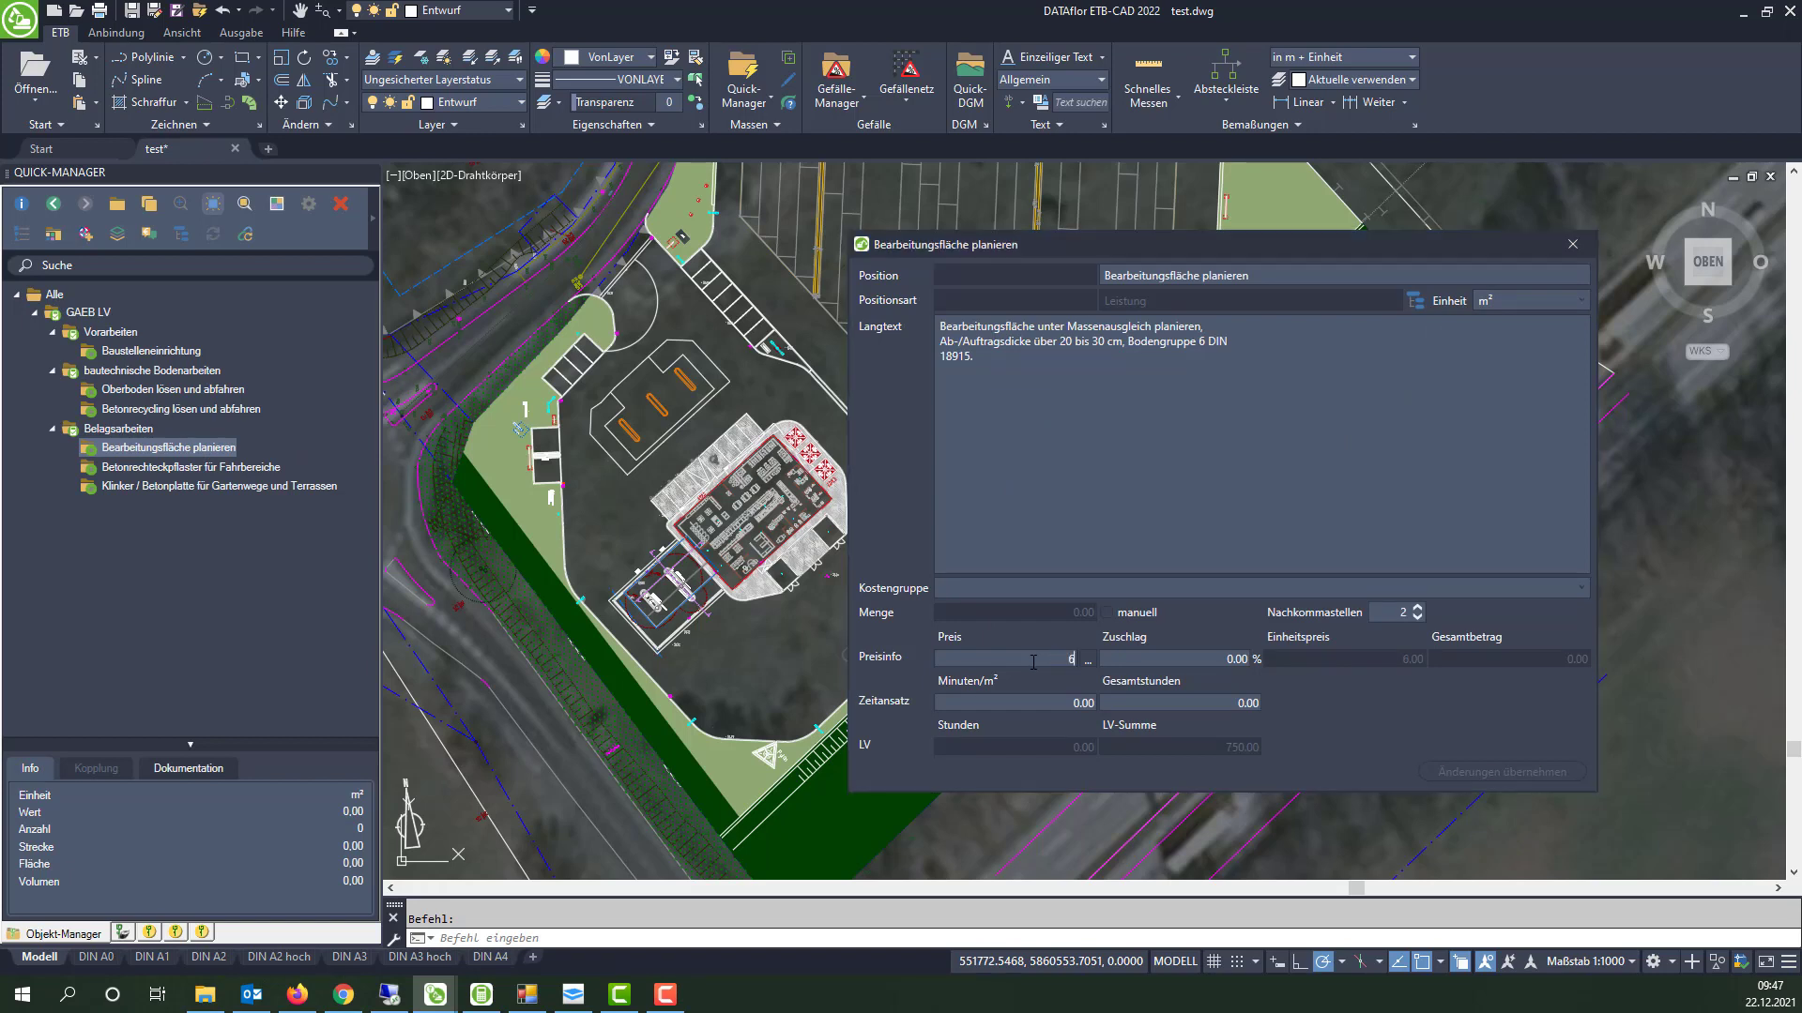
pyautogui.write('.44')
pyautogui.click(1522, 773)
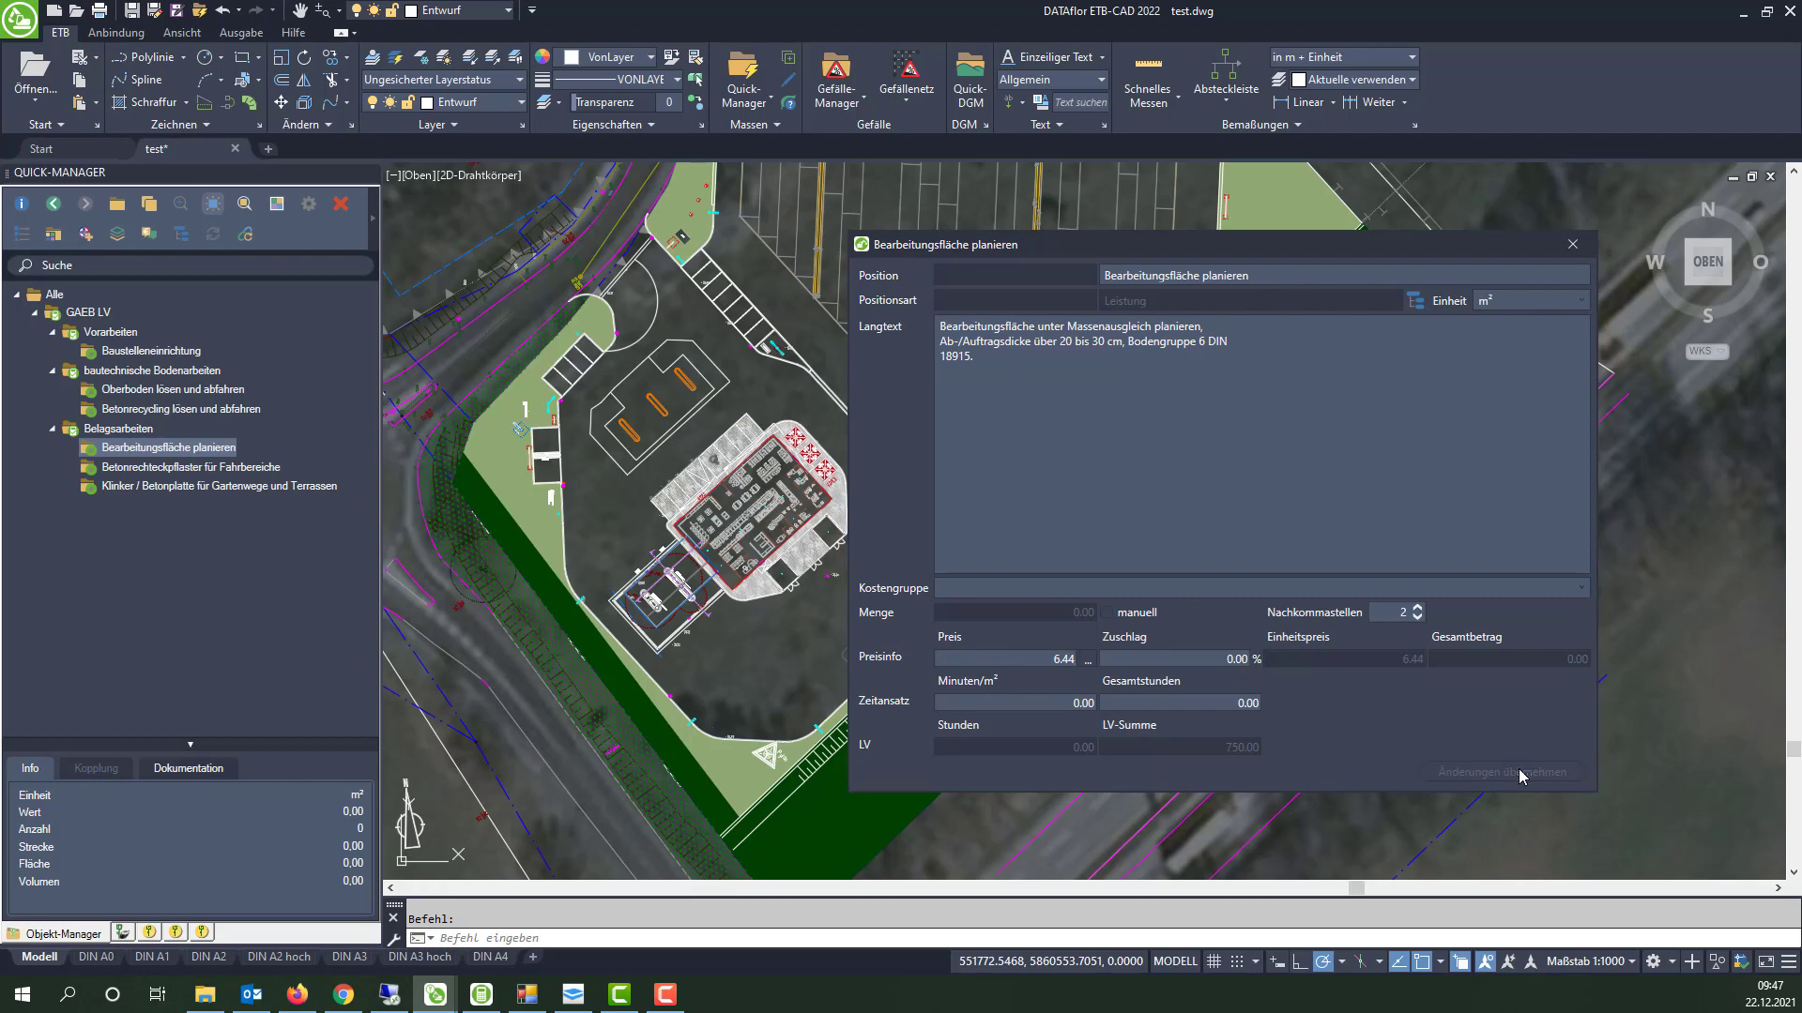
pyautogui.click(335, 470)
pyautogui.doubleClick(1048, 660)
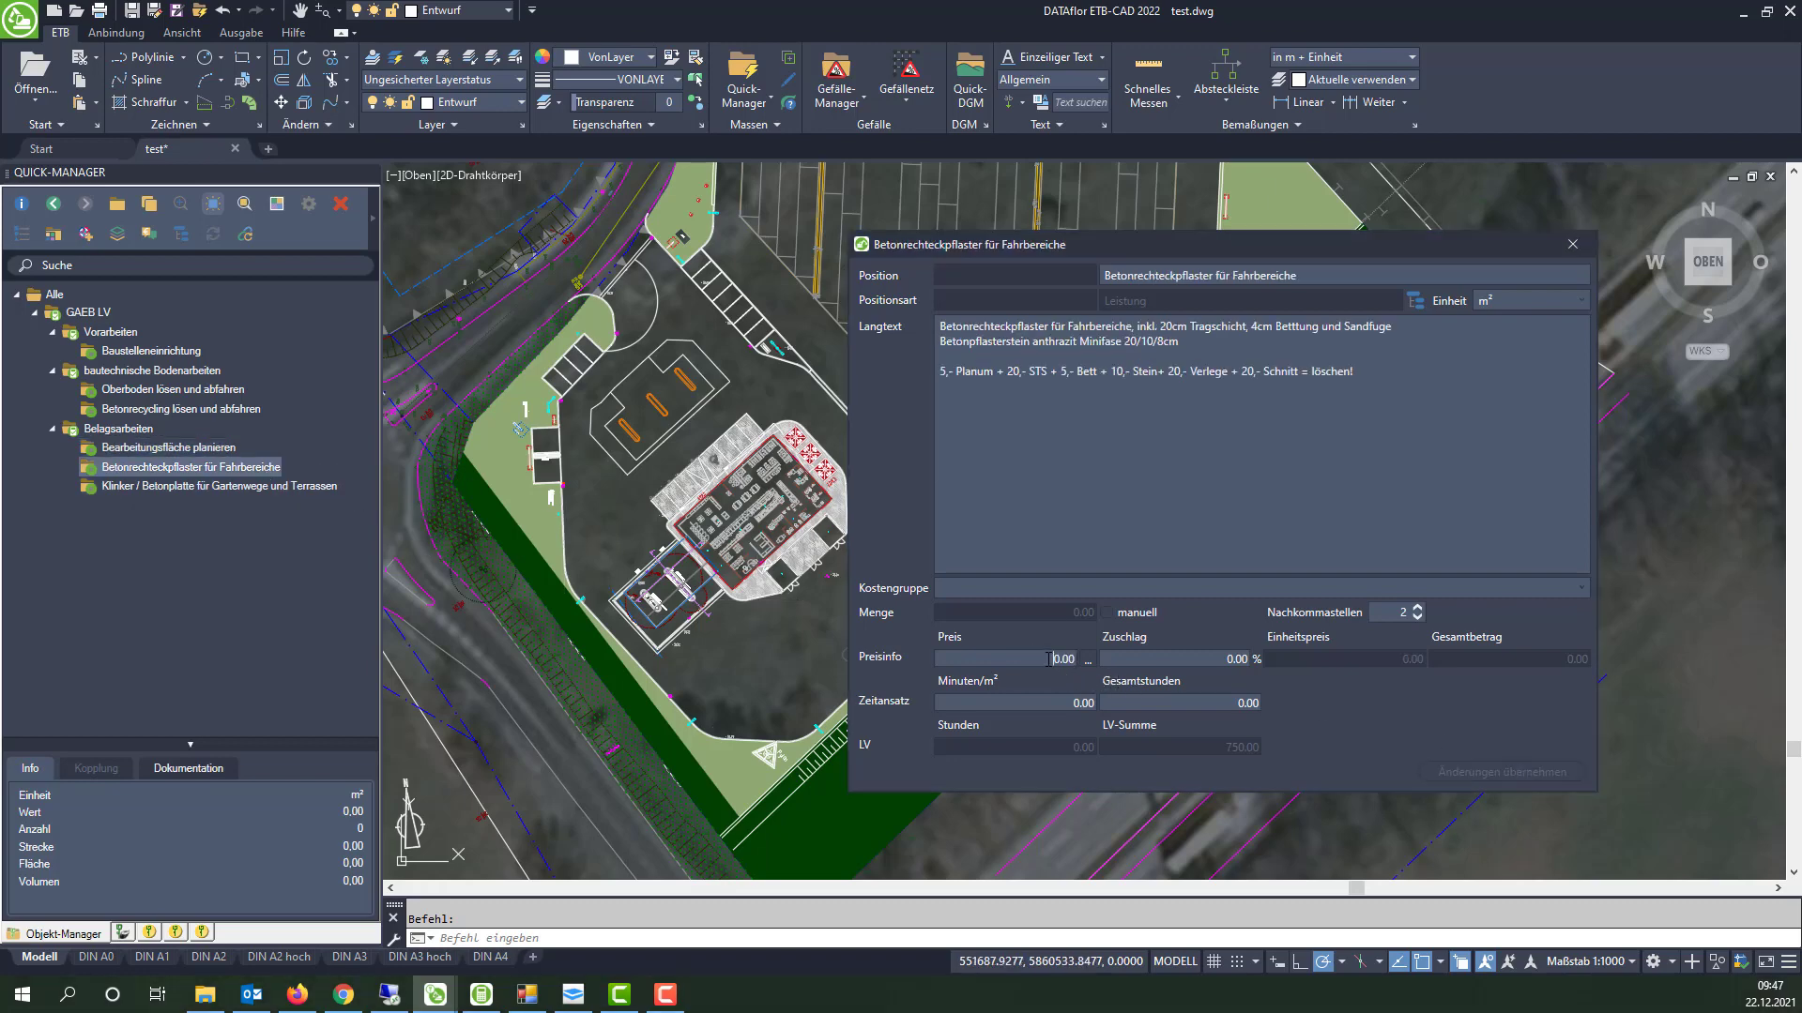
pyautogui.write('64.')
pyautogui.write('45')
pyautogui.click(1464, 769)
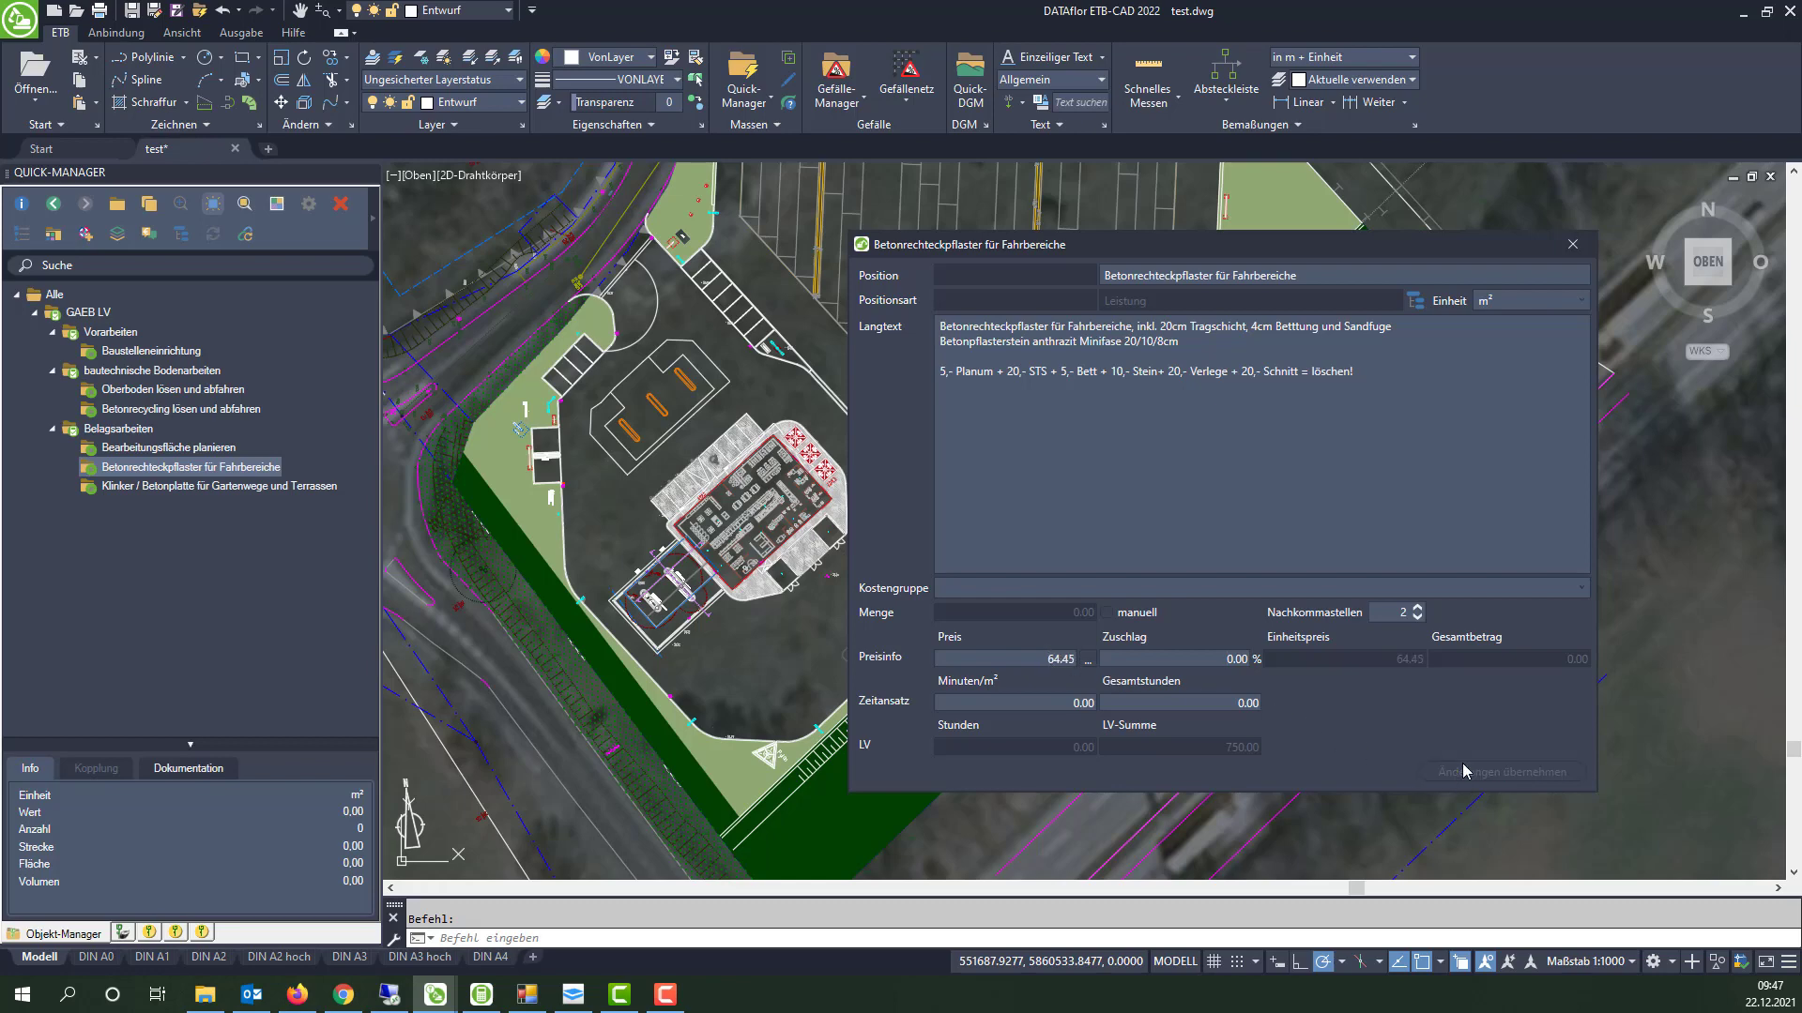
# Price the Klinker / Betonplatte für Gartenwege und Terrassen position at 78.23.
pyautogui.click(232, 487)
pyautogui.click(1041, 660)
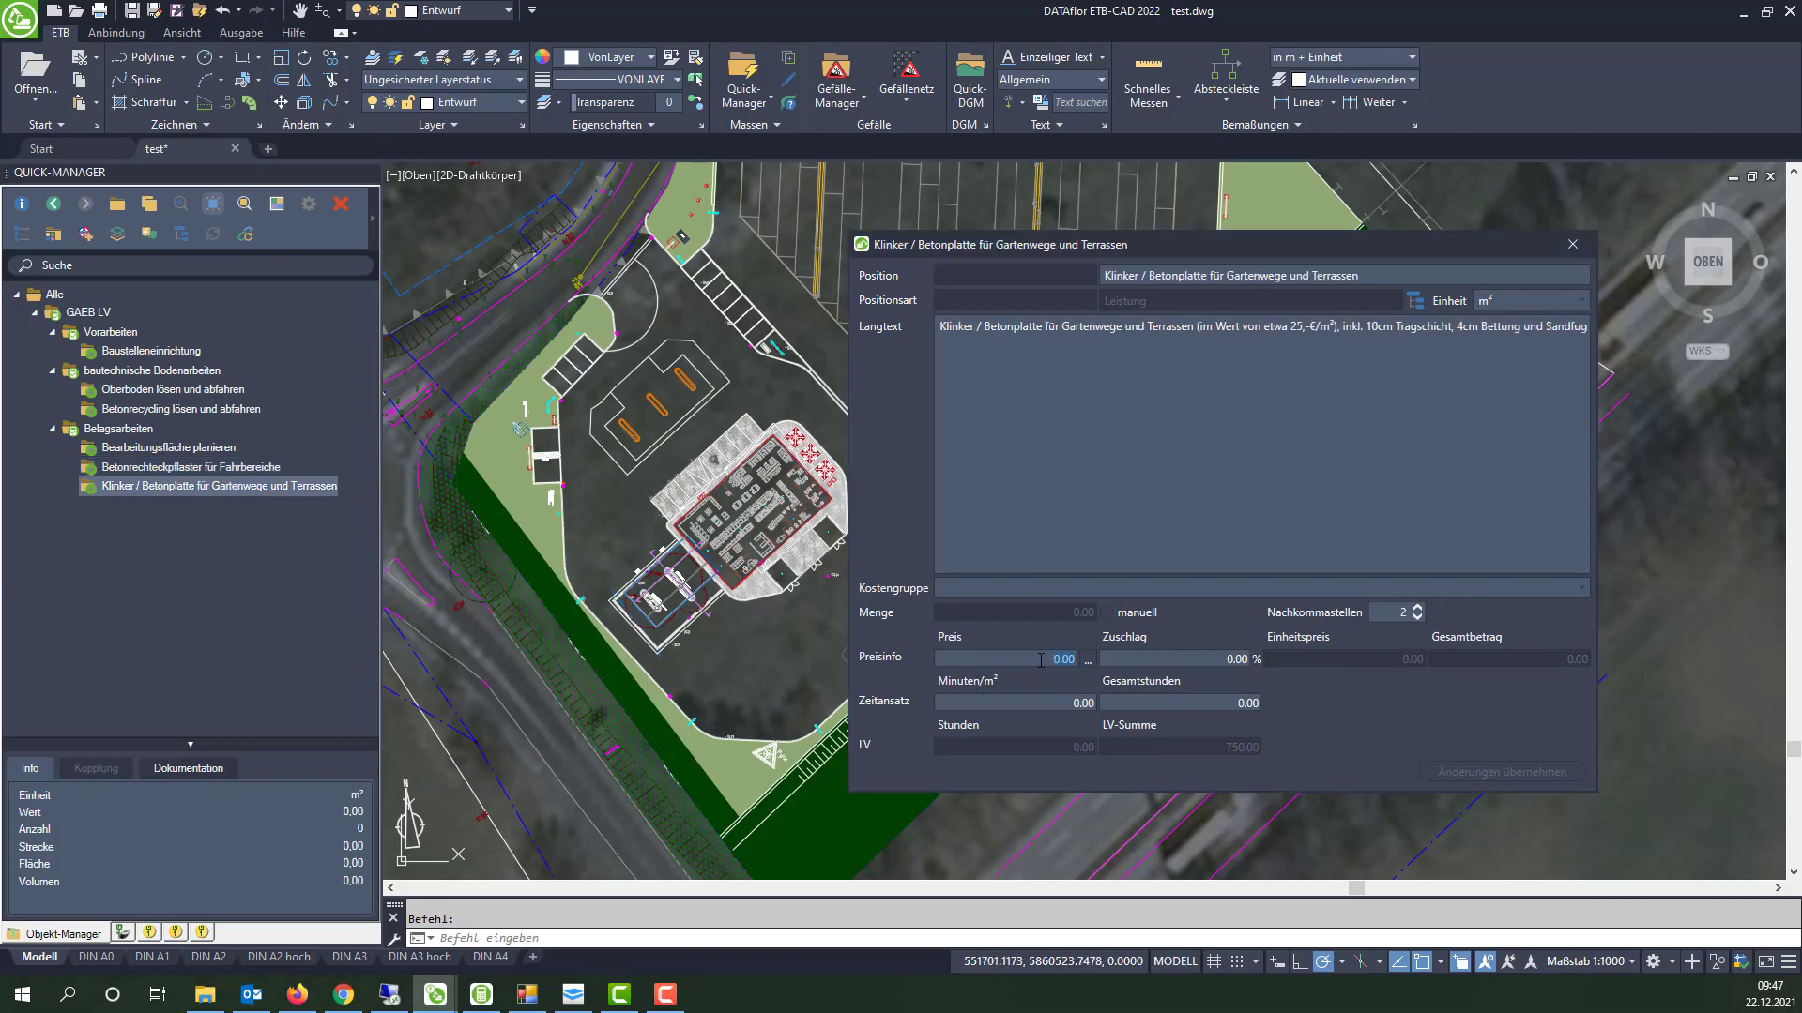
pyautogui.write('78')
pyautogui.write('.23')
pyautogui.click(1528, 767)
pyautogui.click(241, 410)
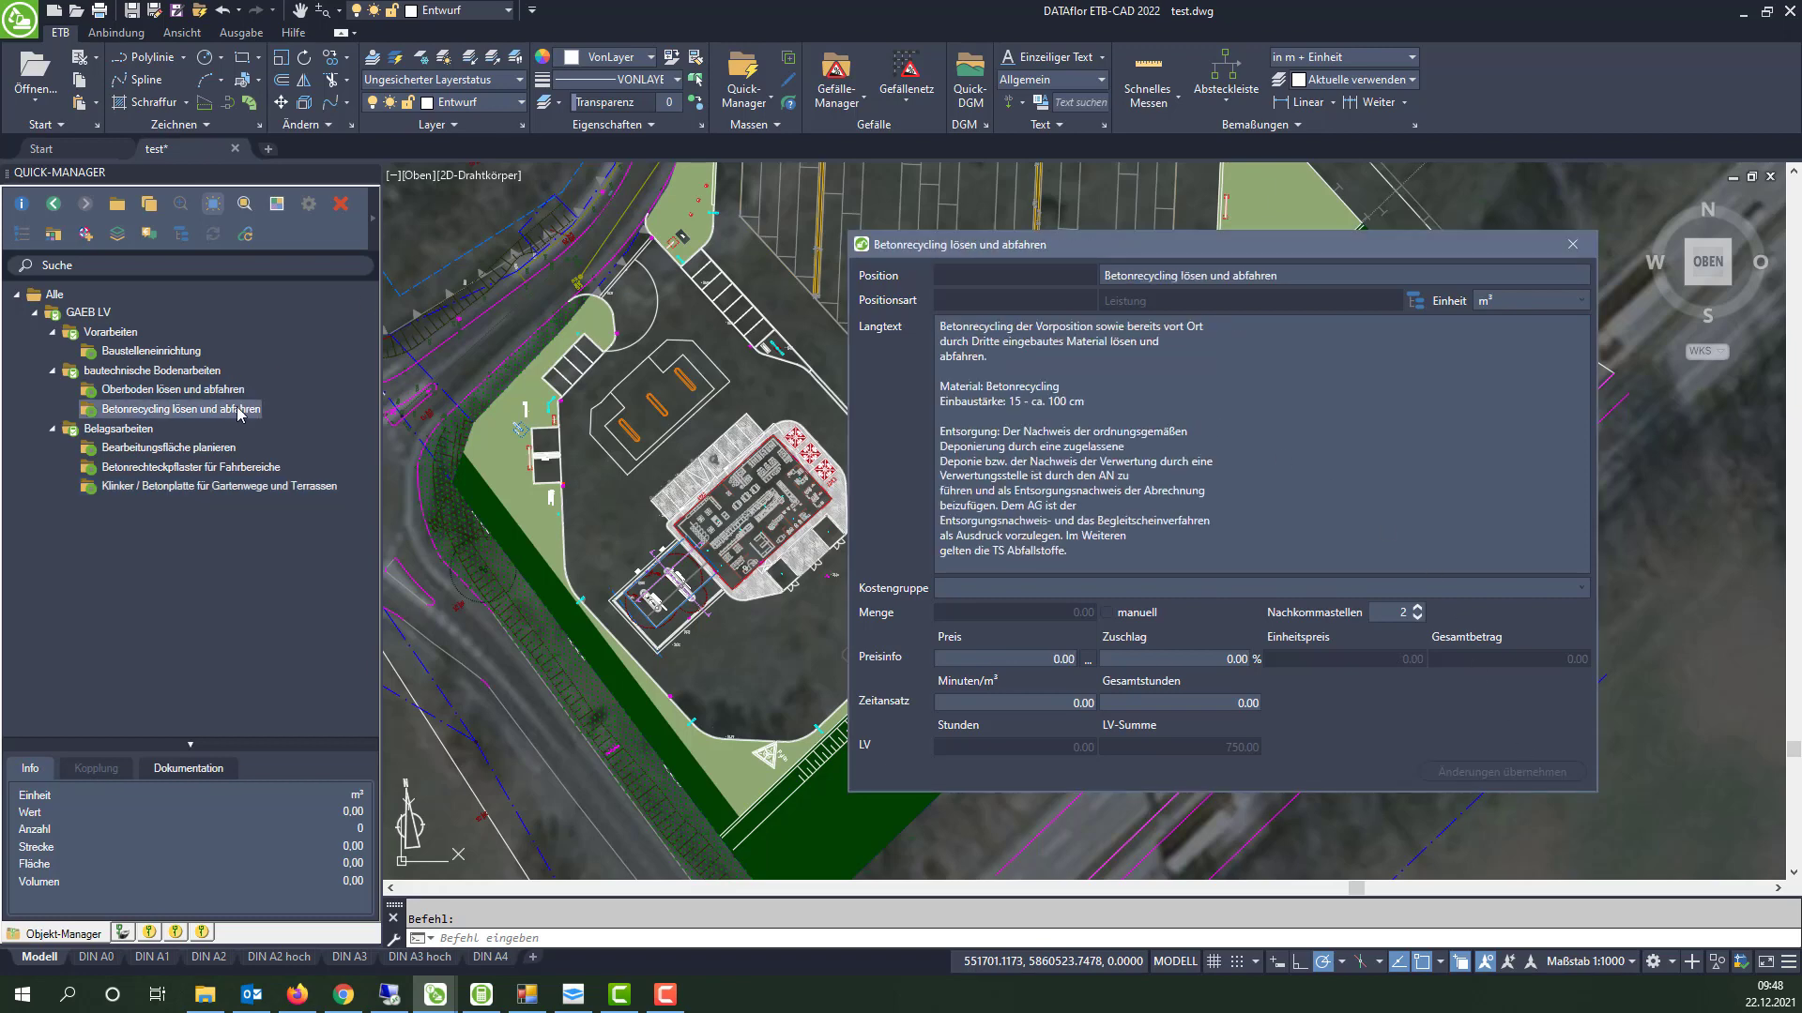
# Calculate Betonrecycling's price with labour 6, equipment 4 and disposal 14.55, giving 32.86.
pyautogui.click(1089, 667)
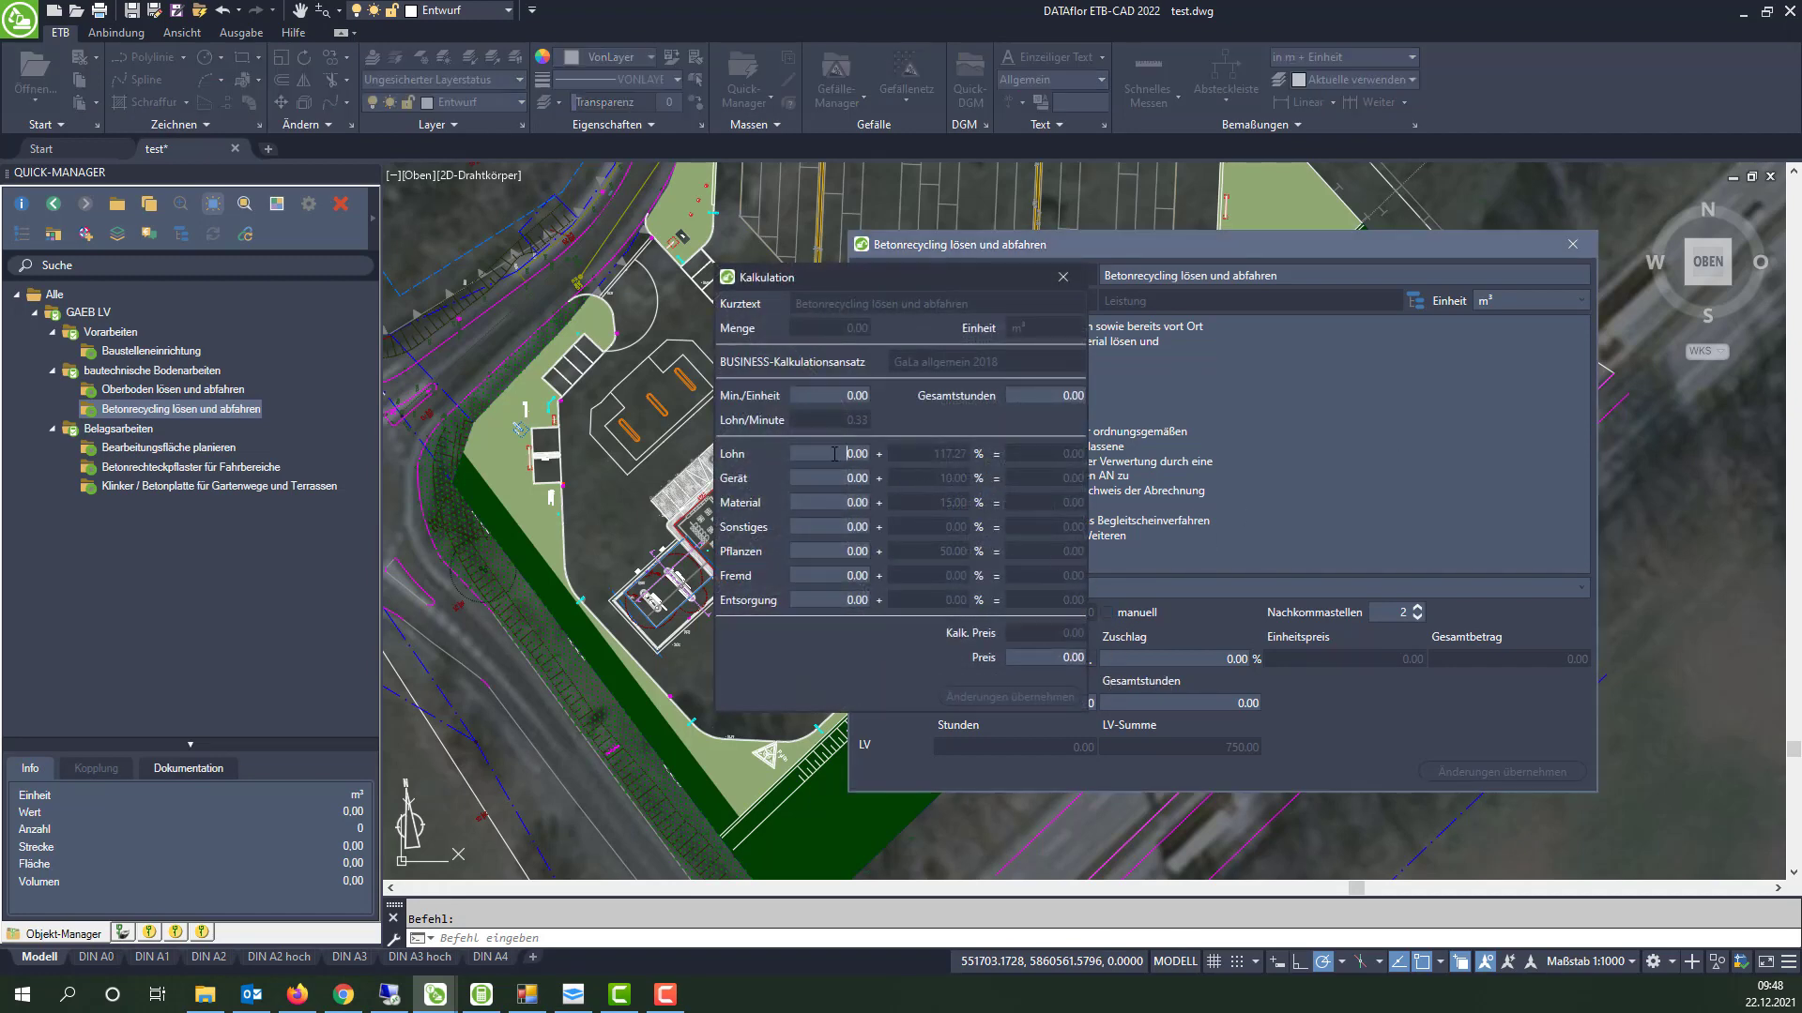
pyautogui.doubleClick(834, 454)
pyautogui.write('6.3')
pyautogui.doubleClick(844, 477)
pyautogui.write('4.2')
pyautogui.doubleClick(846, 599)
pyautogui.write('14.')
pyautogui.write('55')
pyautogui.click(1047, 705)
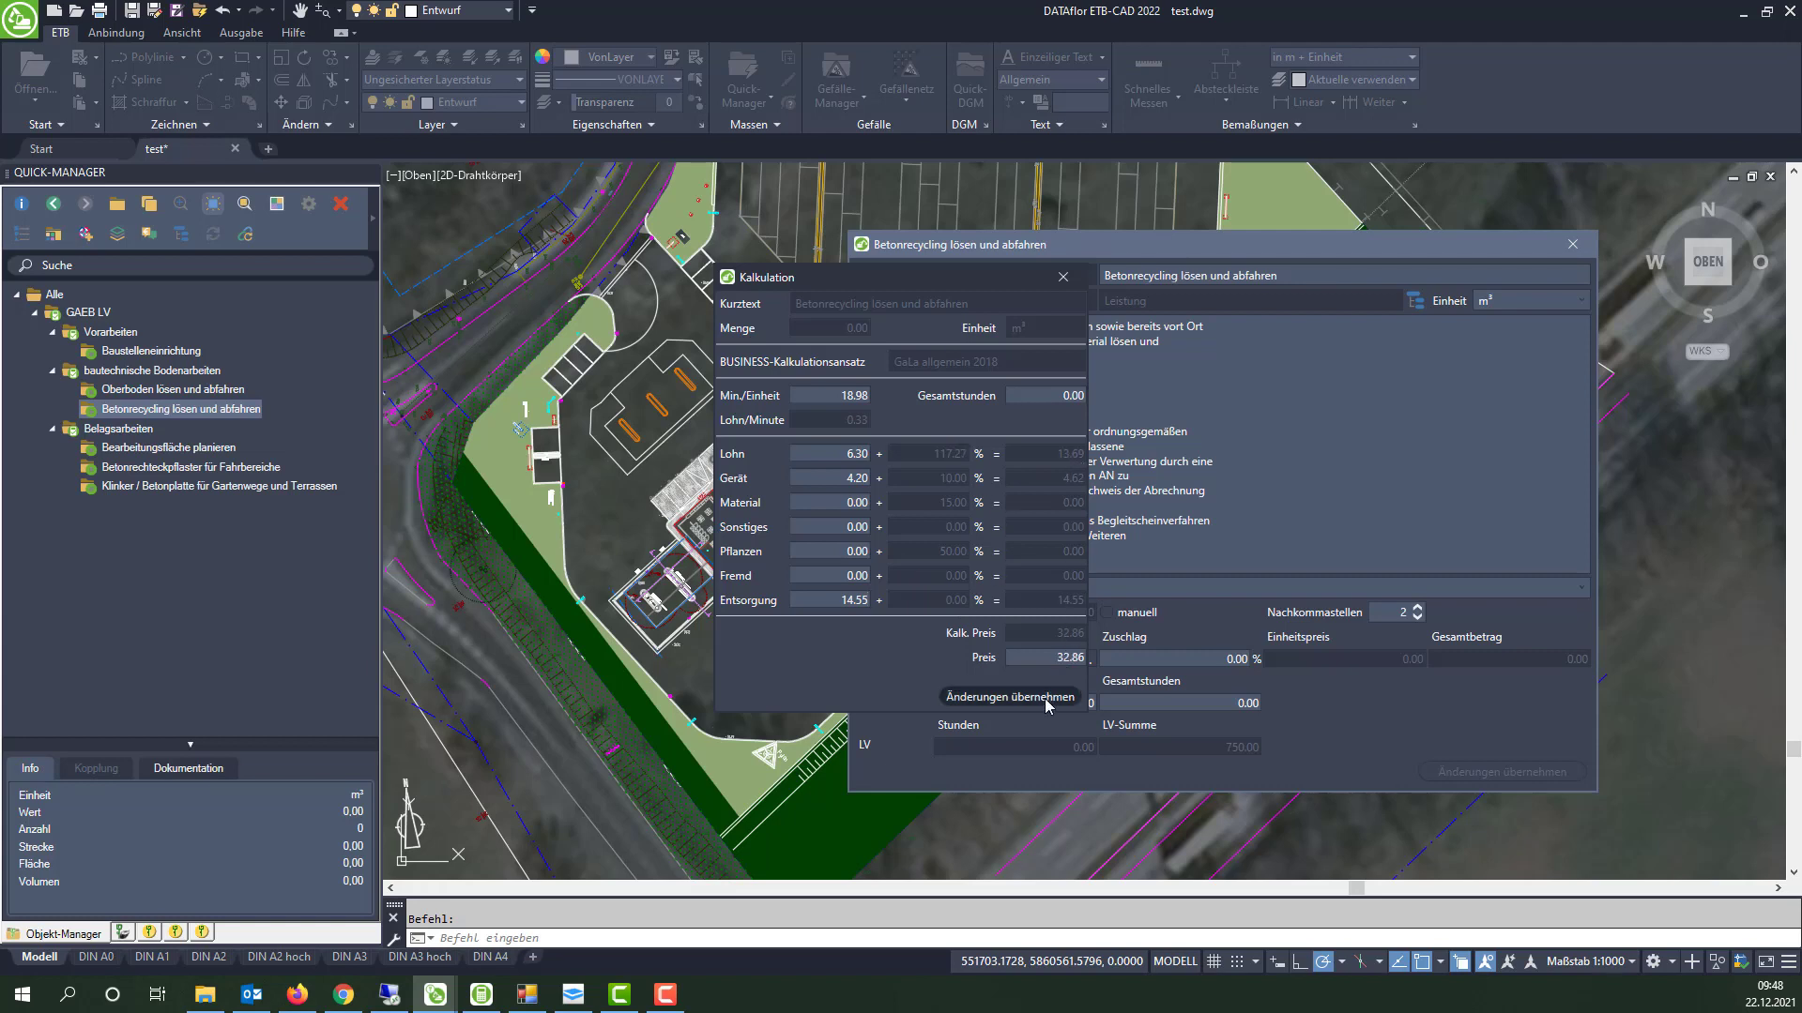
pyautogui.click(1063, 277)
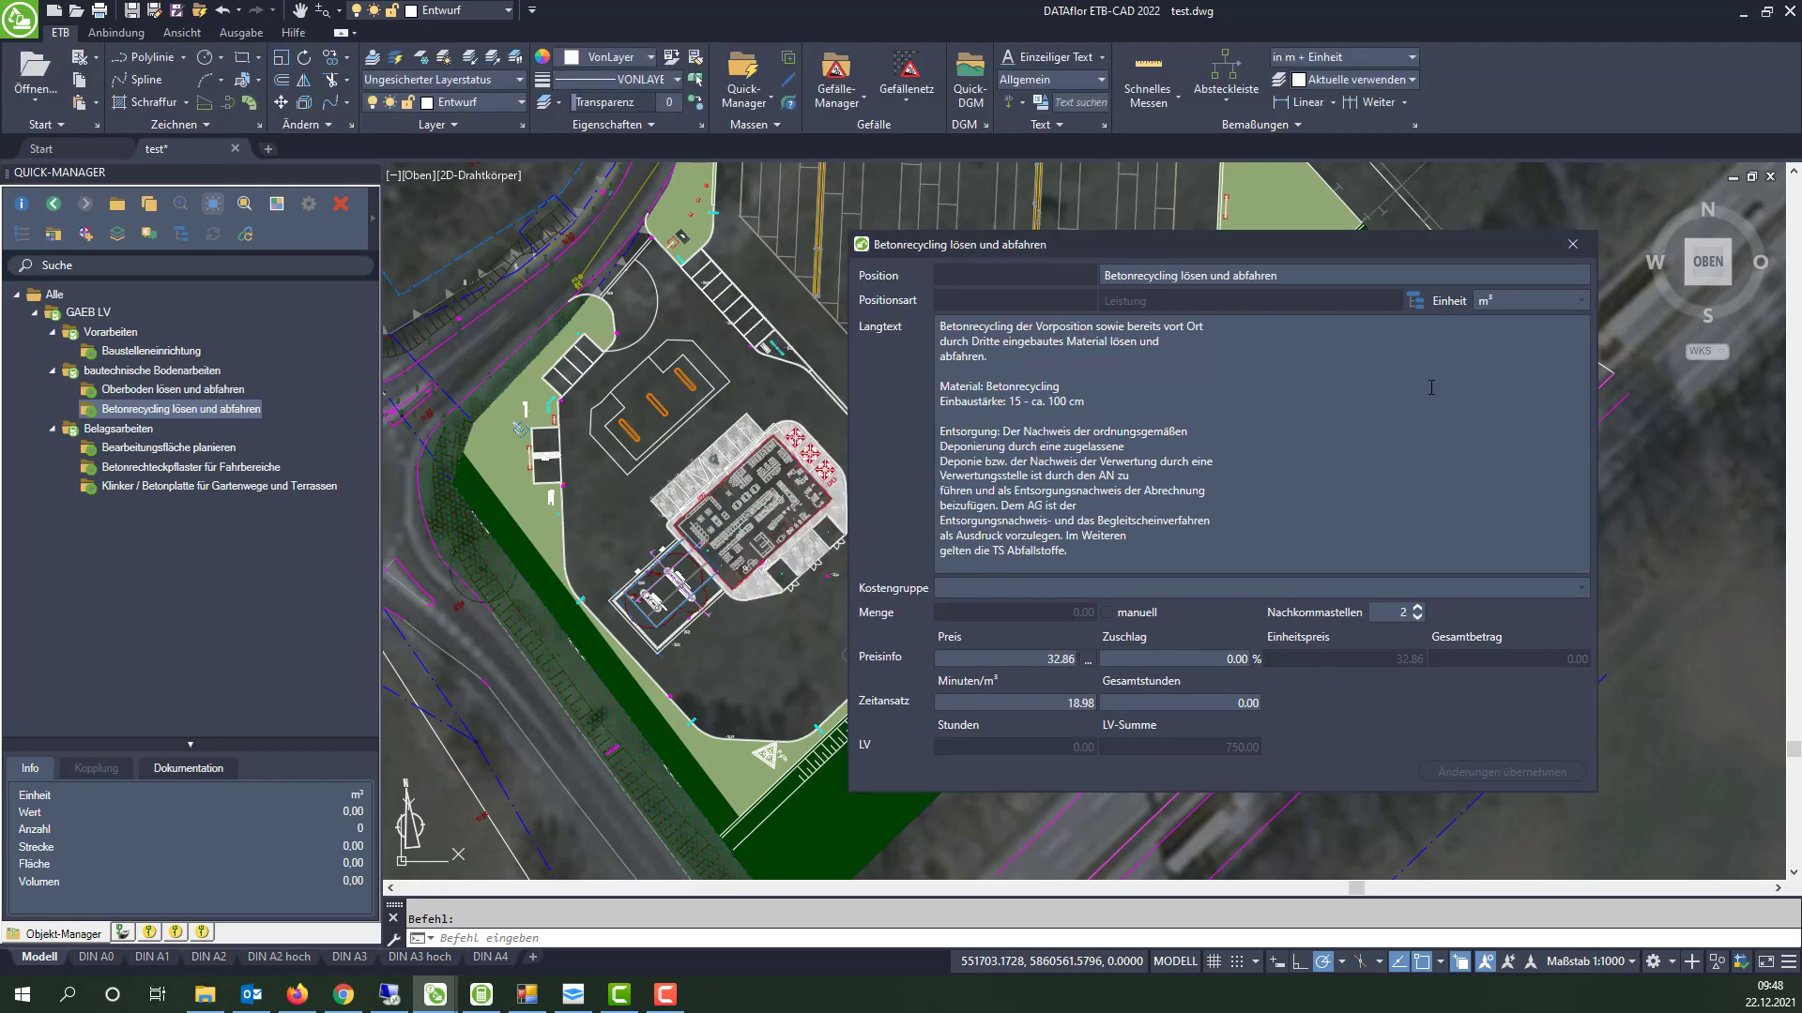
# Change the Betonrecycling unit to m², apply it, and close the position details.
pyautogui.click(1589, 306)
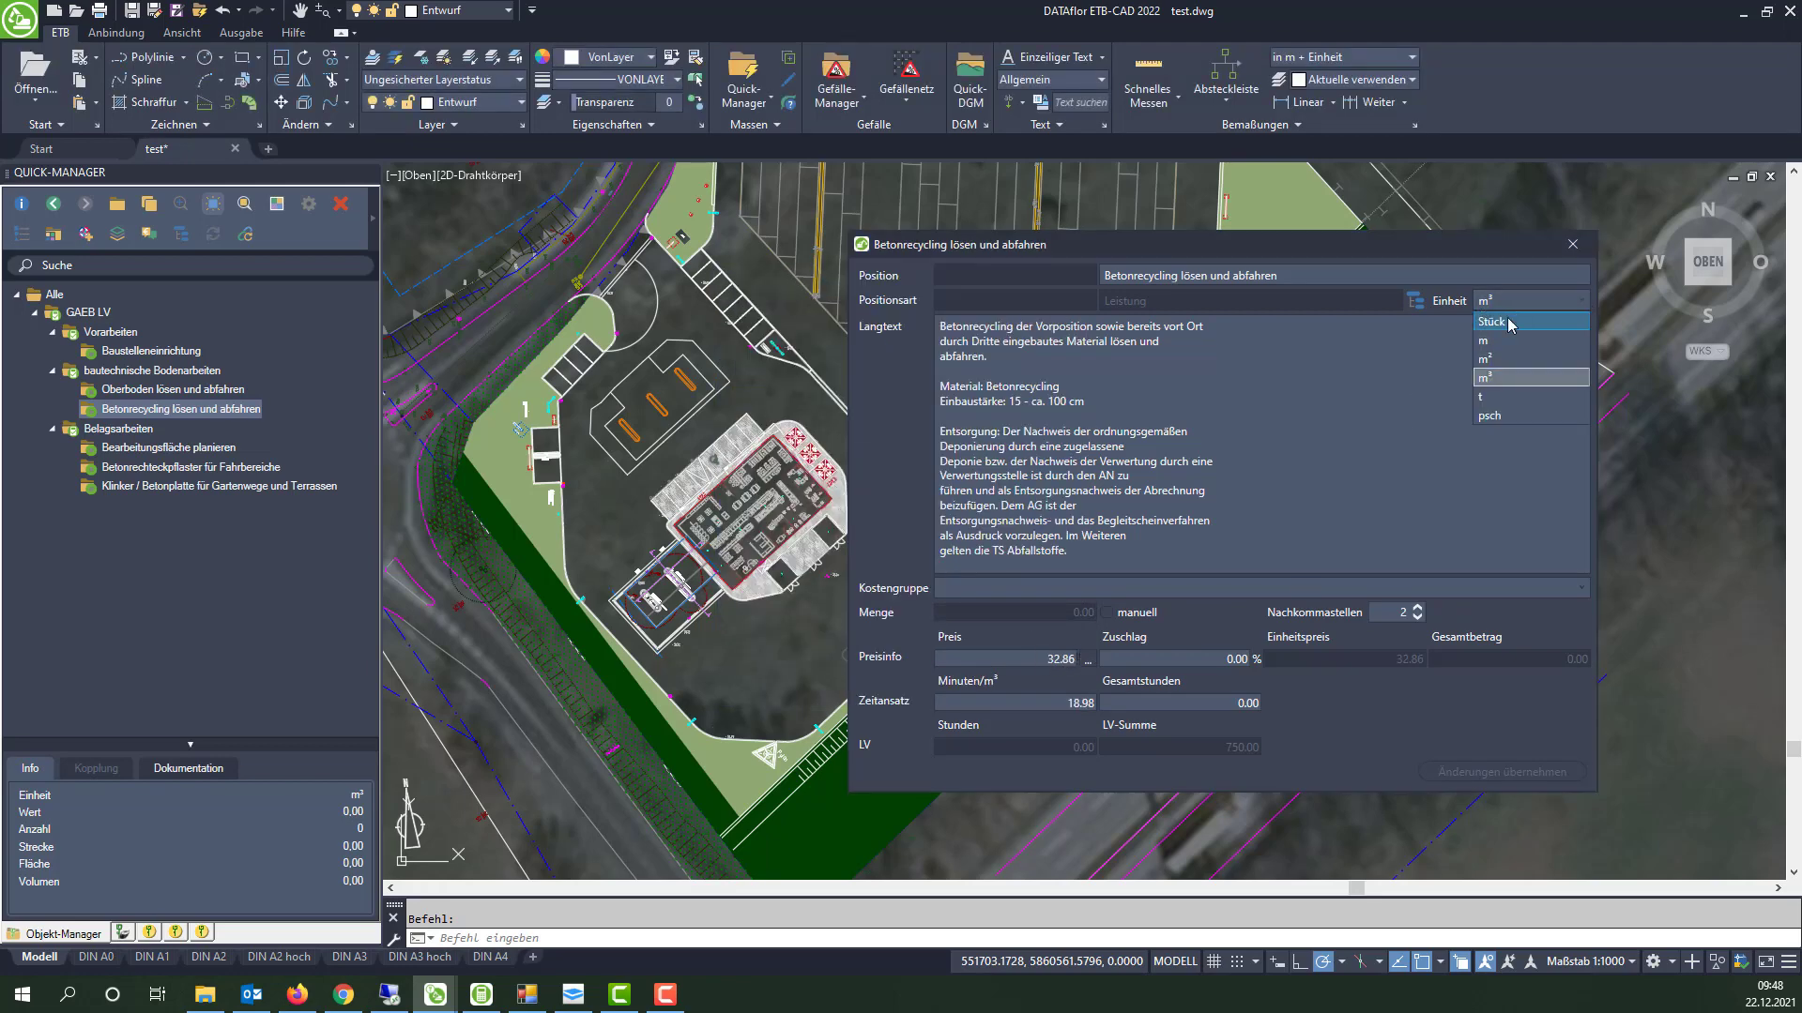
pyautogui.click(1486, 357)
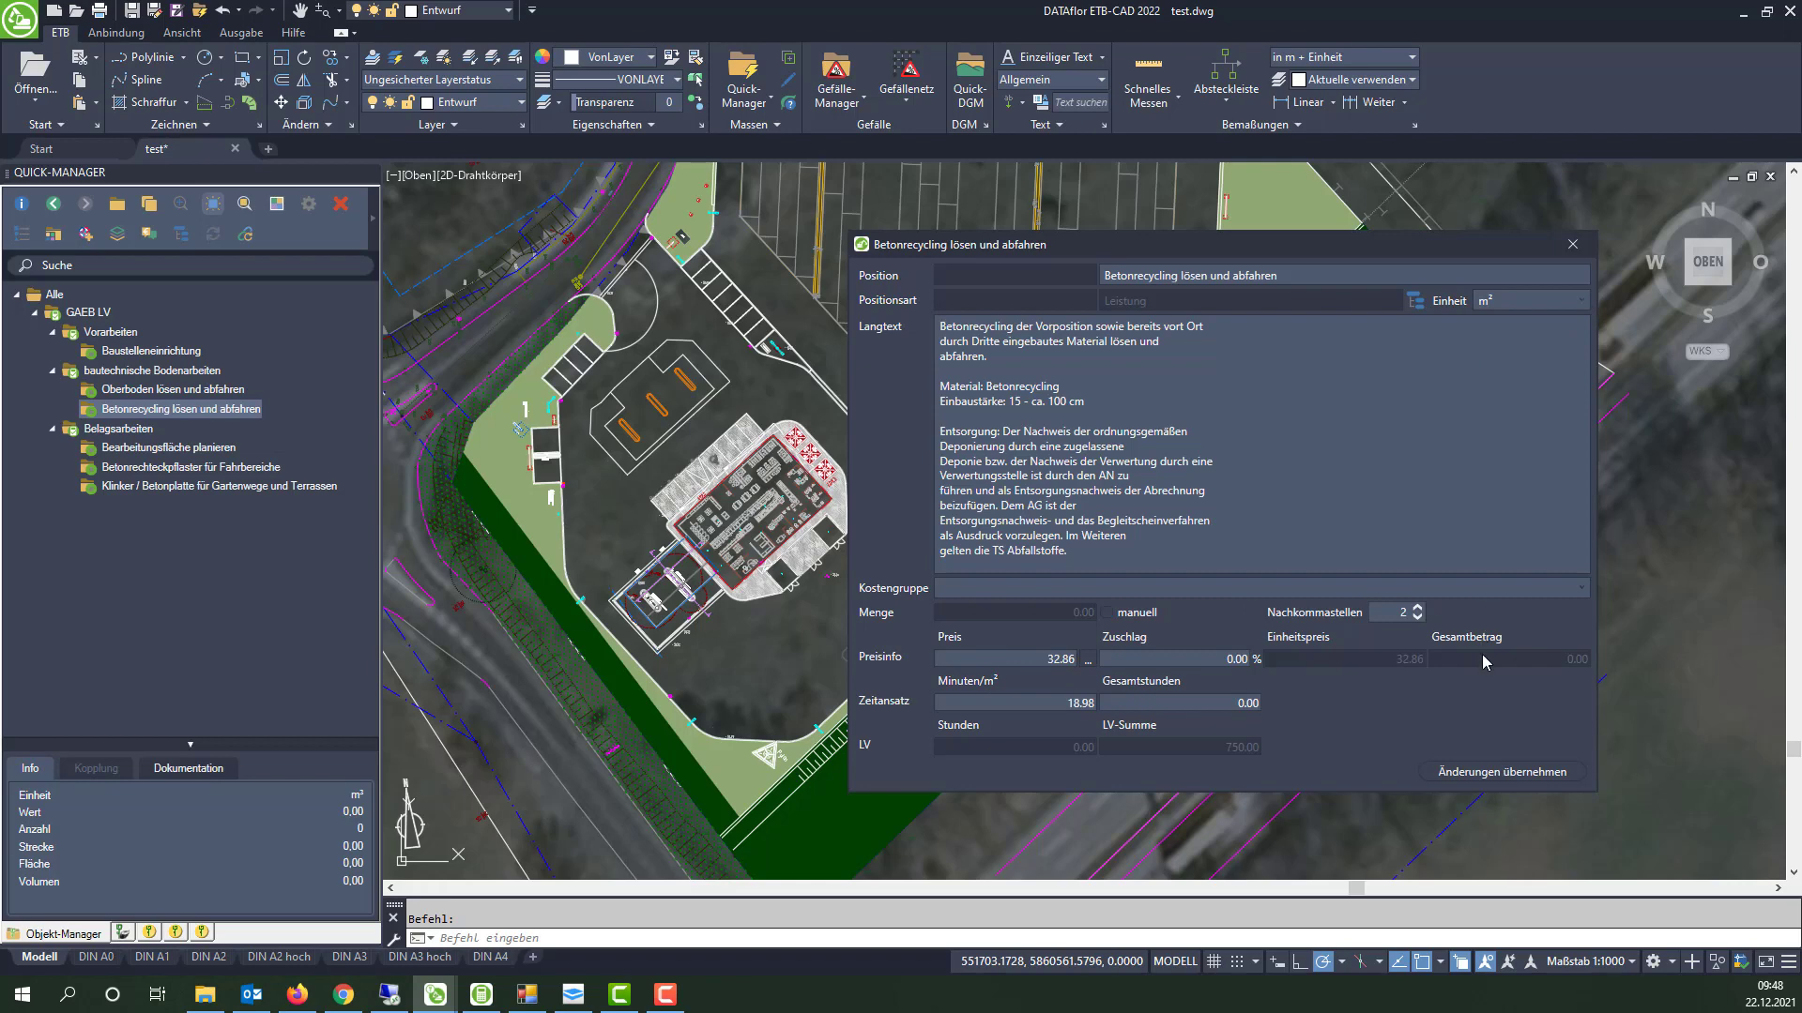
pyautogui.click(1495, 778)
pyautogui.click(1573, 246)
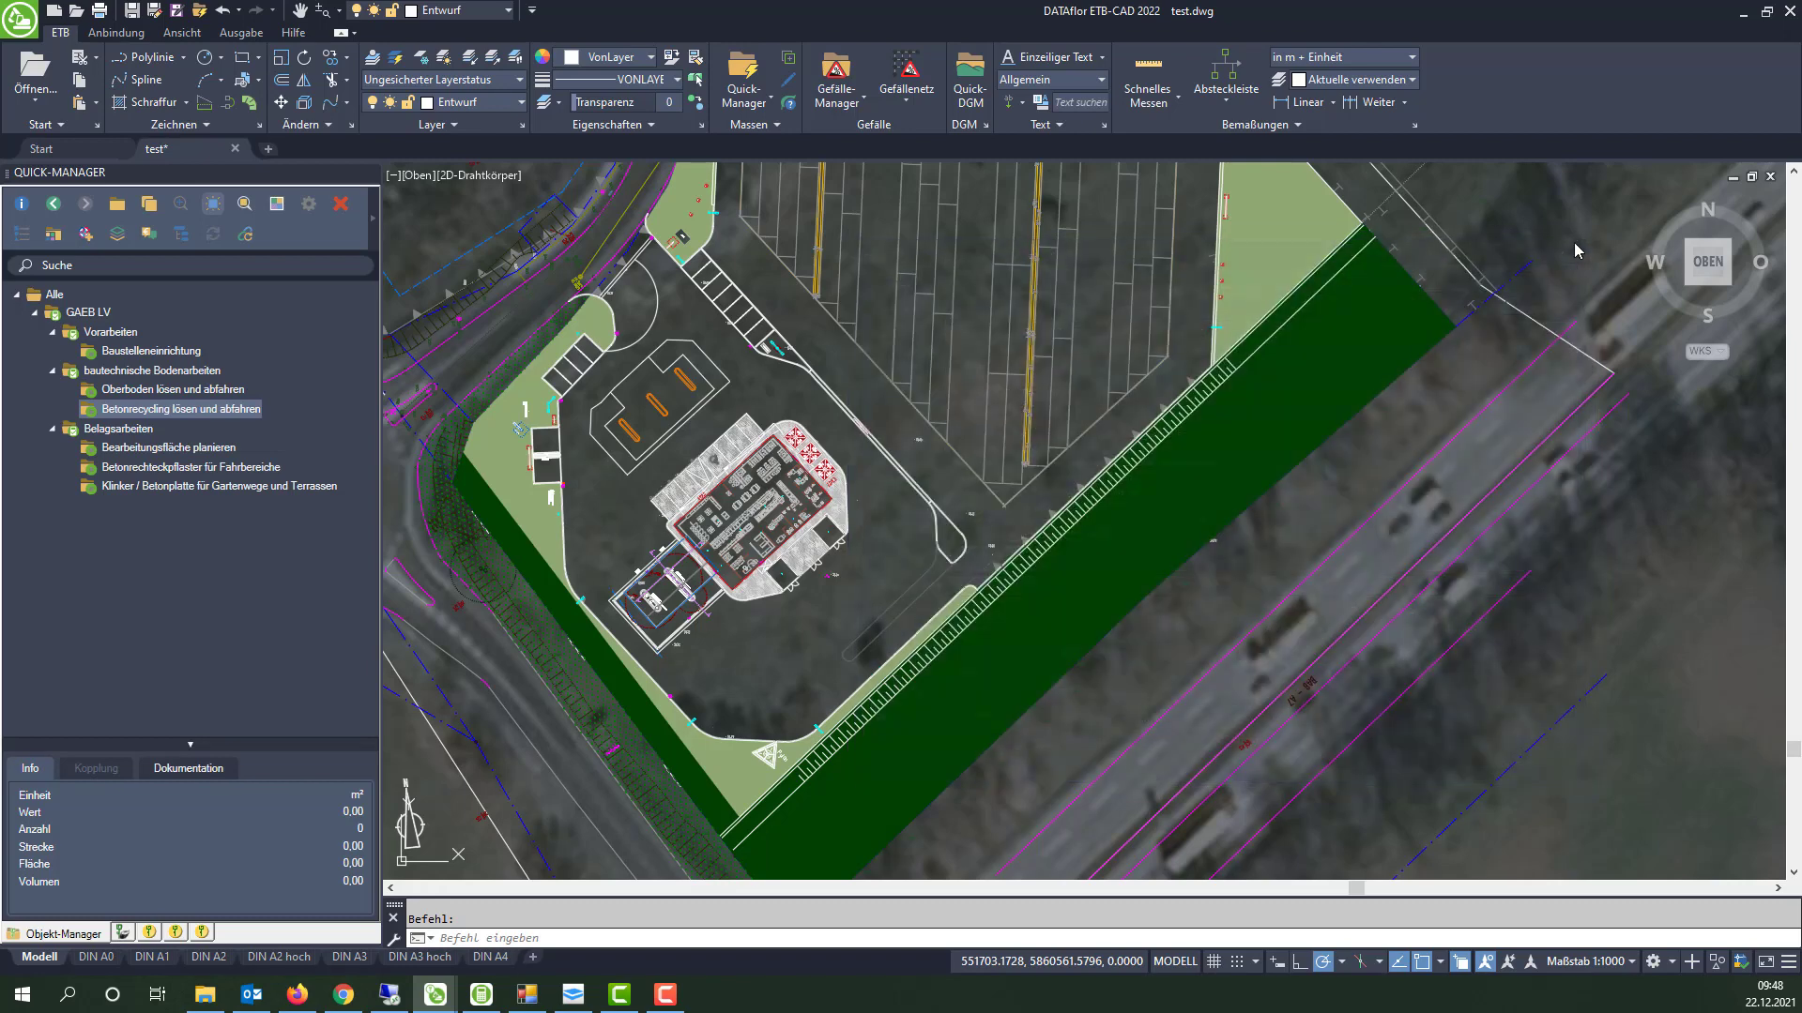
# In the GAEB LV table, apply the Standard theme to all positions.
pyautogui.click(94, 315)
pyautogui.moveTo(435, 993)
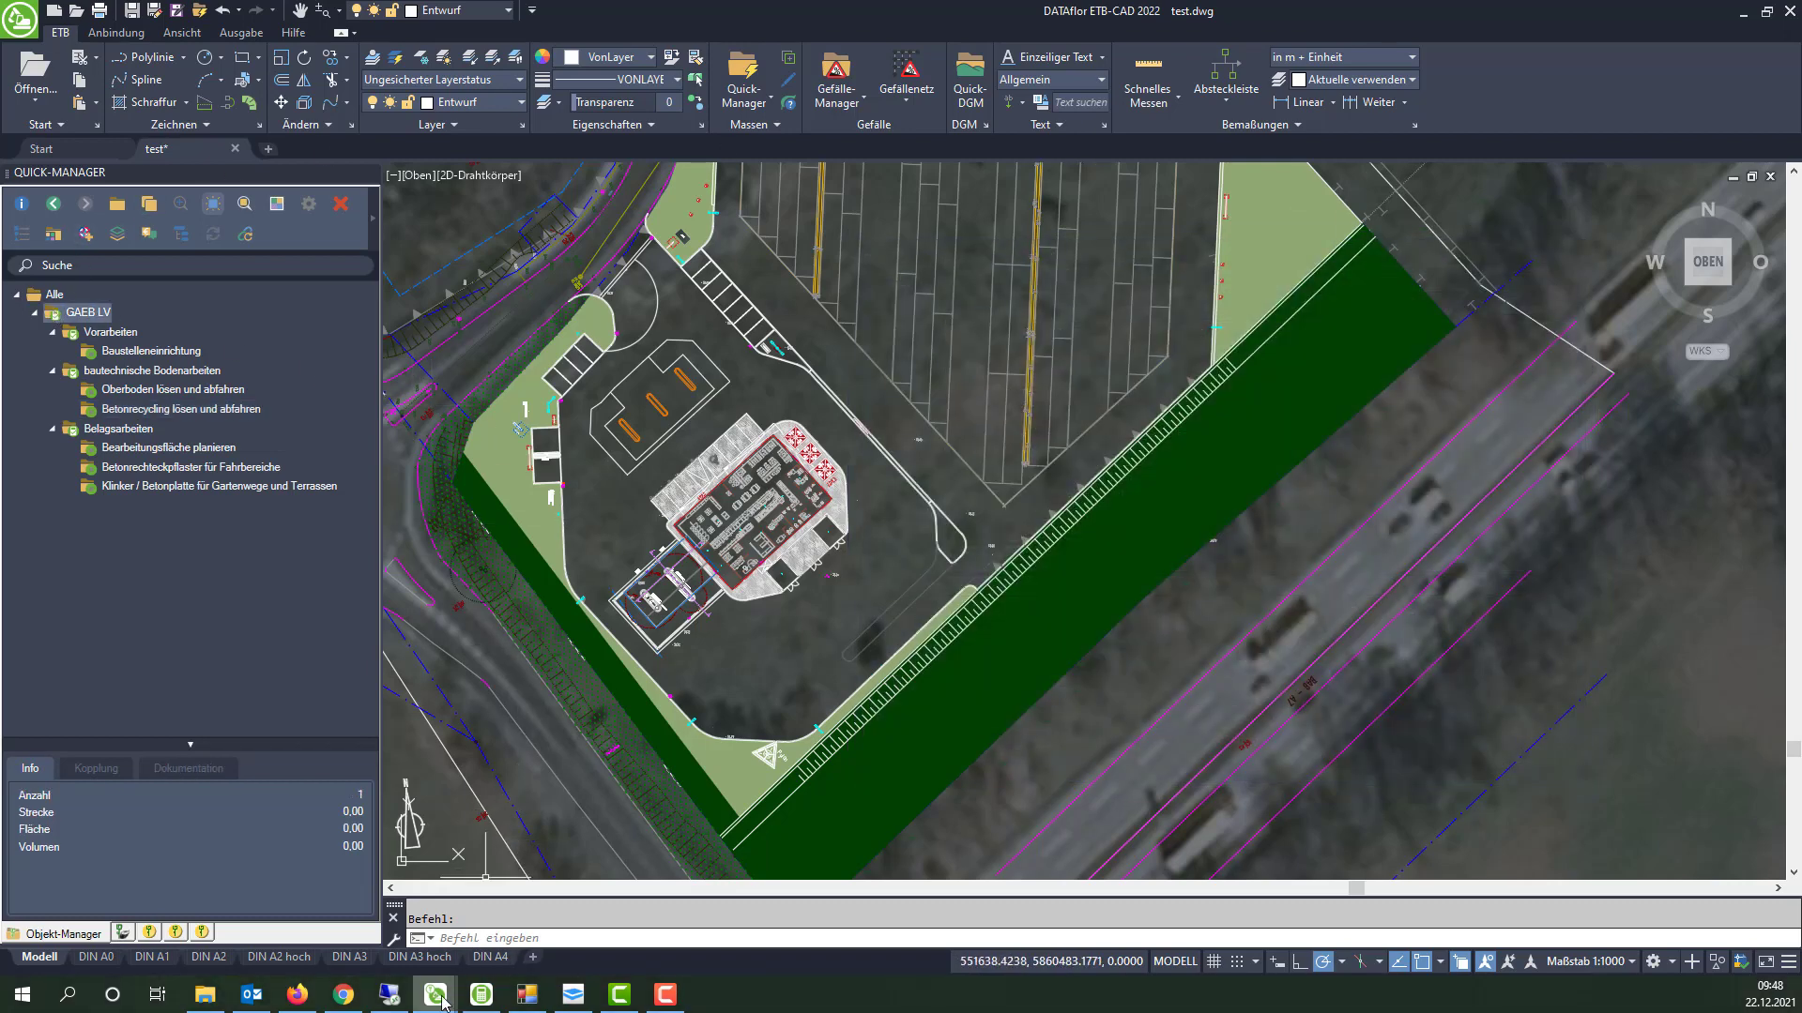
pyautogui.click(563, 925)
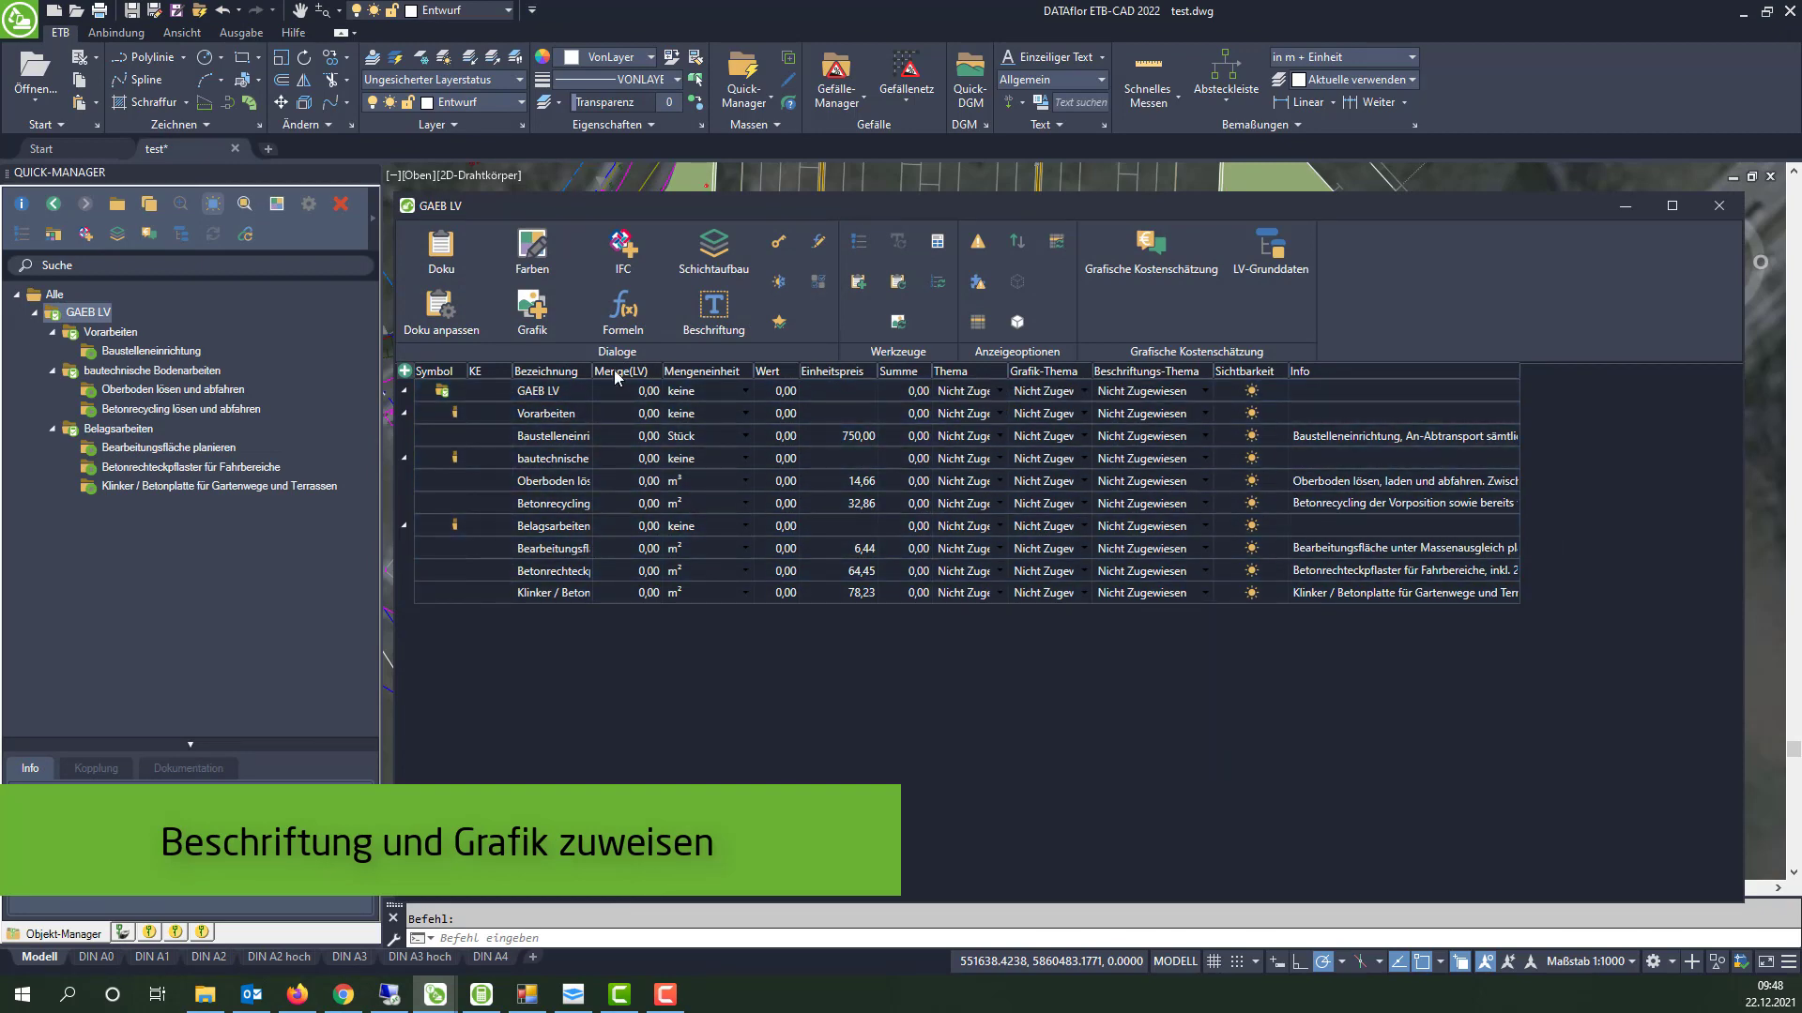
pyautogui.moveTo(592, 371); pyautogui.dragTo(739, 372)
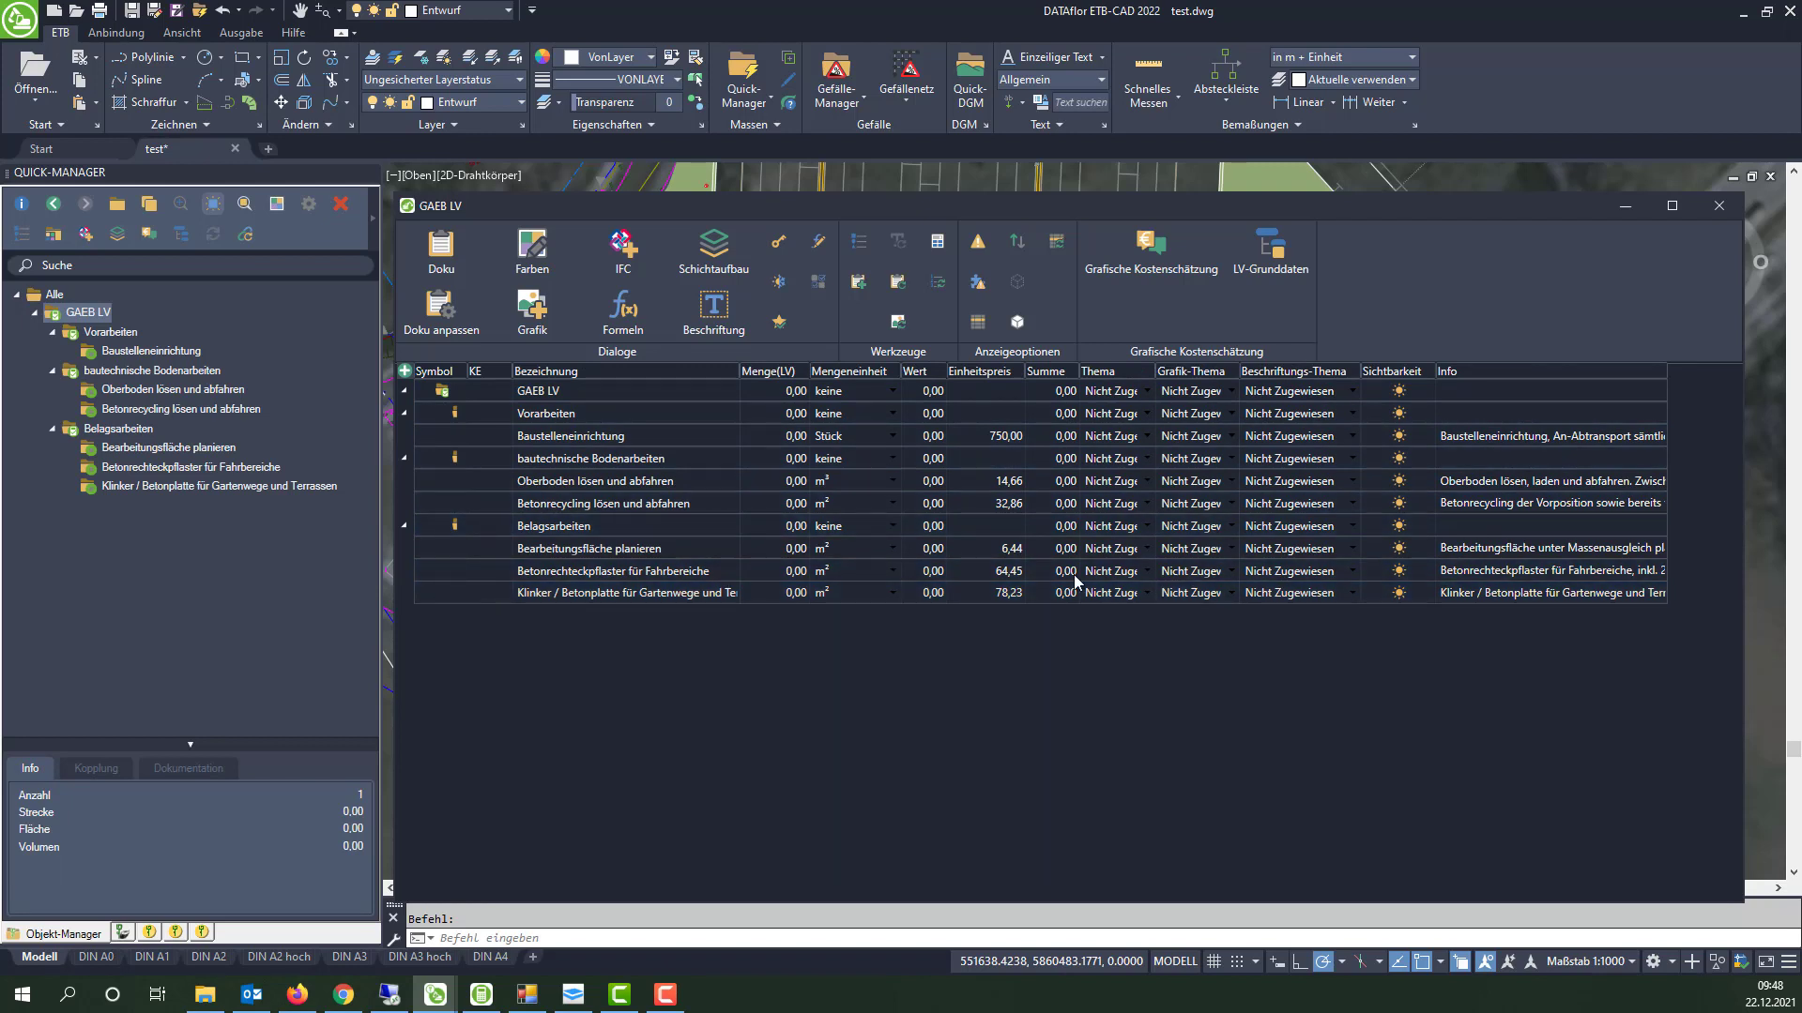
pyautogui.moveTo(1155, 372); pyautogui.dragTo(1205, 371)
pyautogui.click(1211, 394)
pyautogui.click(1194, 392)
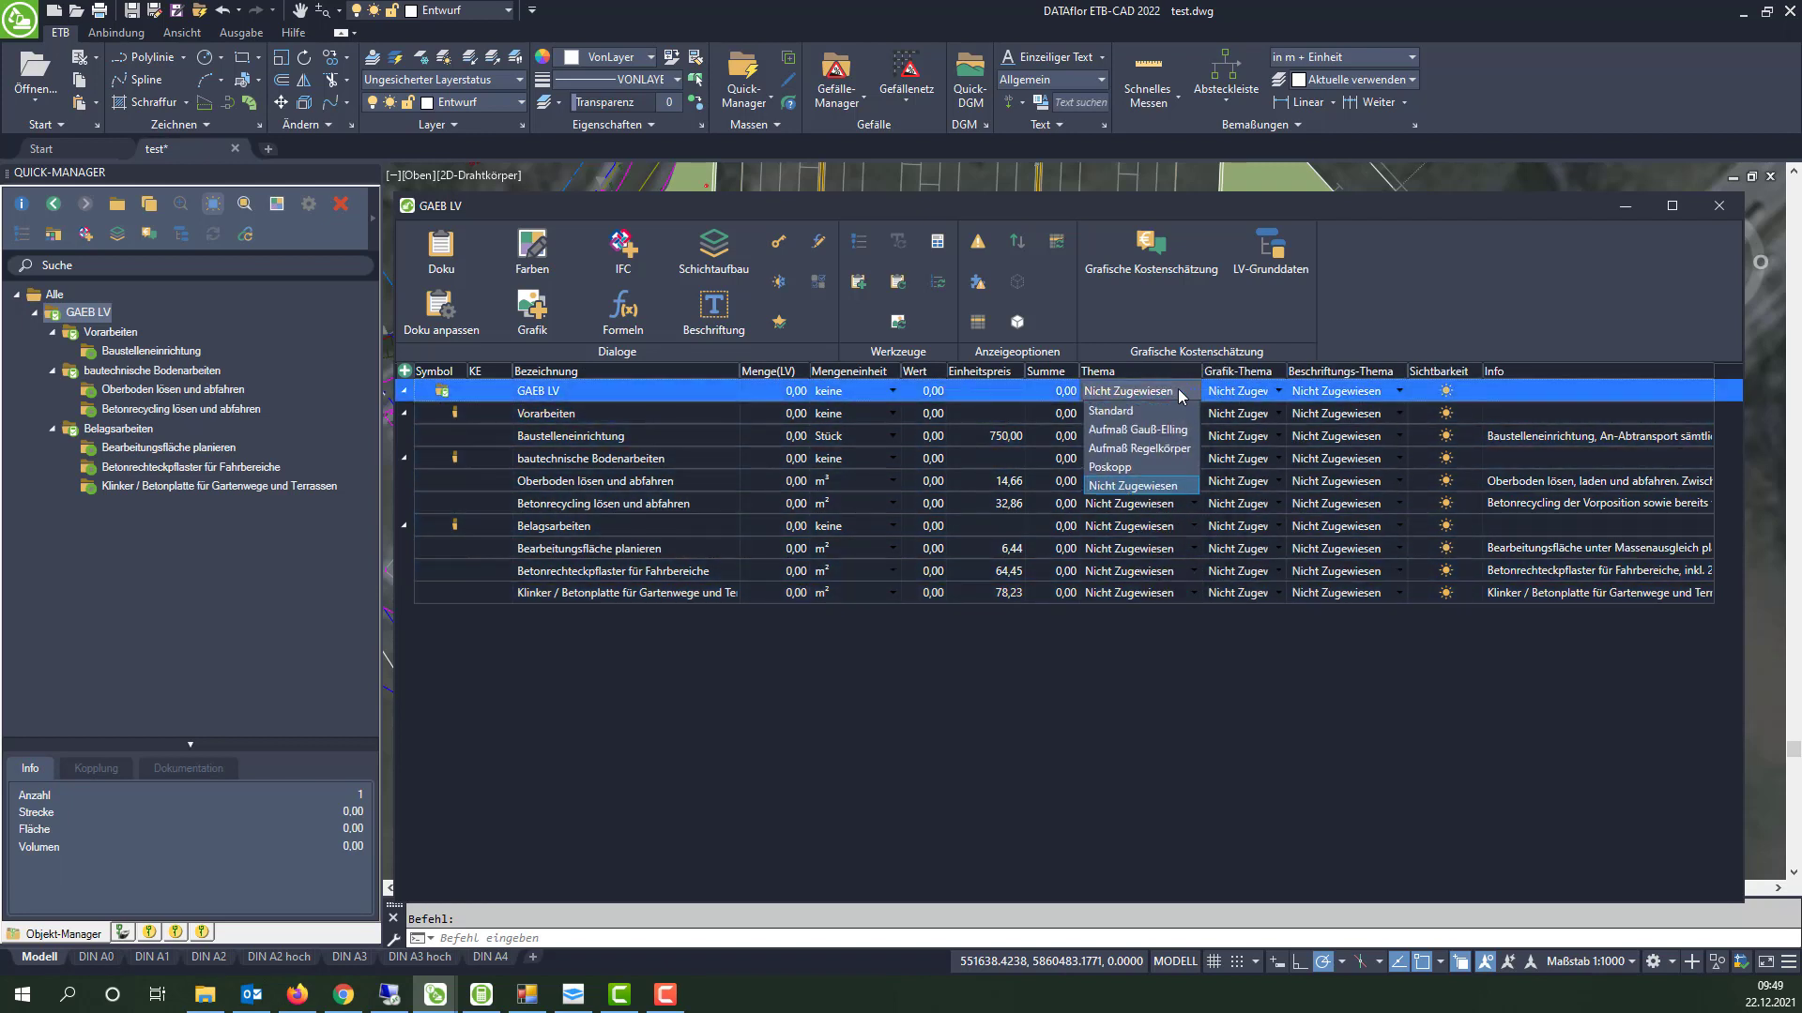
pyautogui.click(1138, 416)
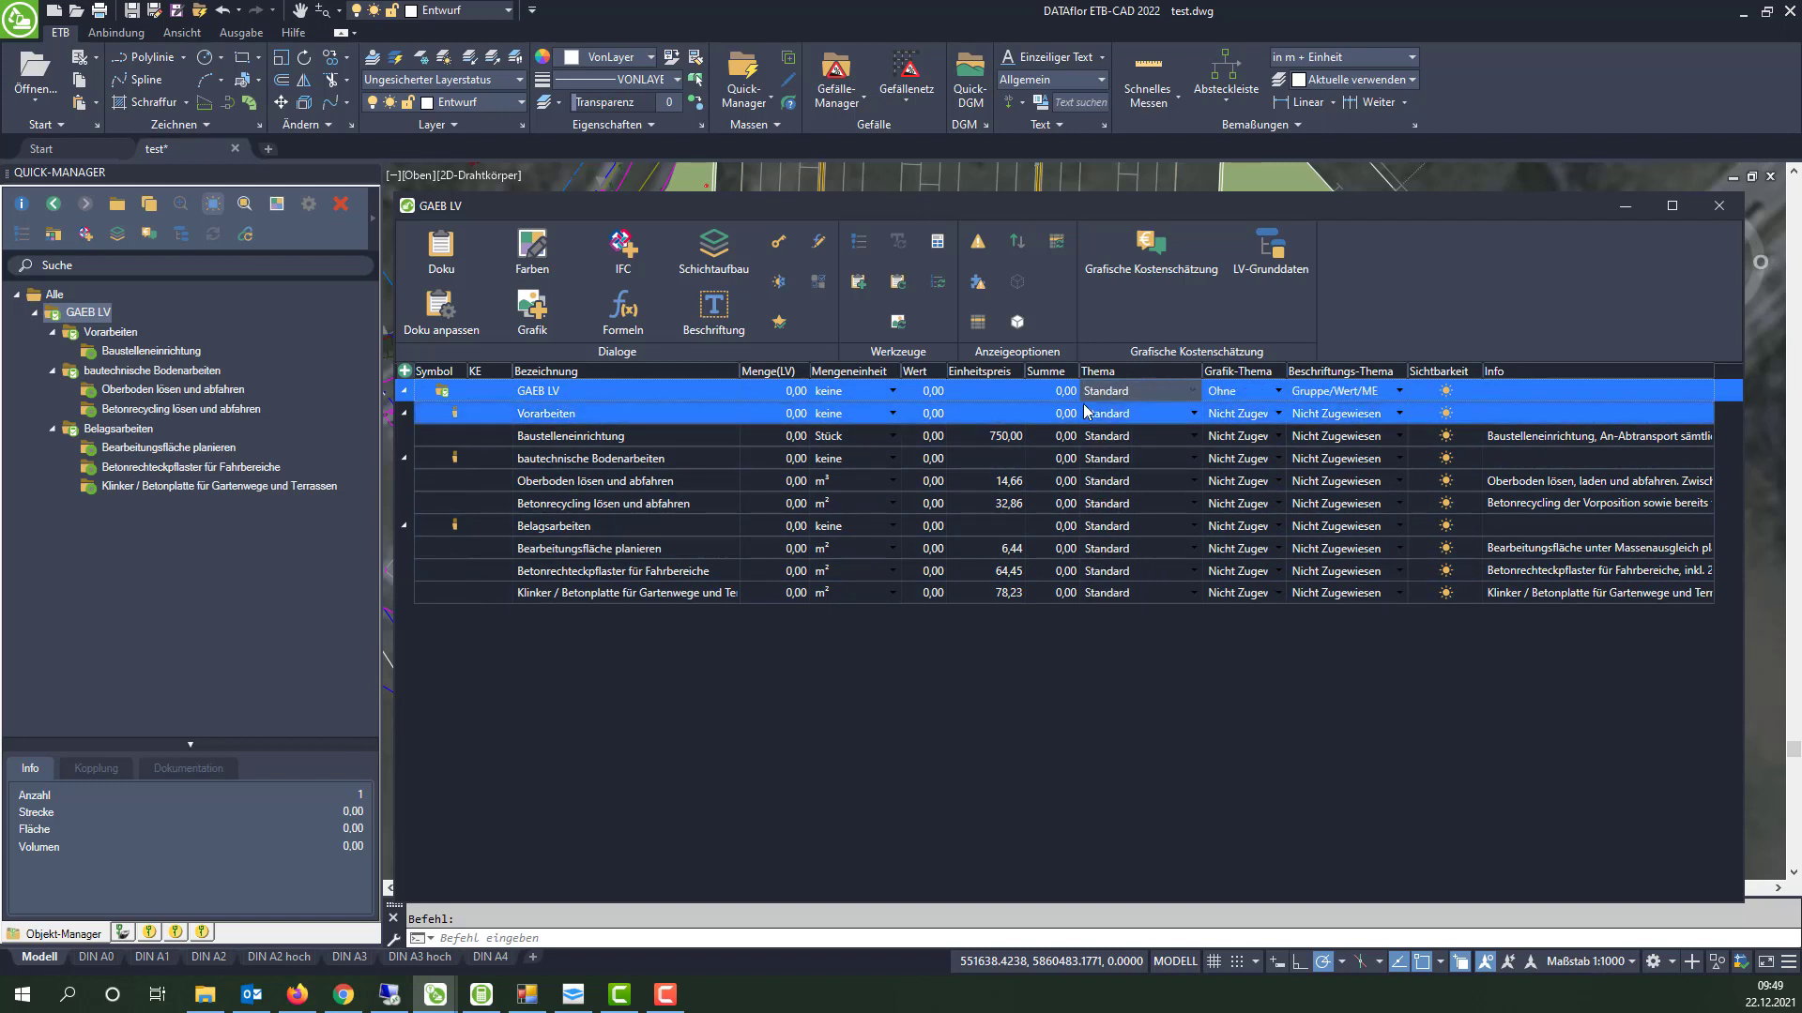
# Give Betonrechteckpflaster für Fahrbereiche the Betonstein antrazith graphic theme and hide the table.
pyautogui.click(188, 468)
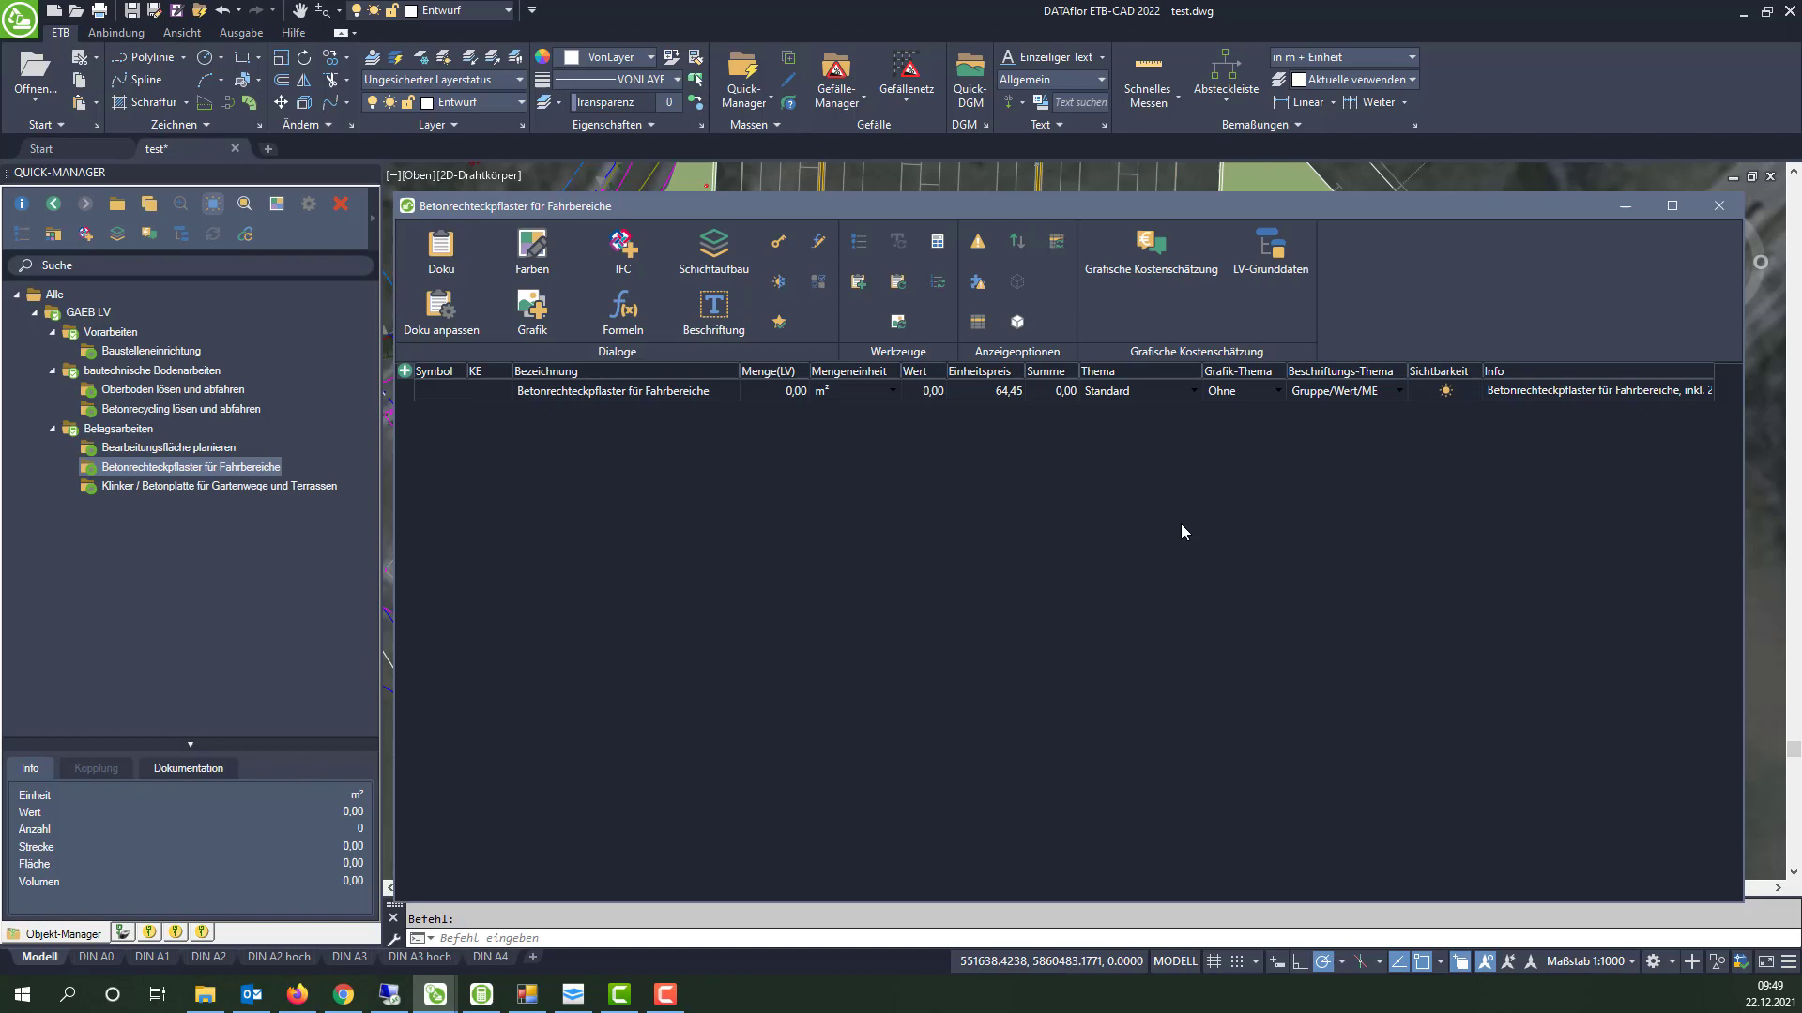
pyautogui.click(1276, 399)
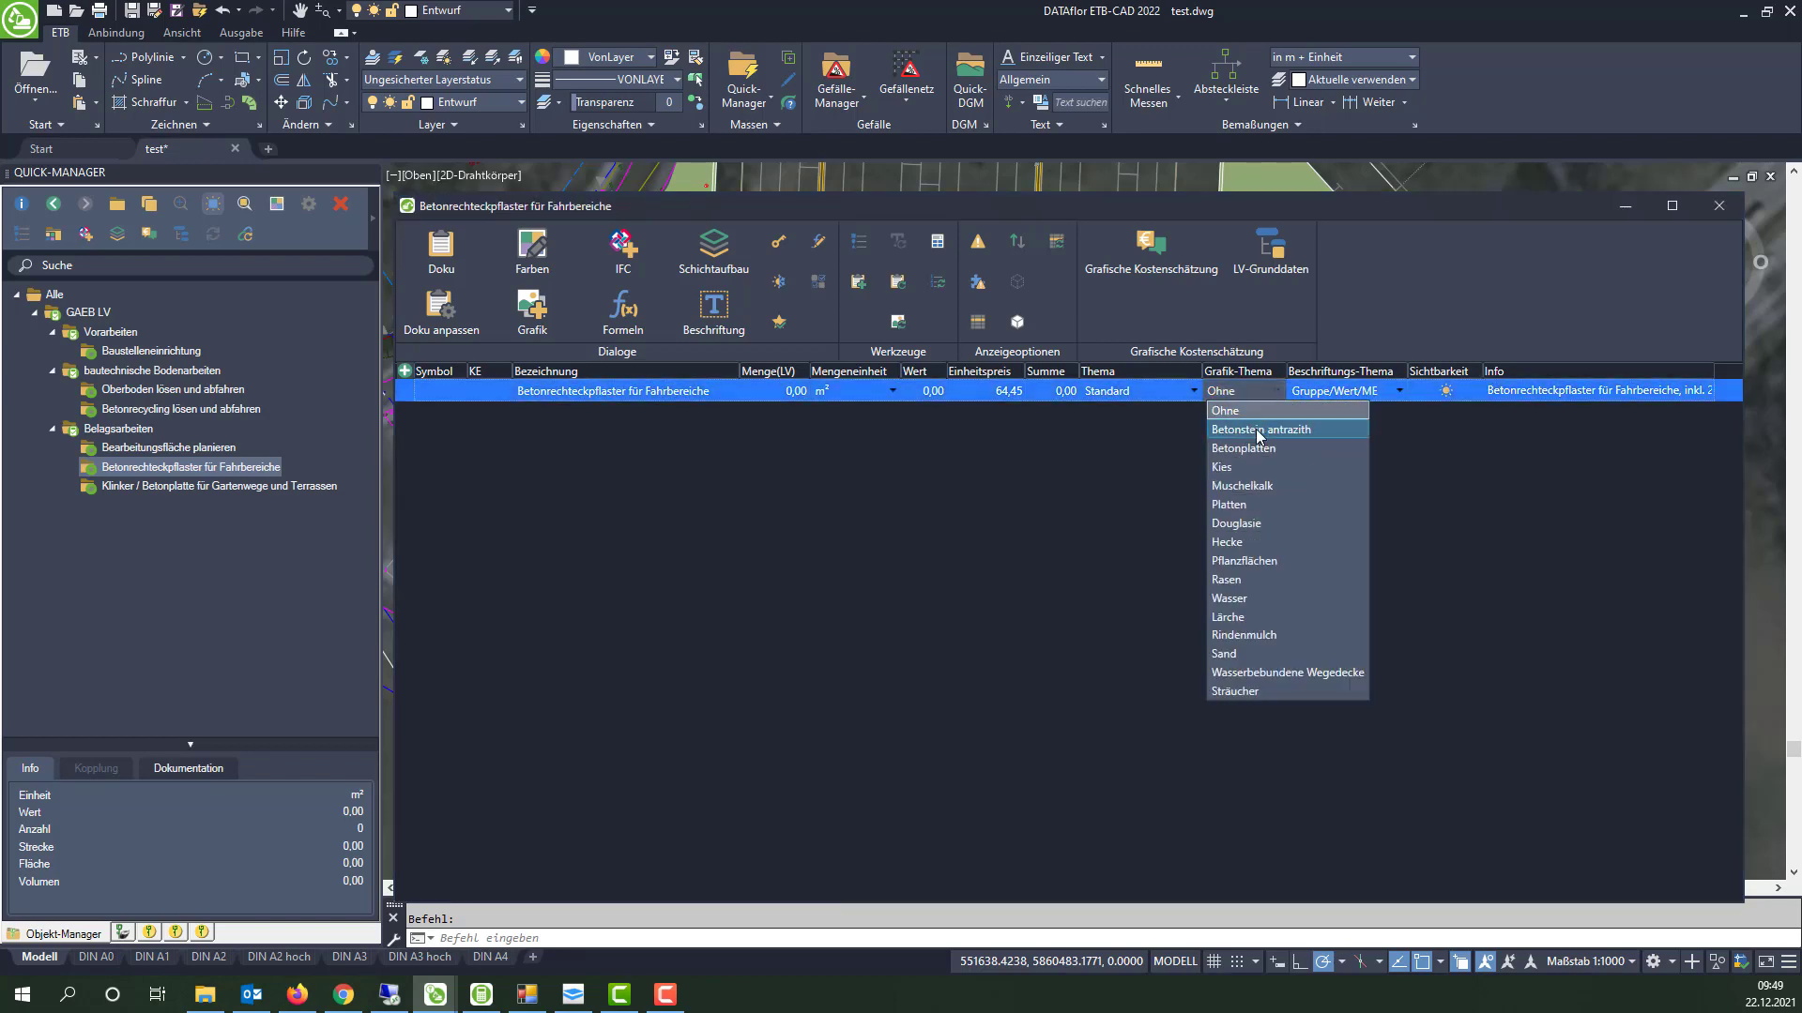
pyautogui.click(1258, 430)
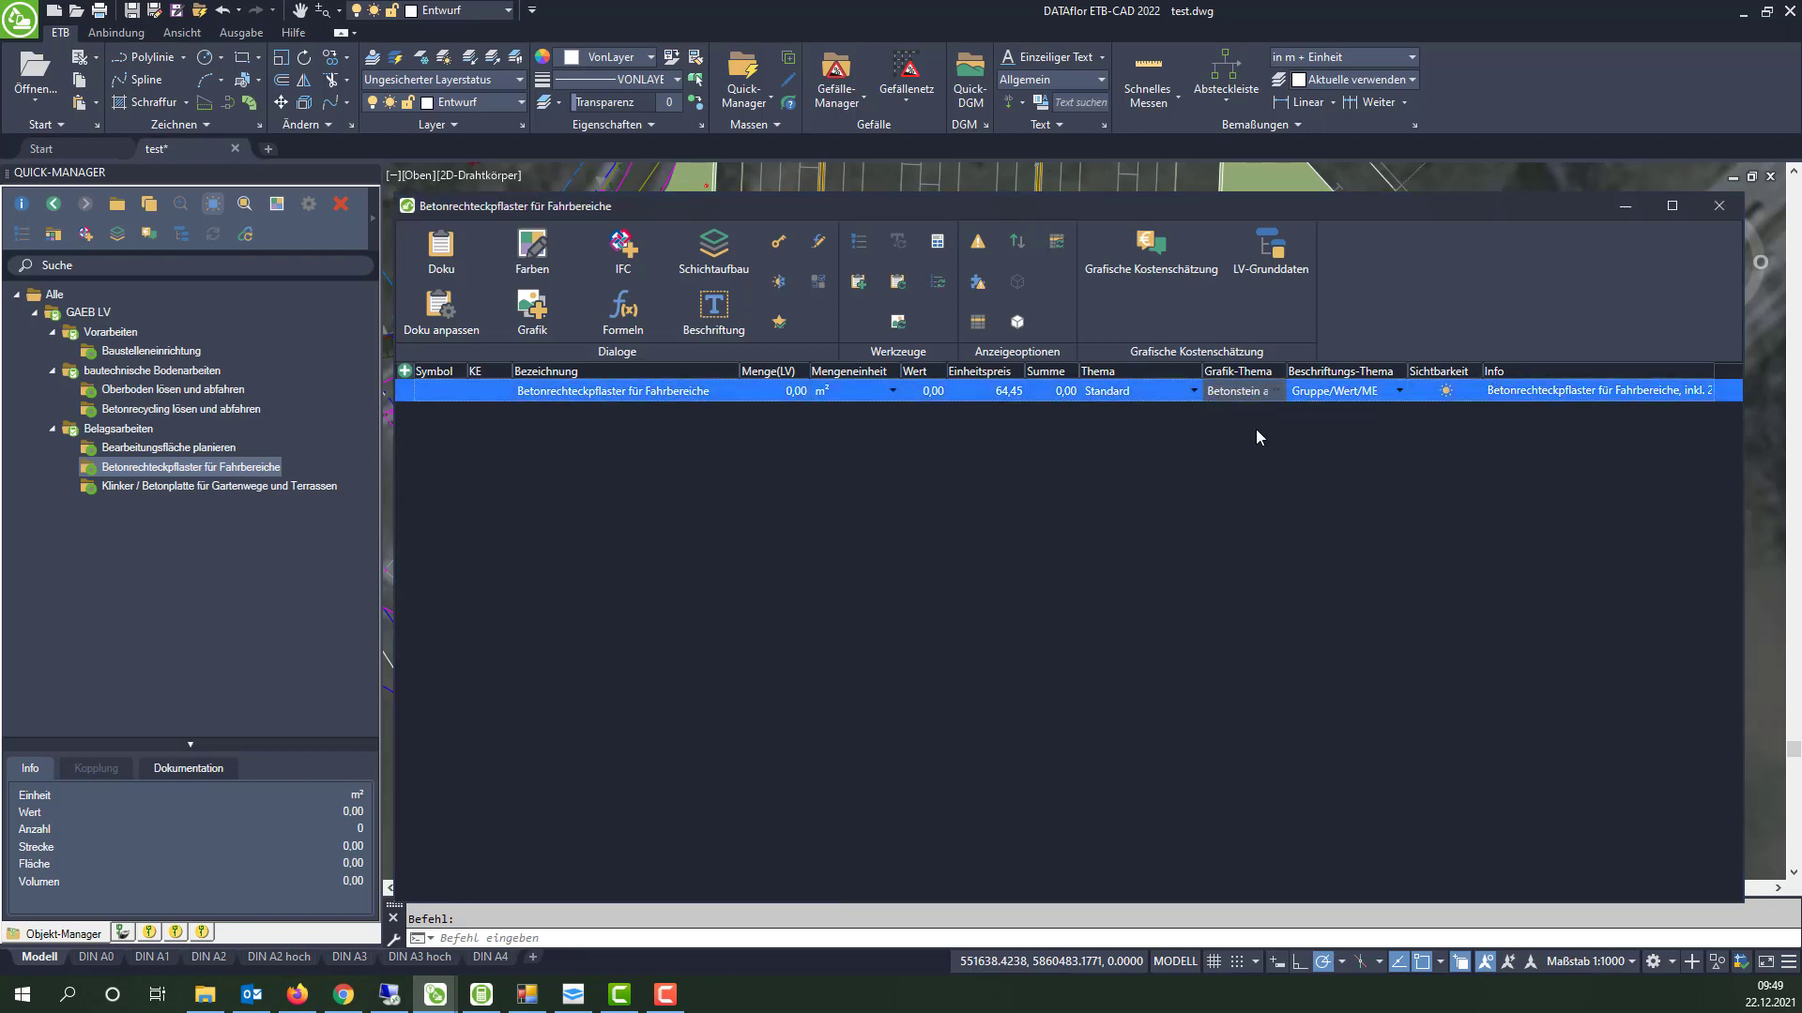
pyautogui.click(109, 319)
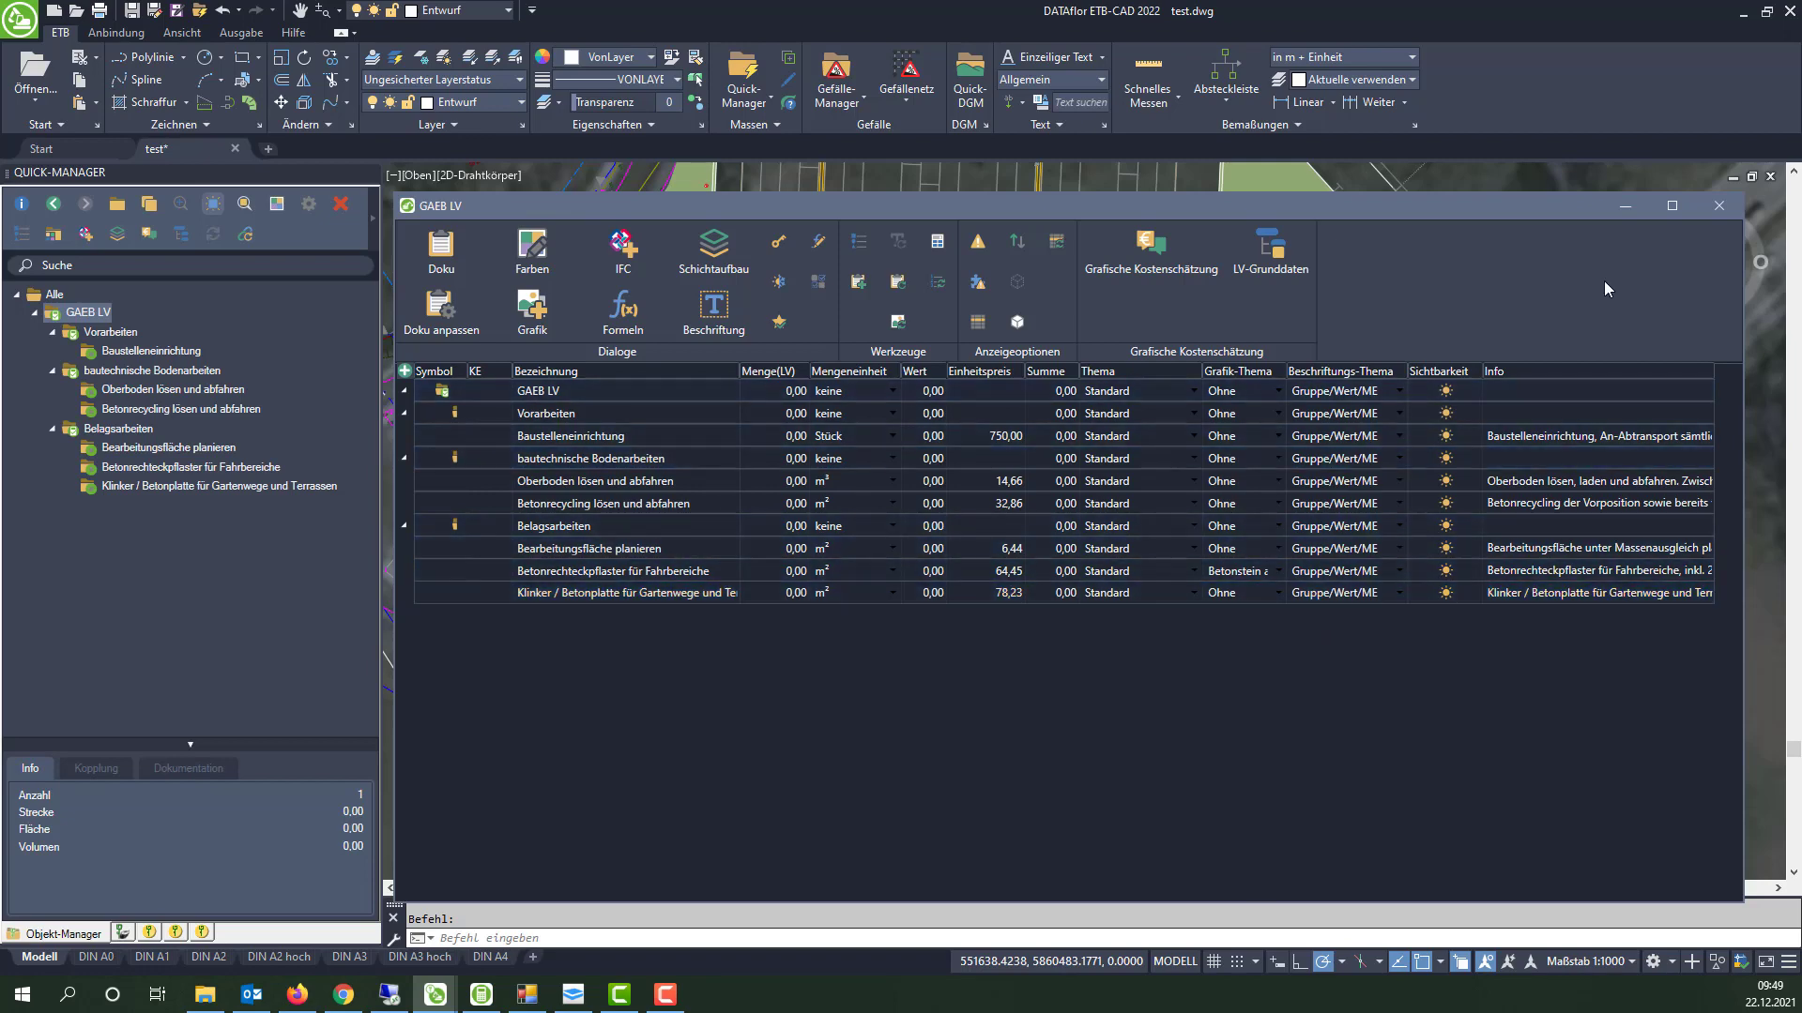
pyautogui.click(1619, 214)
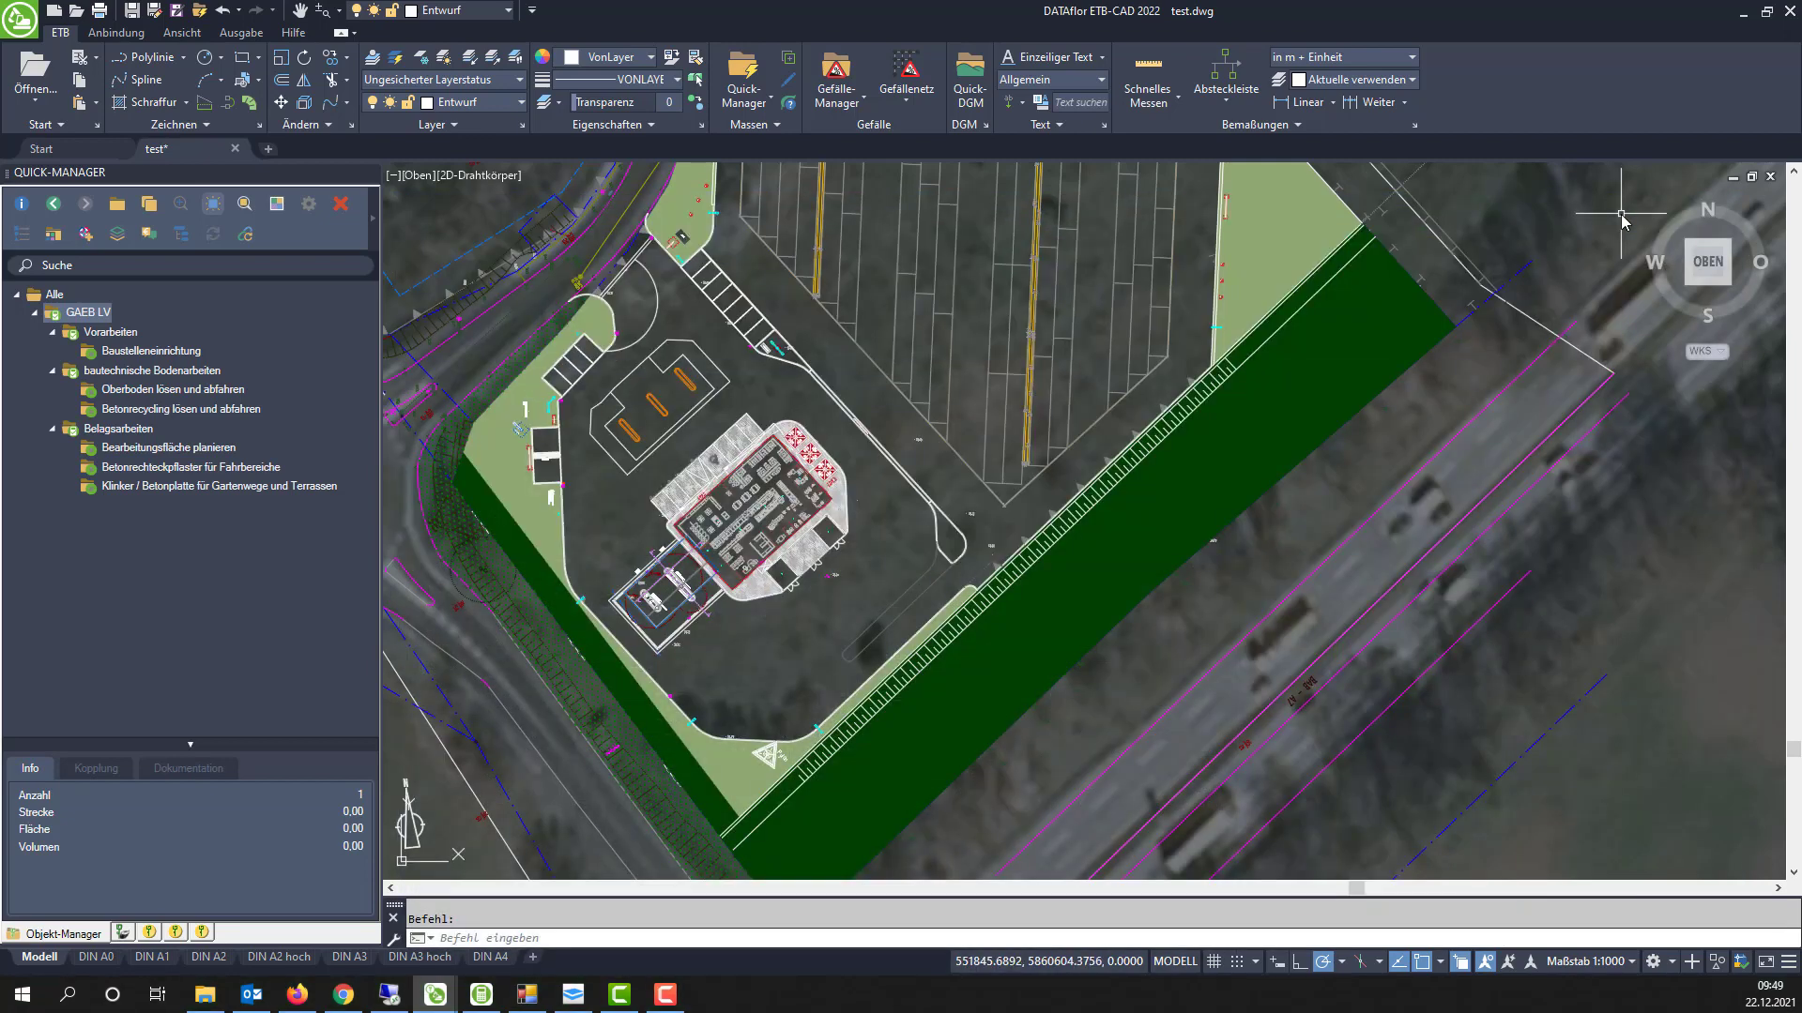
# Assign the central parking island polygon to Oberboden lösen und abfahren at height 0.2, yielding 65.24 m³.
pyautogui.scroll(3, 666, 362)
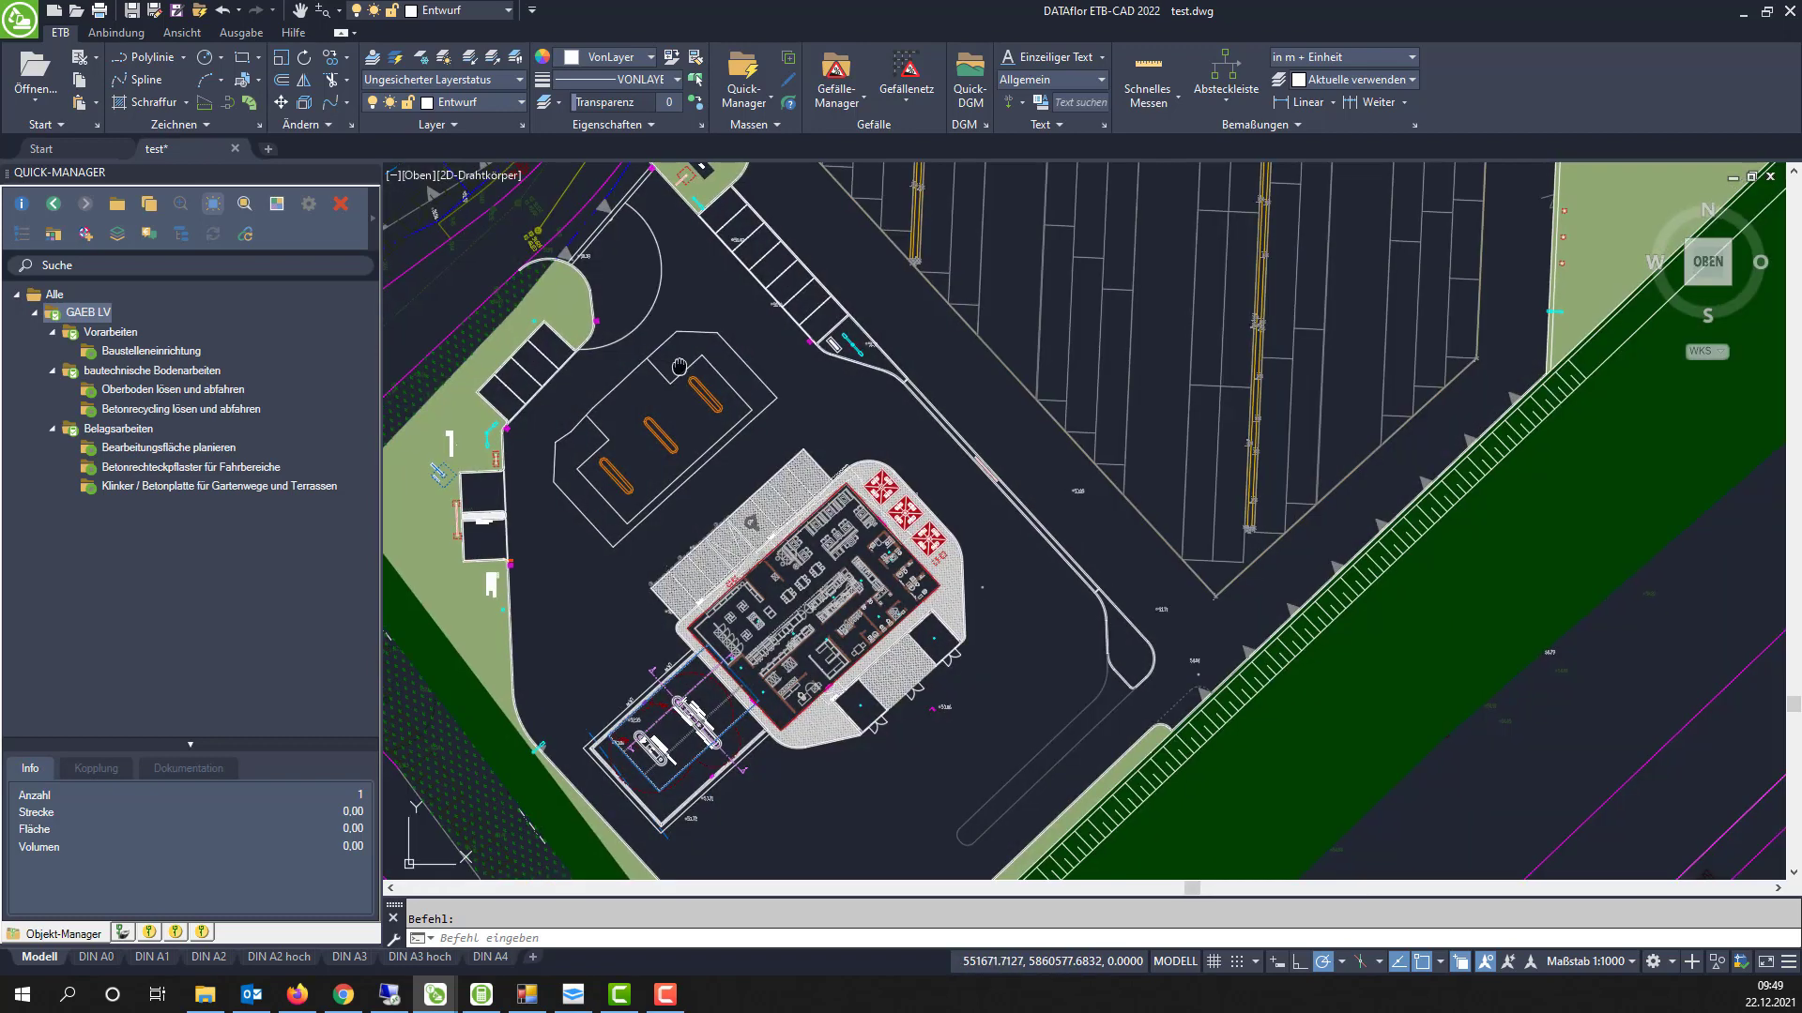
pyautogui.moveTo(678, 366); pyautogui.dragTo(704, 403, button='middle')
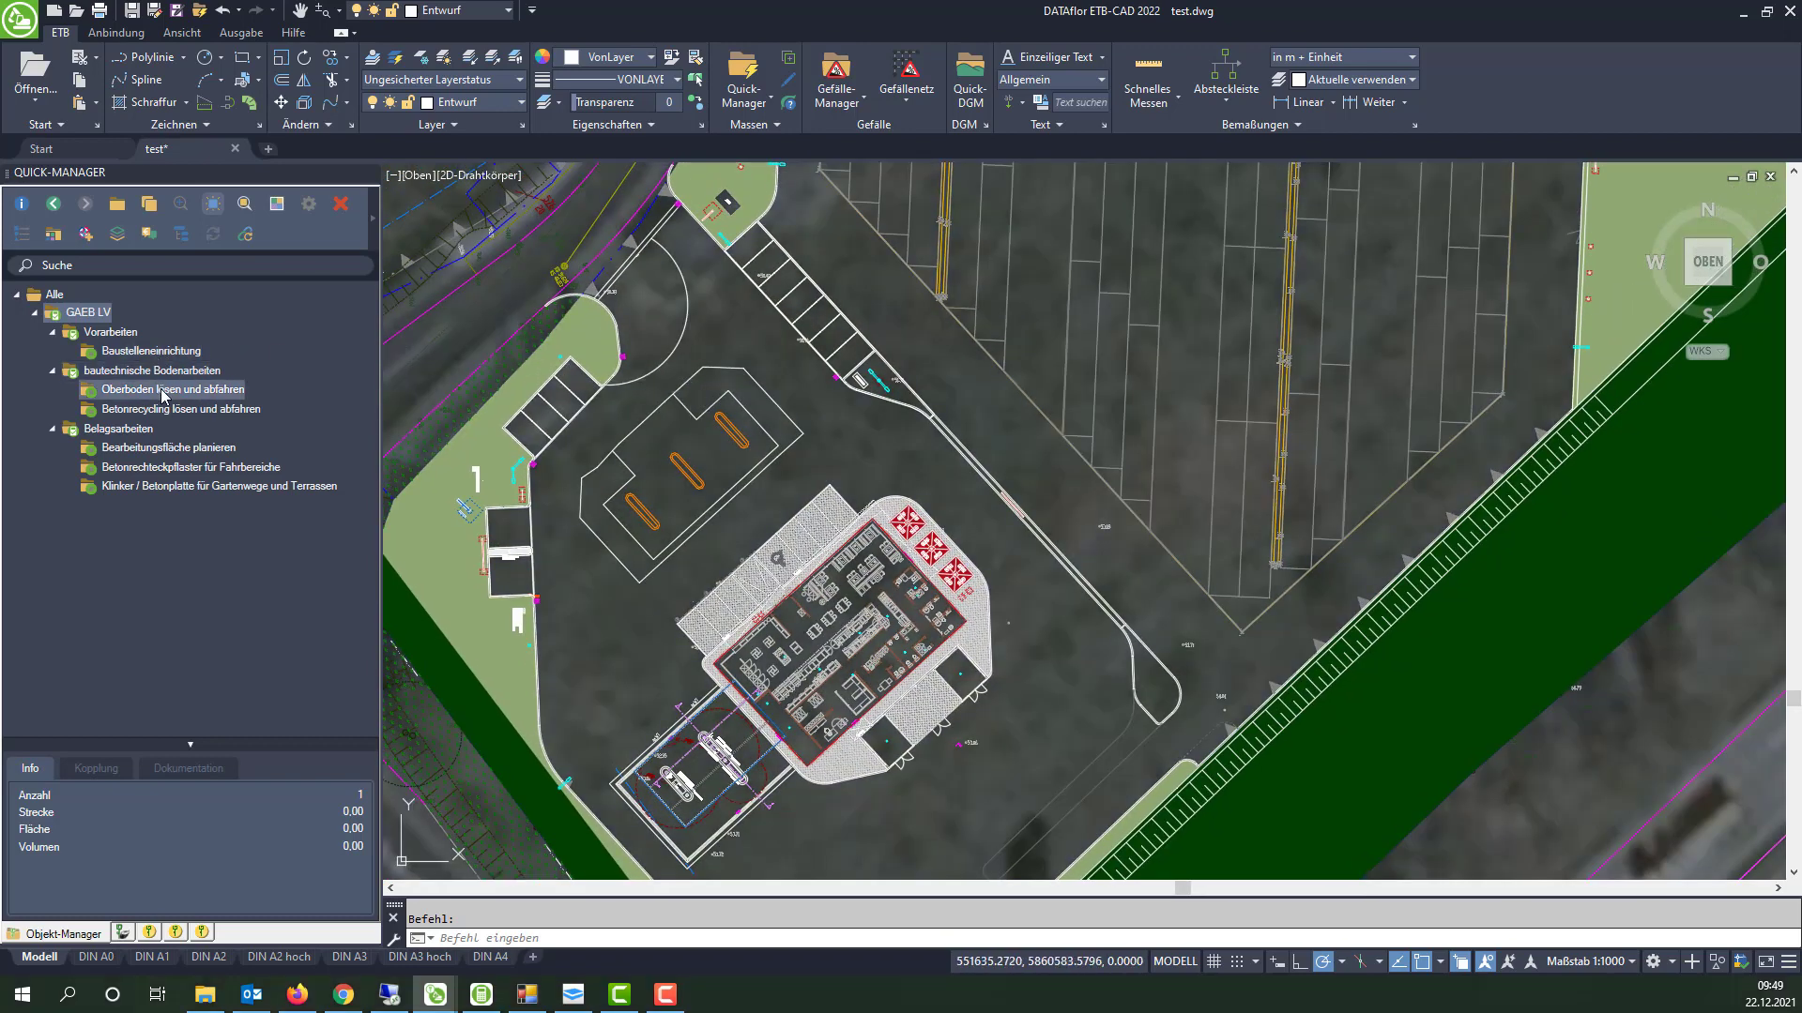
pyautogui.click(164, 395)
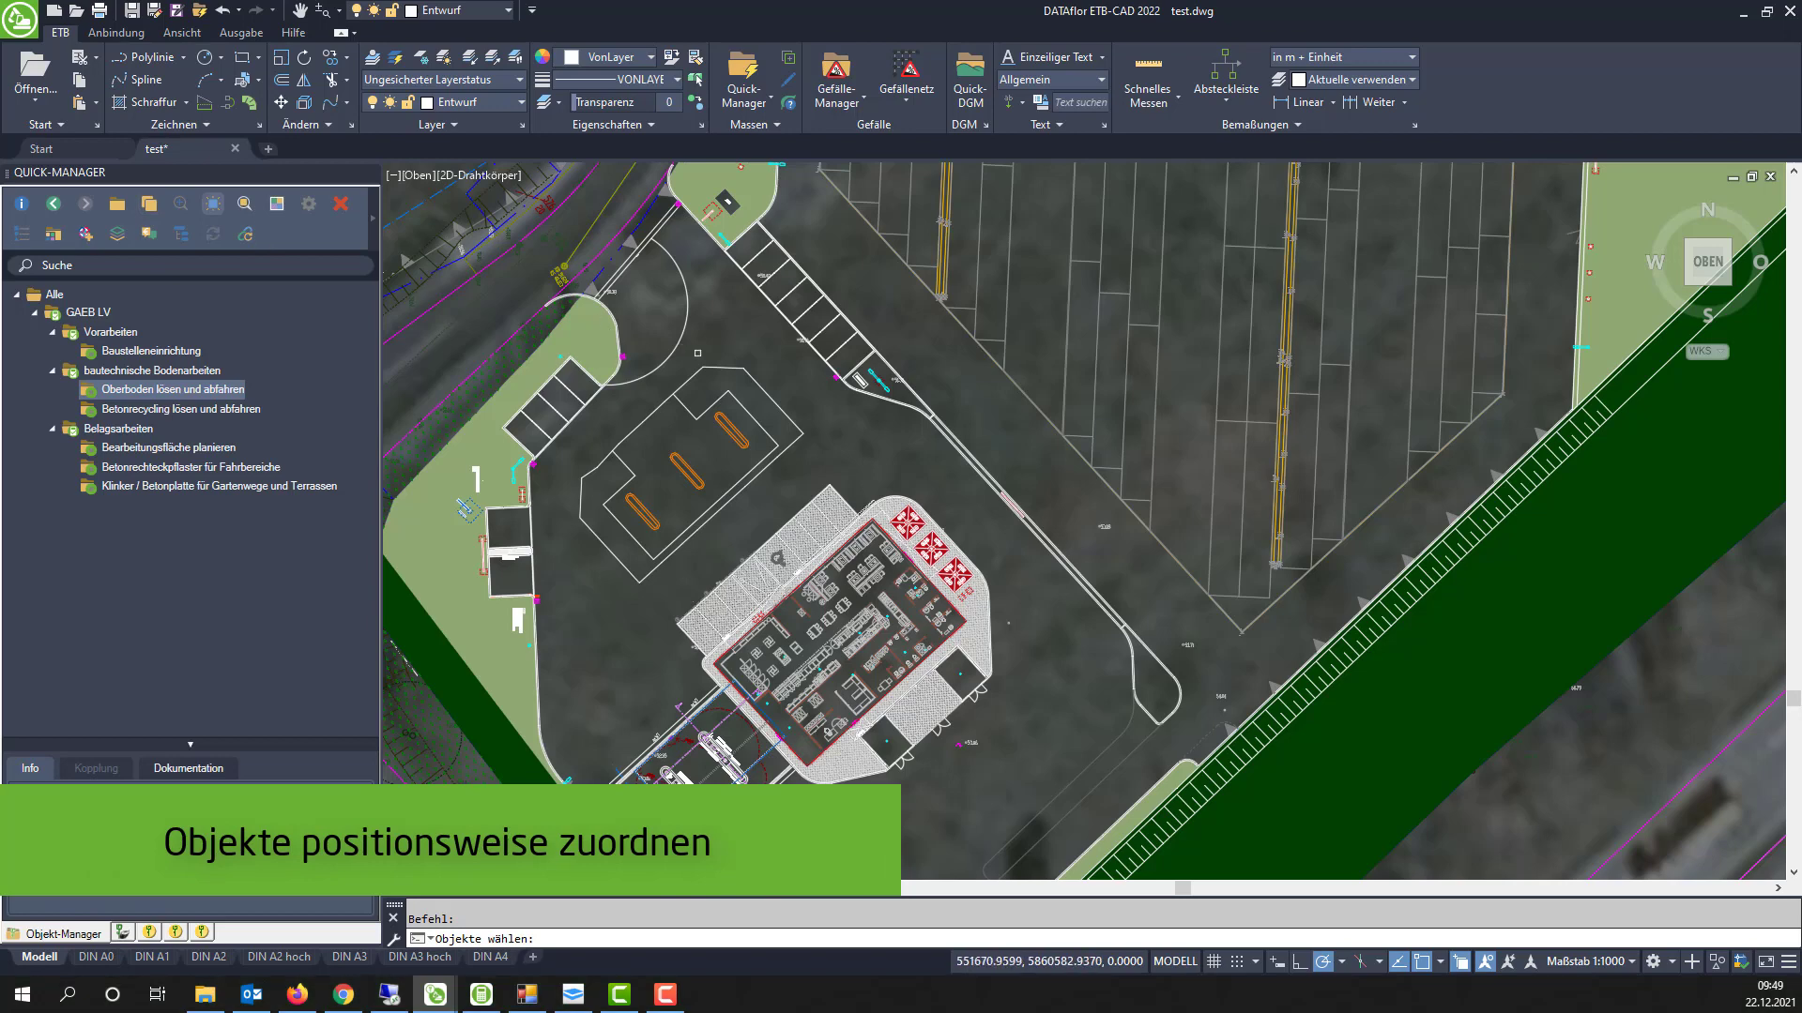
pyautogui.click(711, 368)
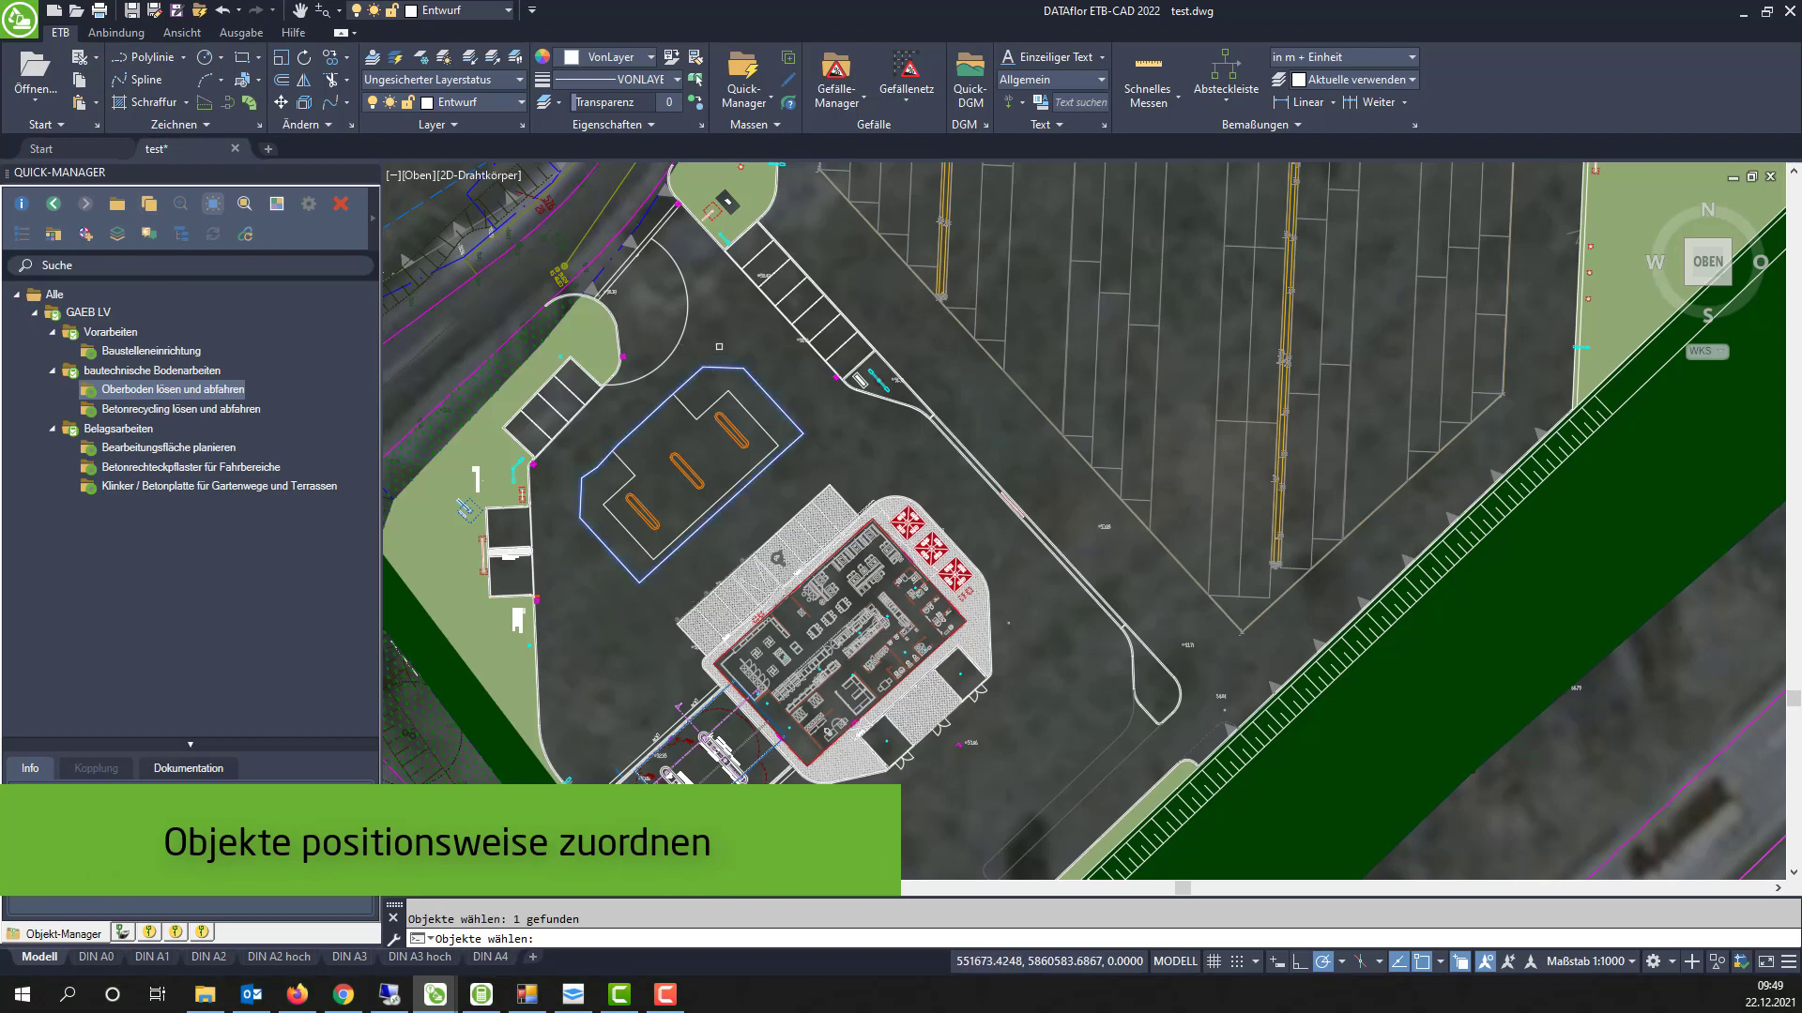
pyautogui.press('Return')
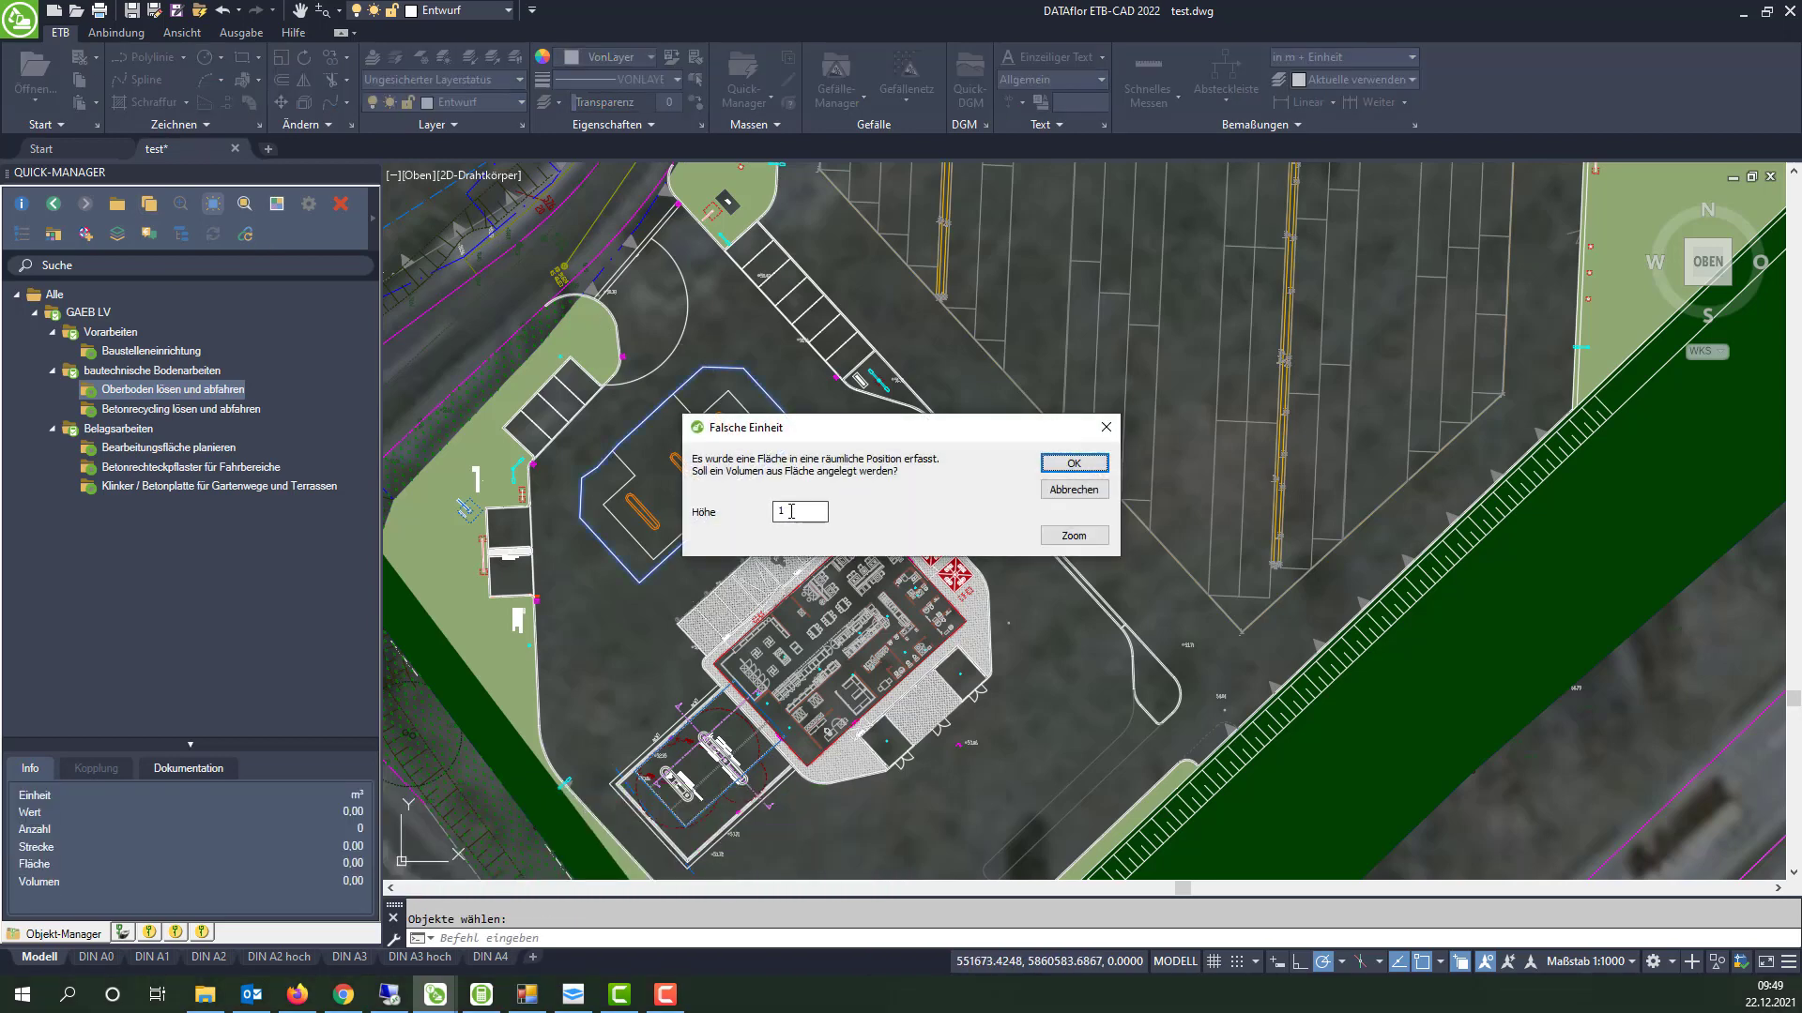
pyautogui.write('0.2')
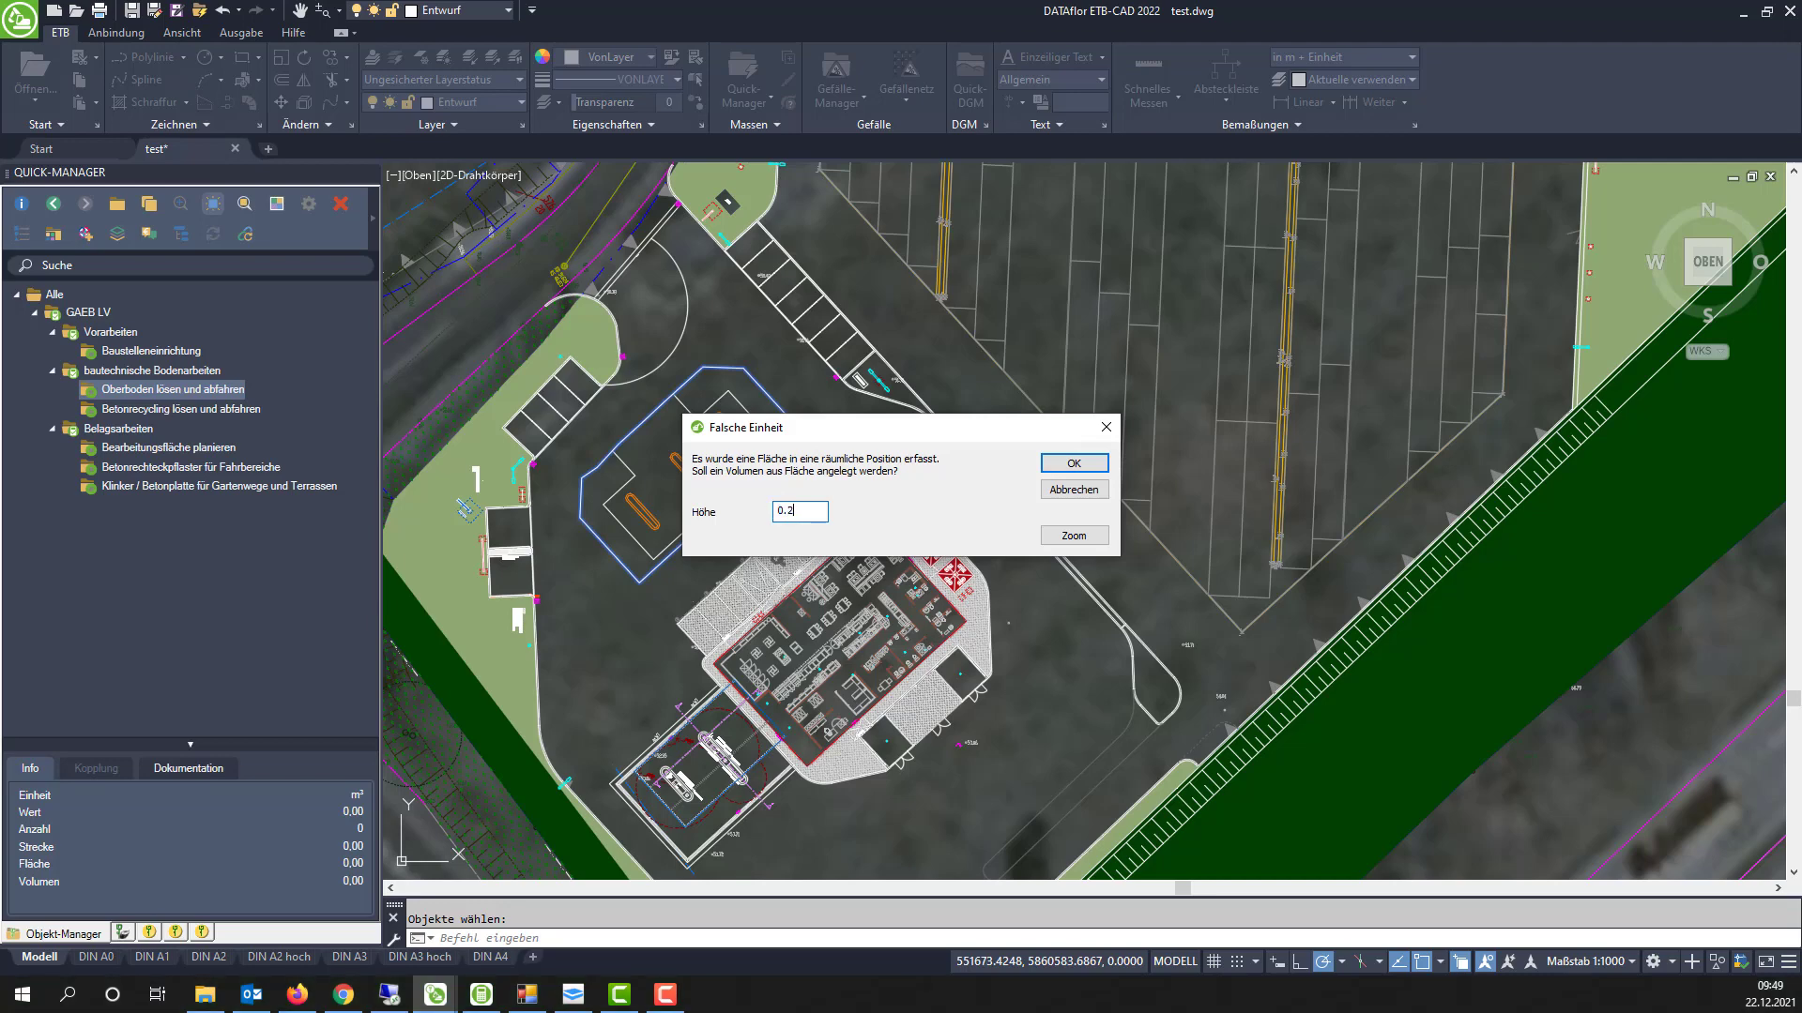
pyautogui.click(1073, 463)
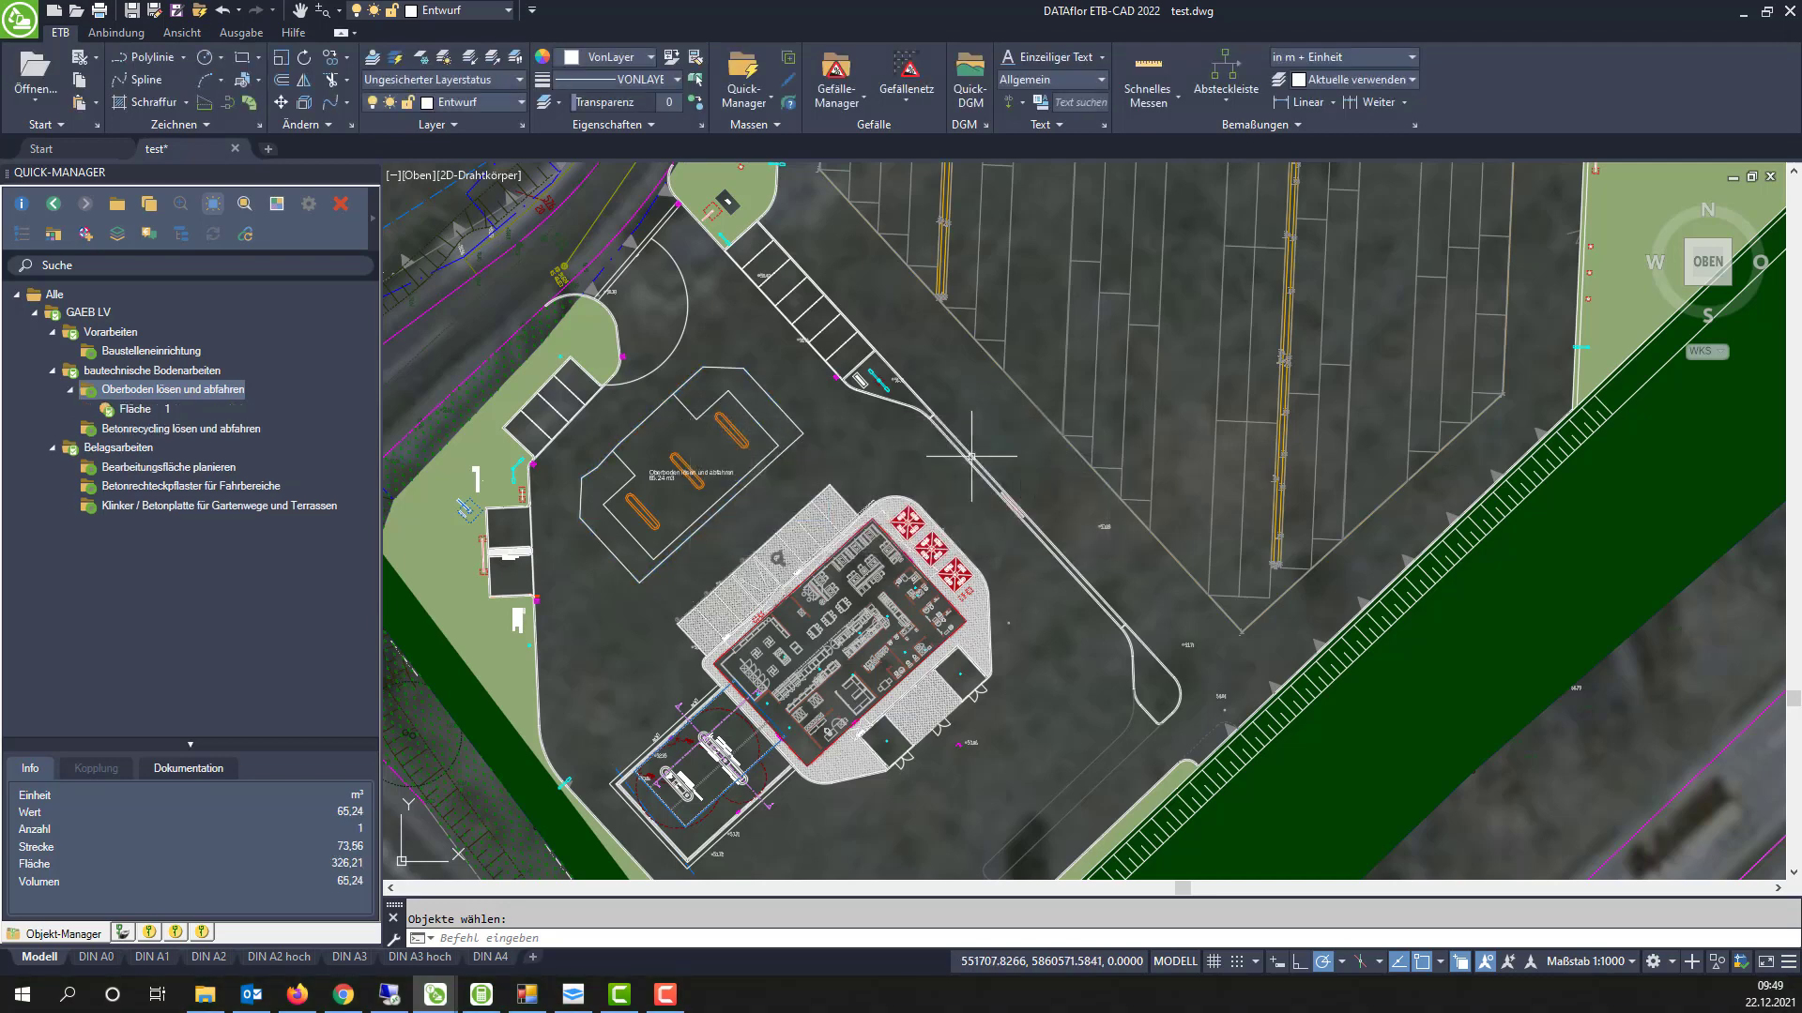
pyautogui.scroll(3, 668, 479)
pyautogui.scroll(4, 665, 479)
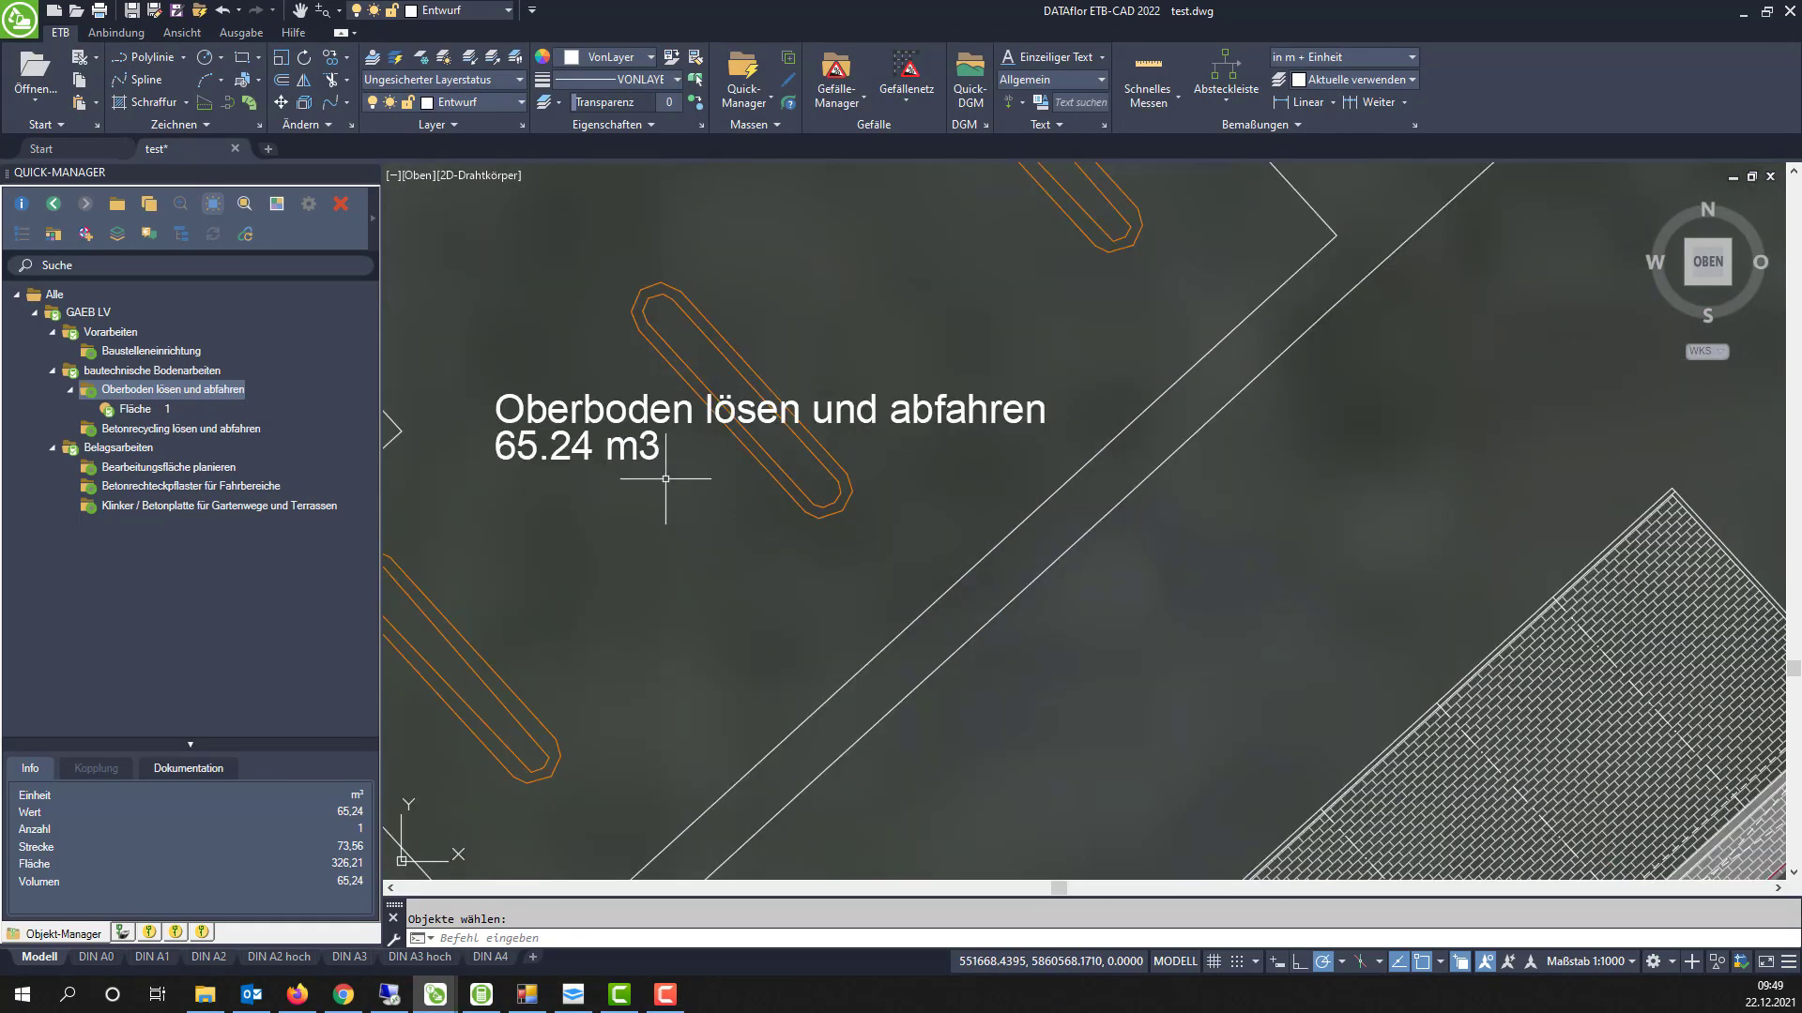
pyautogui.scroll(-7, 613, 462)
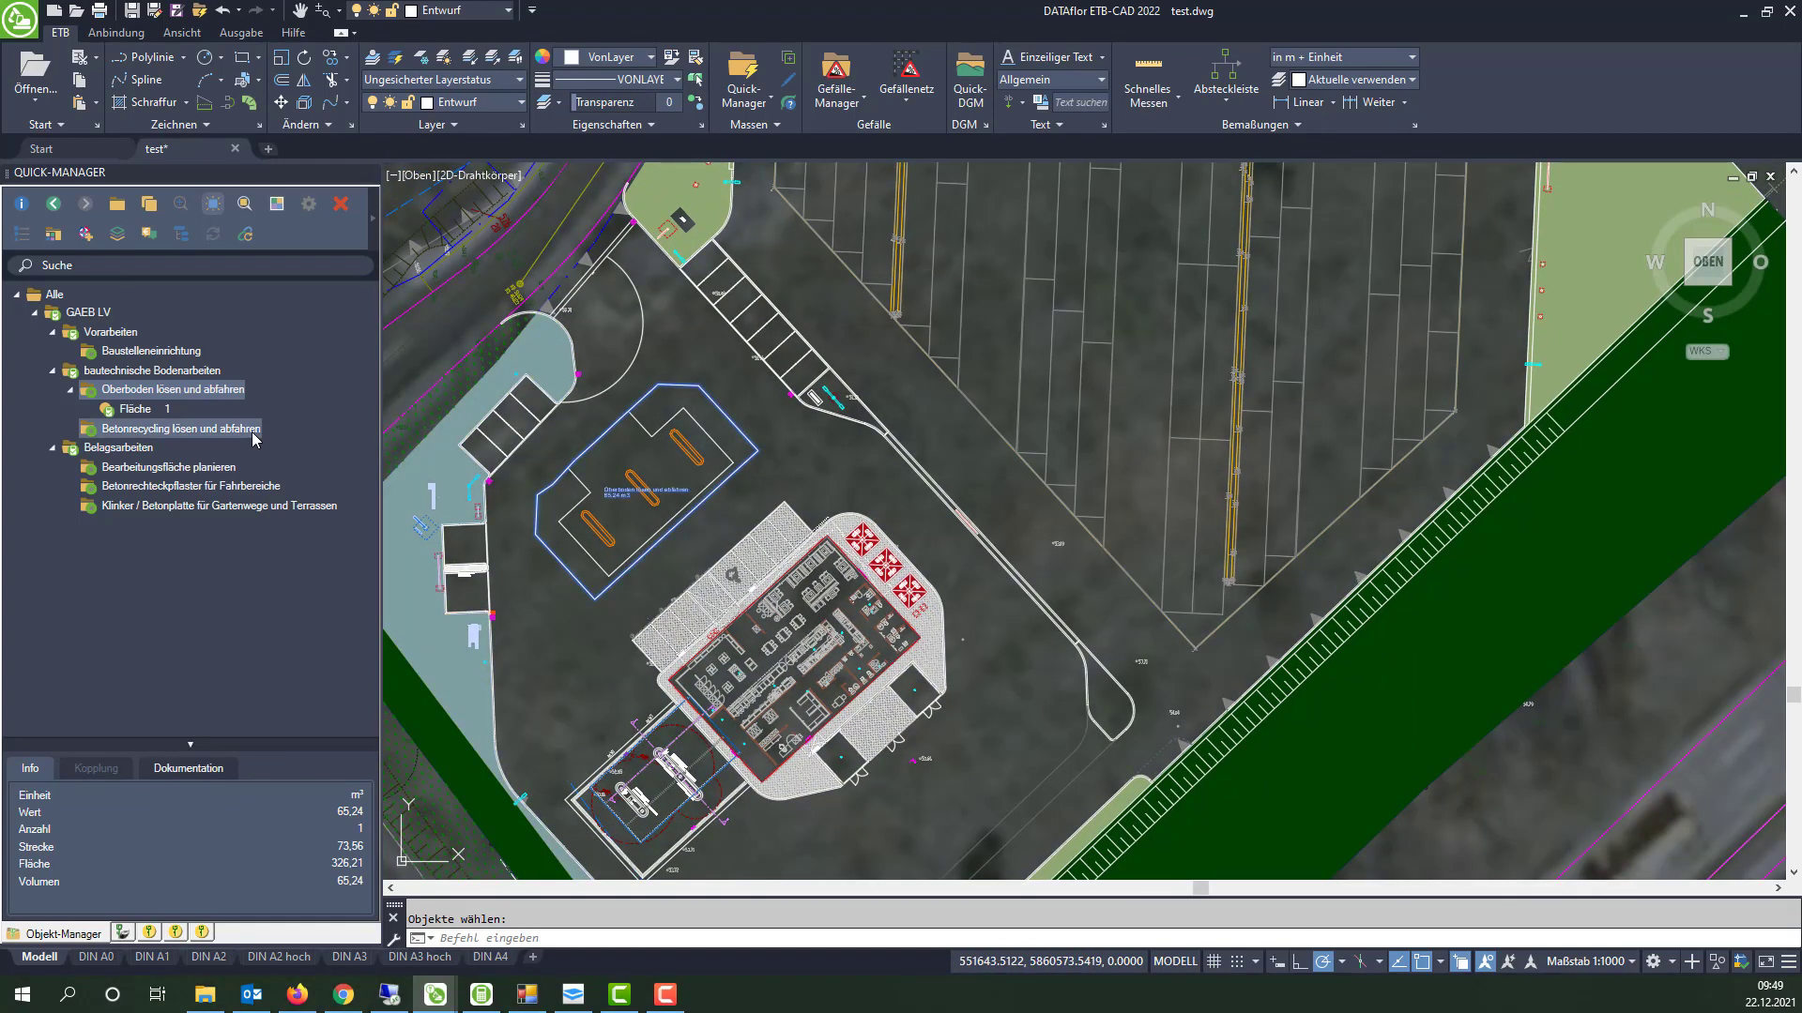
# Link the road-edge polyline beside the parking stalls to Betonrecycling lösen und abfahren as 132.46 m².
pyautogui.click(251, 430)
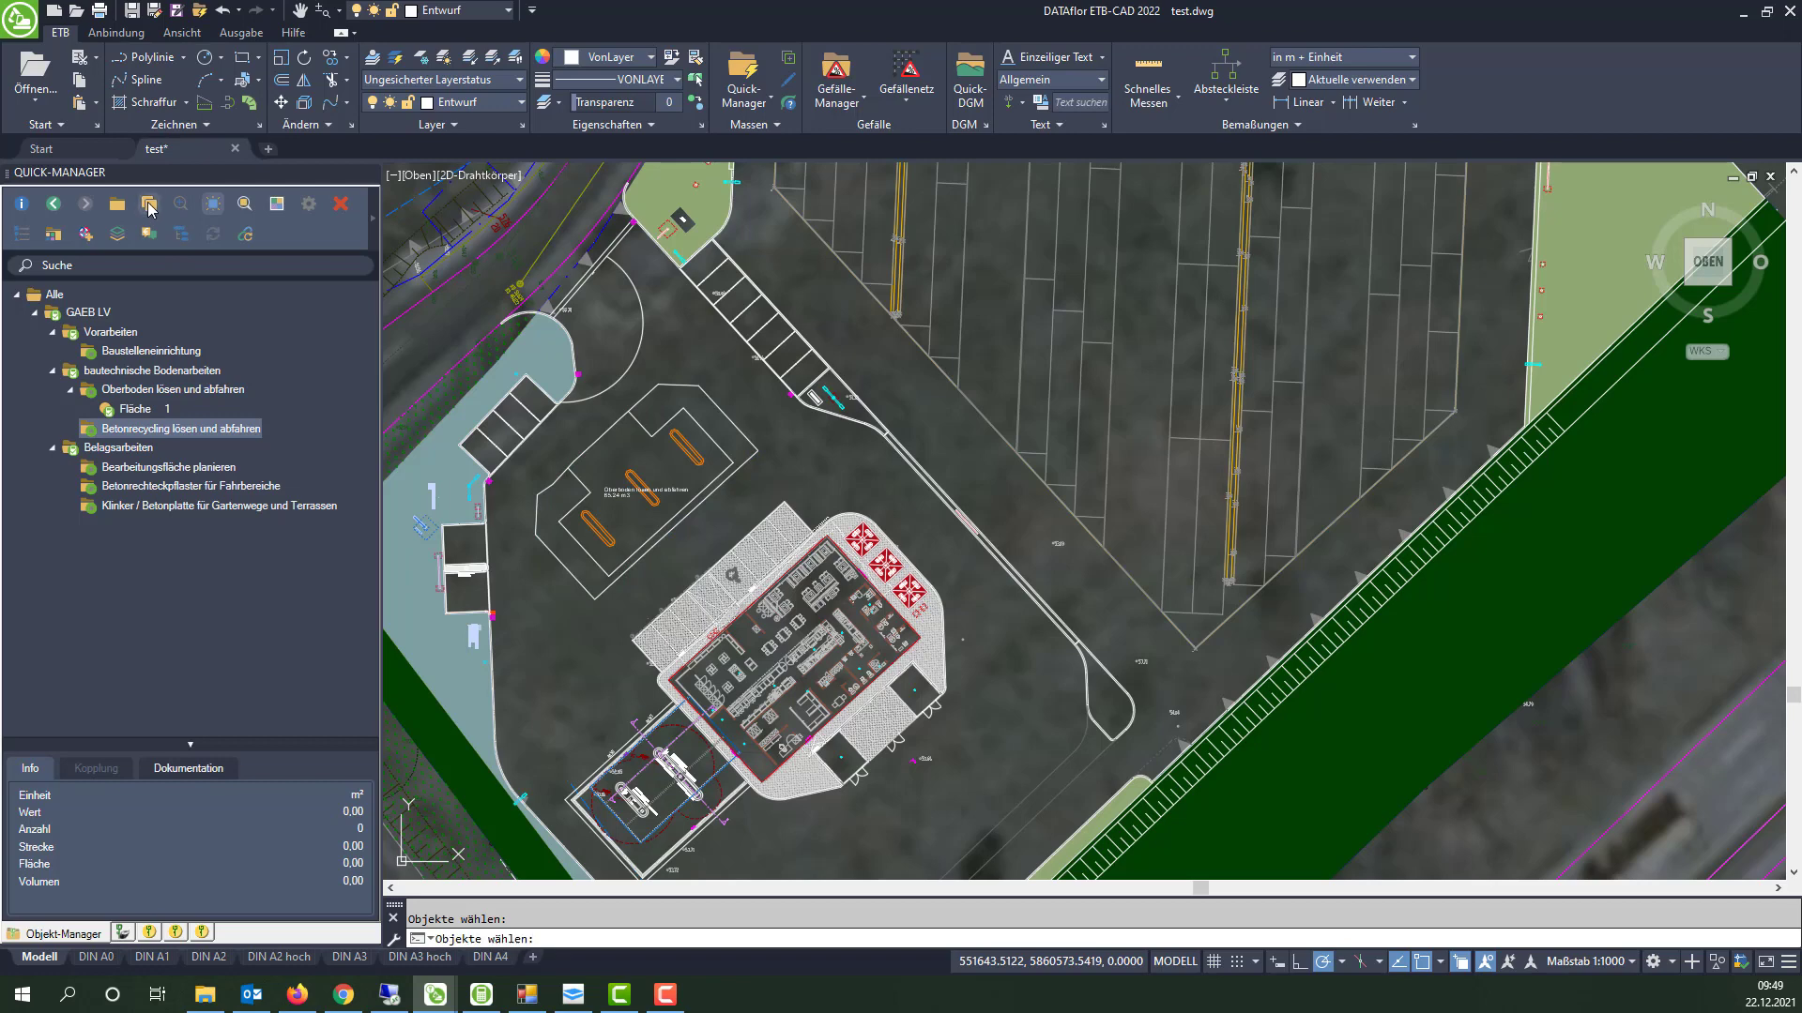
pyautogui.scroll(5, 683, 335)
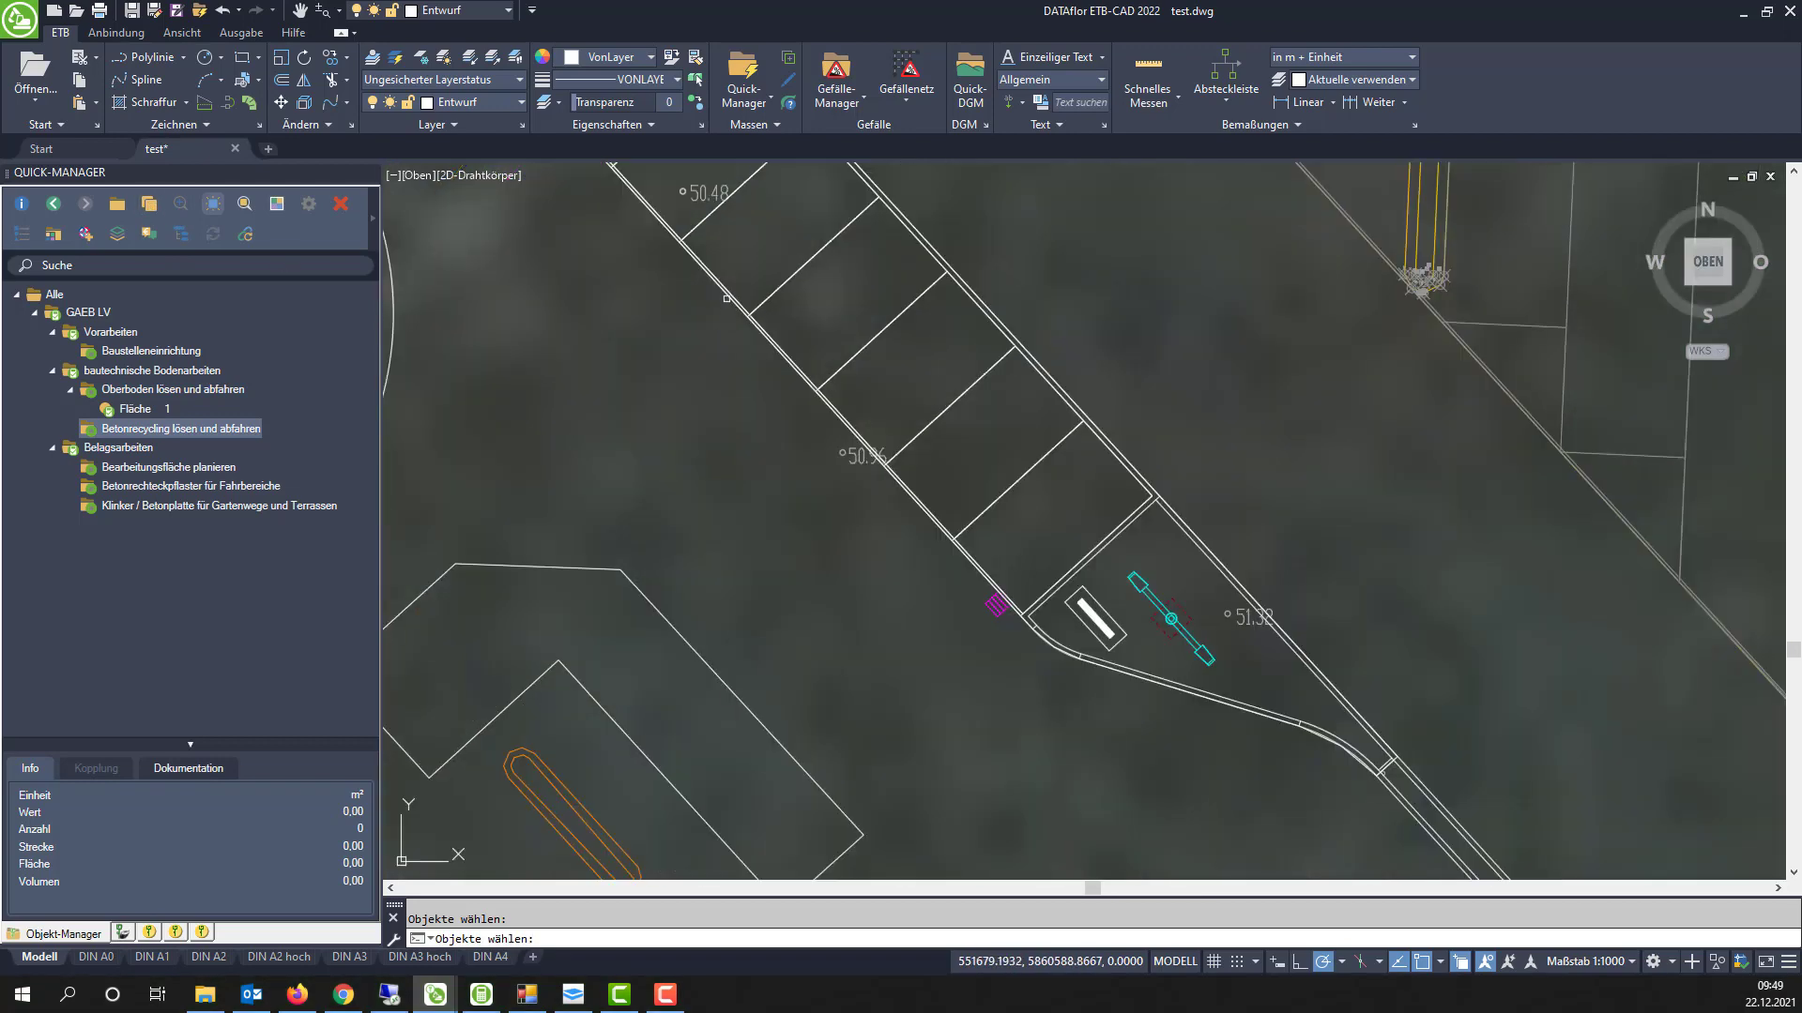
pyautogui.click(726, 298)
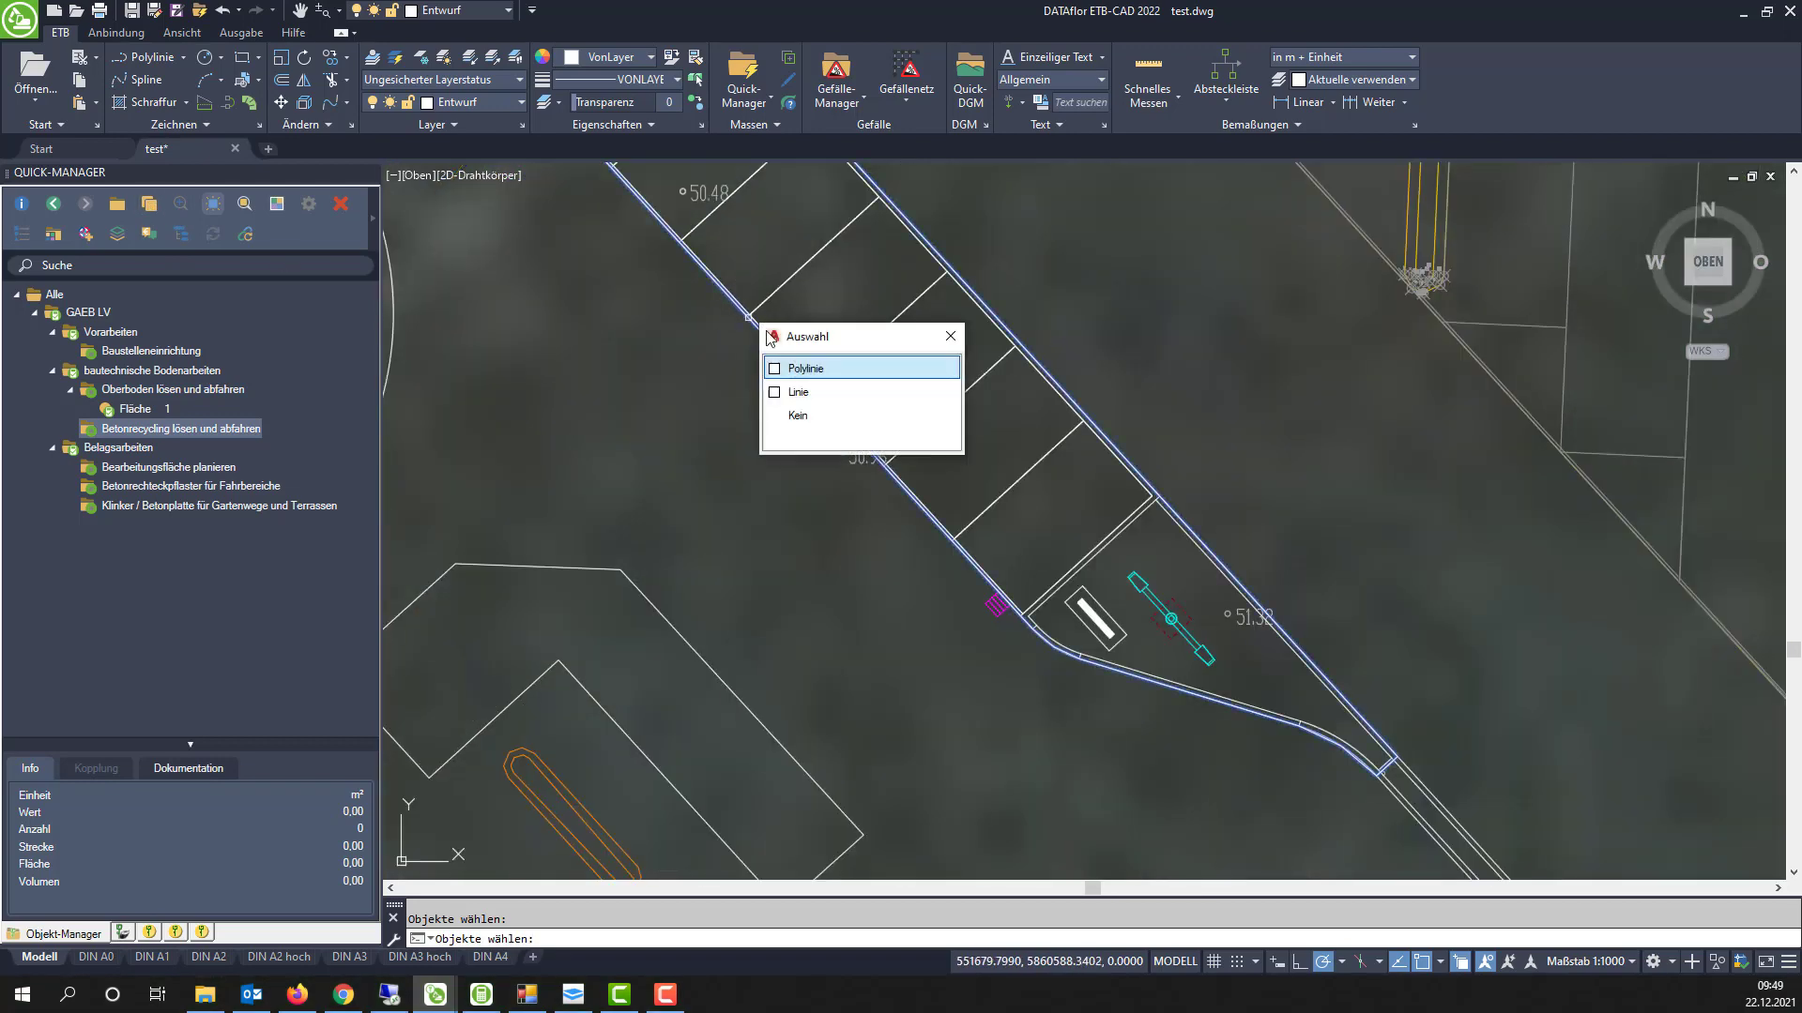
pyautogui.click(830, 374)
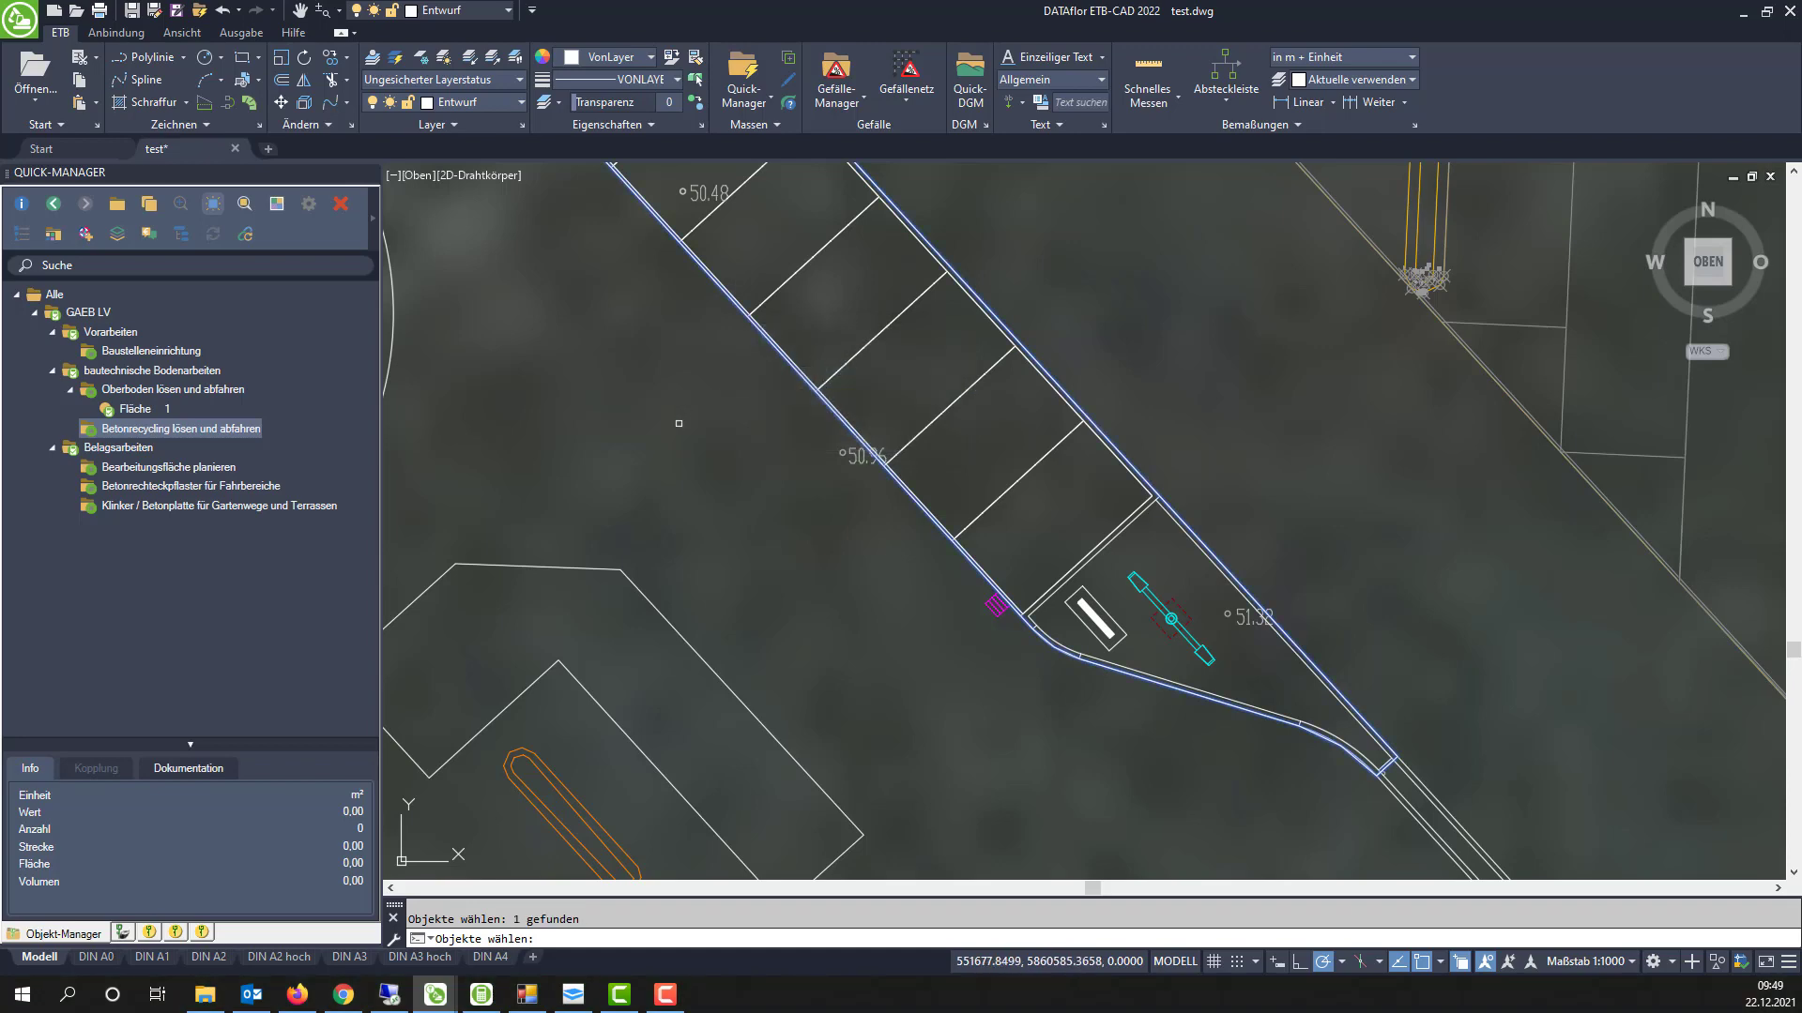
# Pan and zoom the site plan onto the two paved rectangles west of the building.
pyautogui.scroll(6, 802, 402)
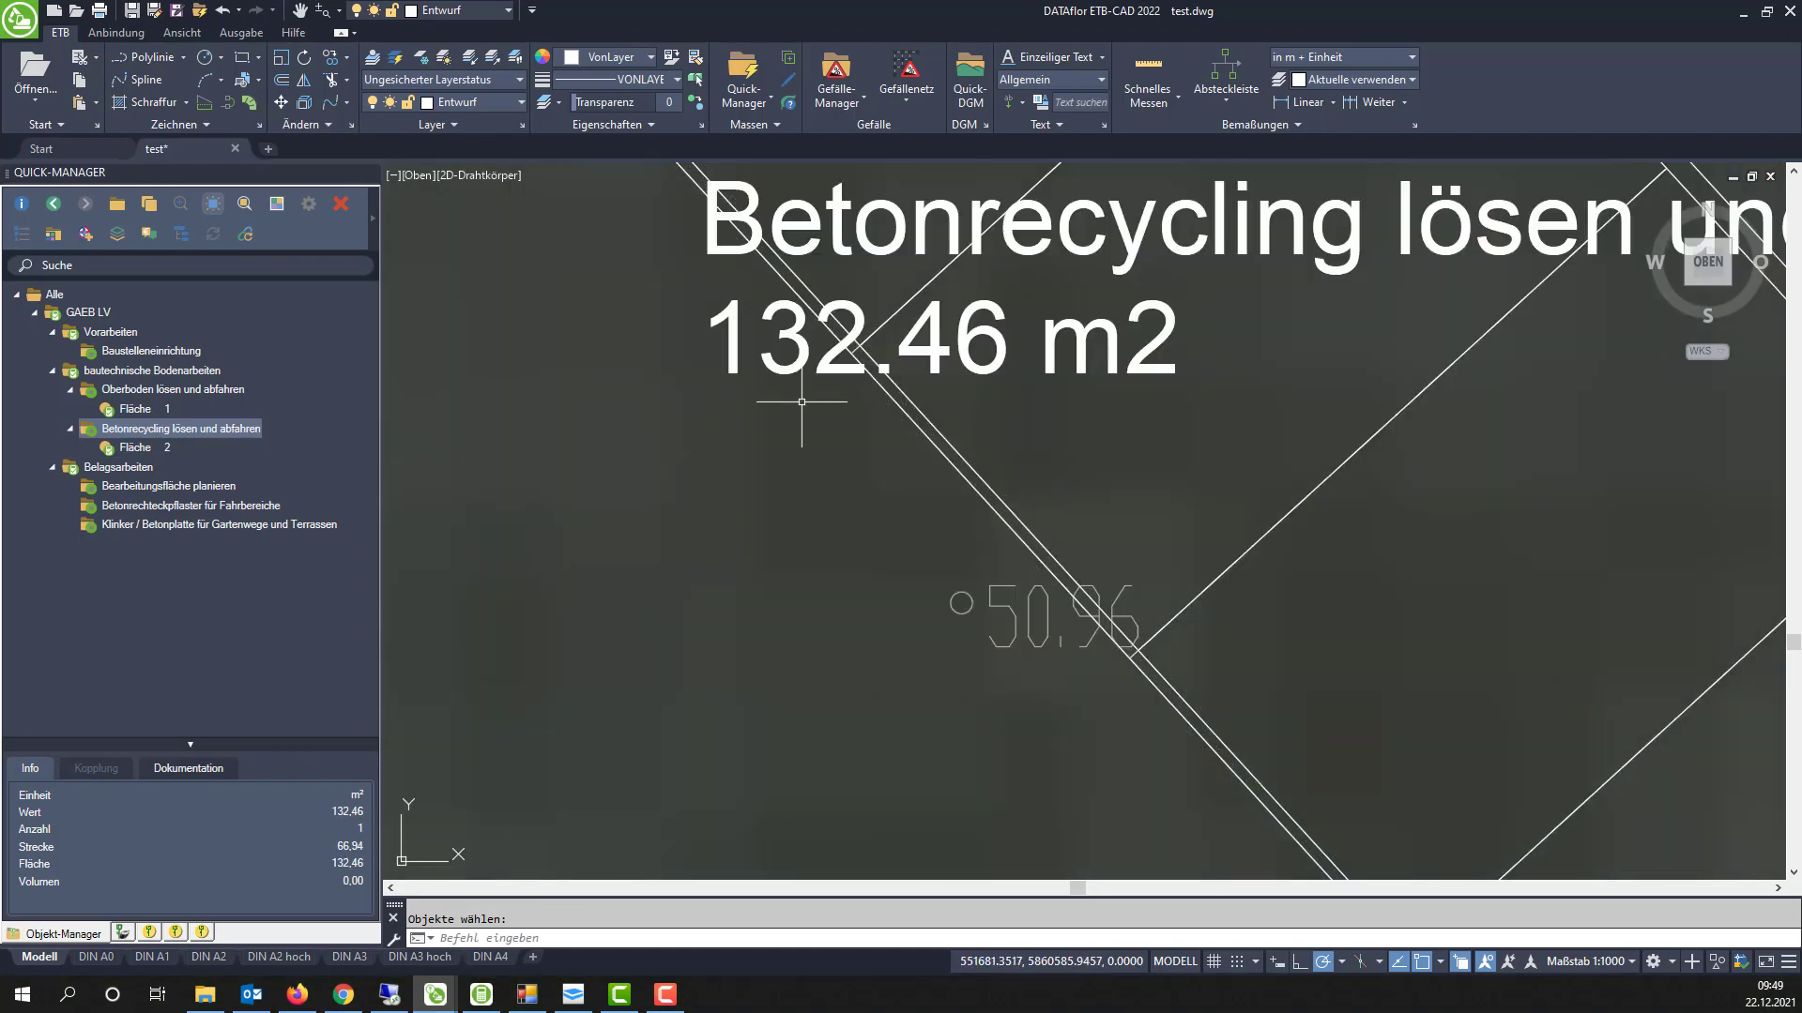
pyautogui.scroll(-6, 801, 401)
pyautogui.scroll(-6, 801, 402)
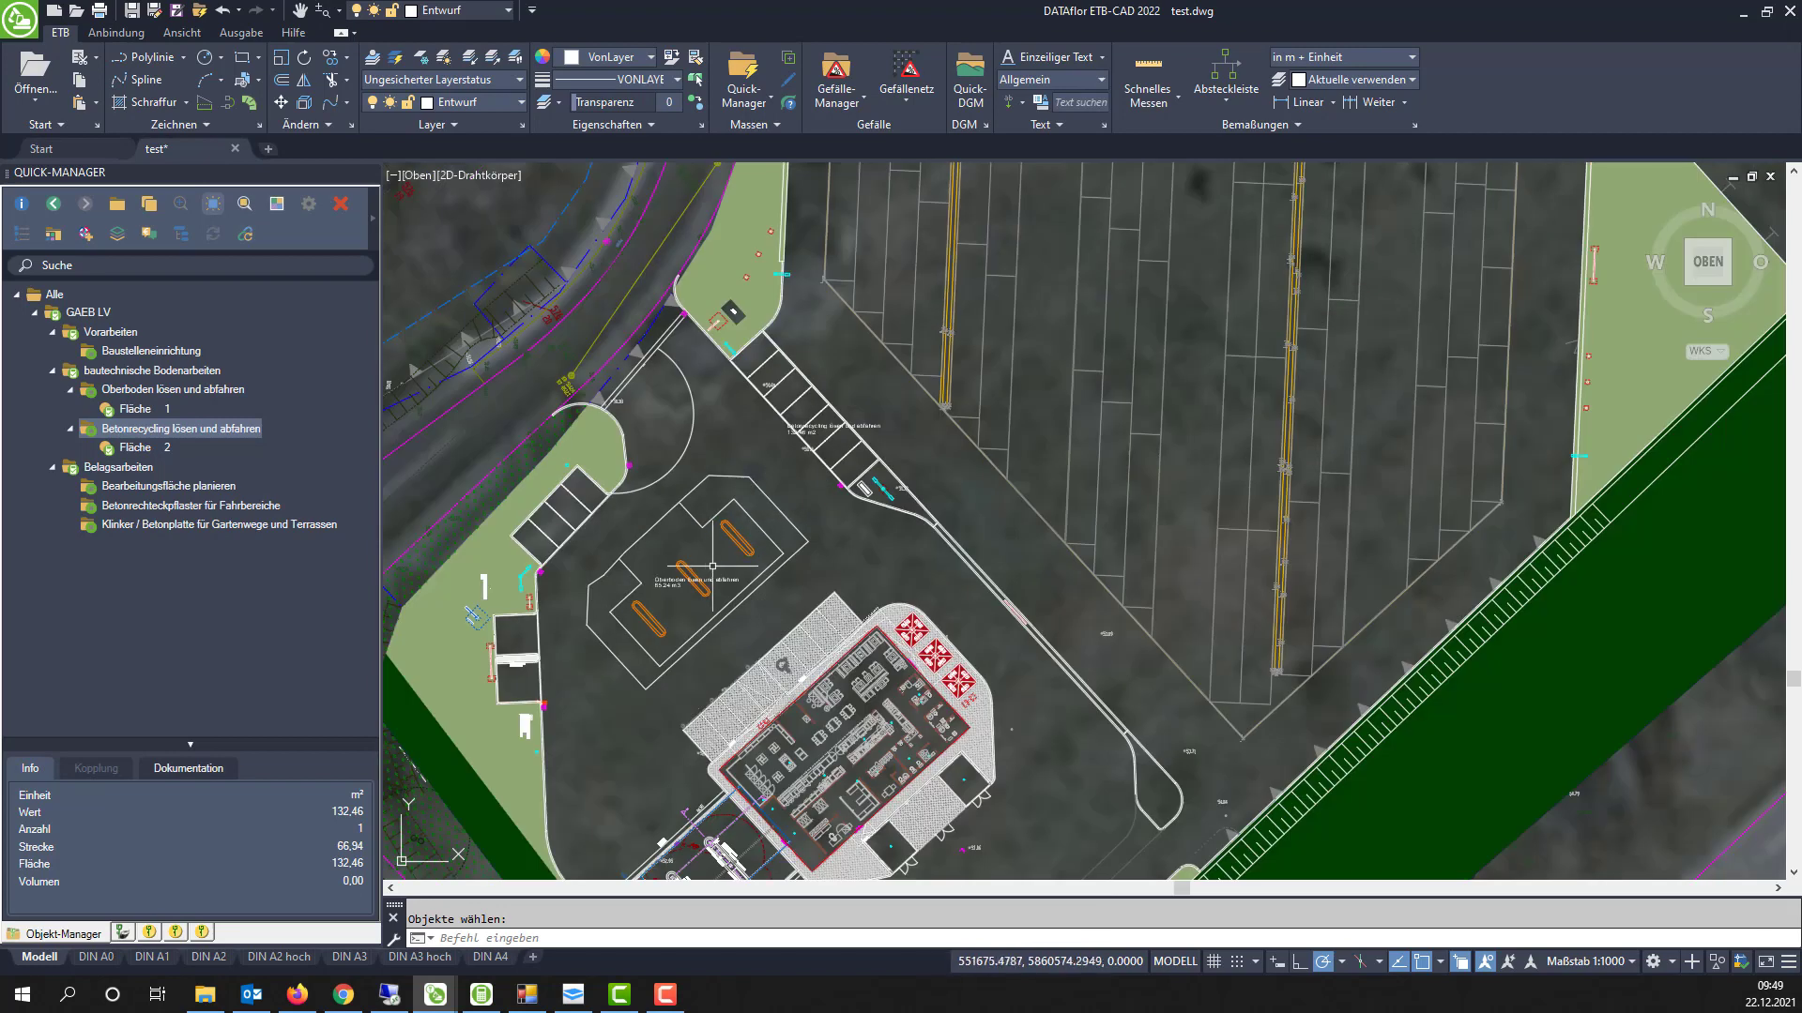
pyautogui.moveTo(713, 565); pyautogui.dragTo(845, 375, button='middle')
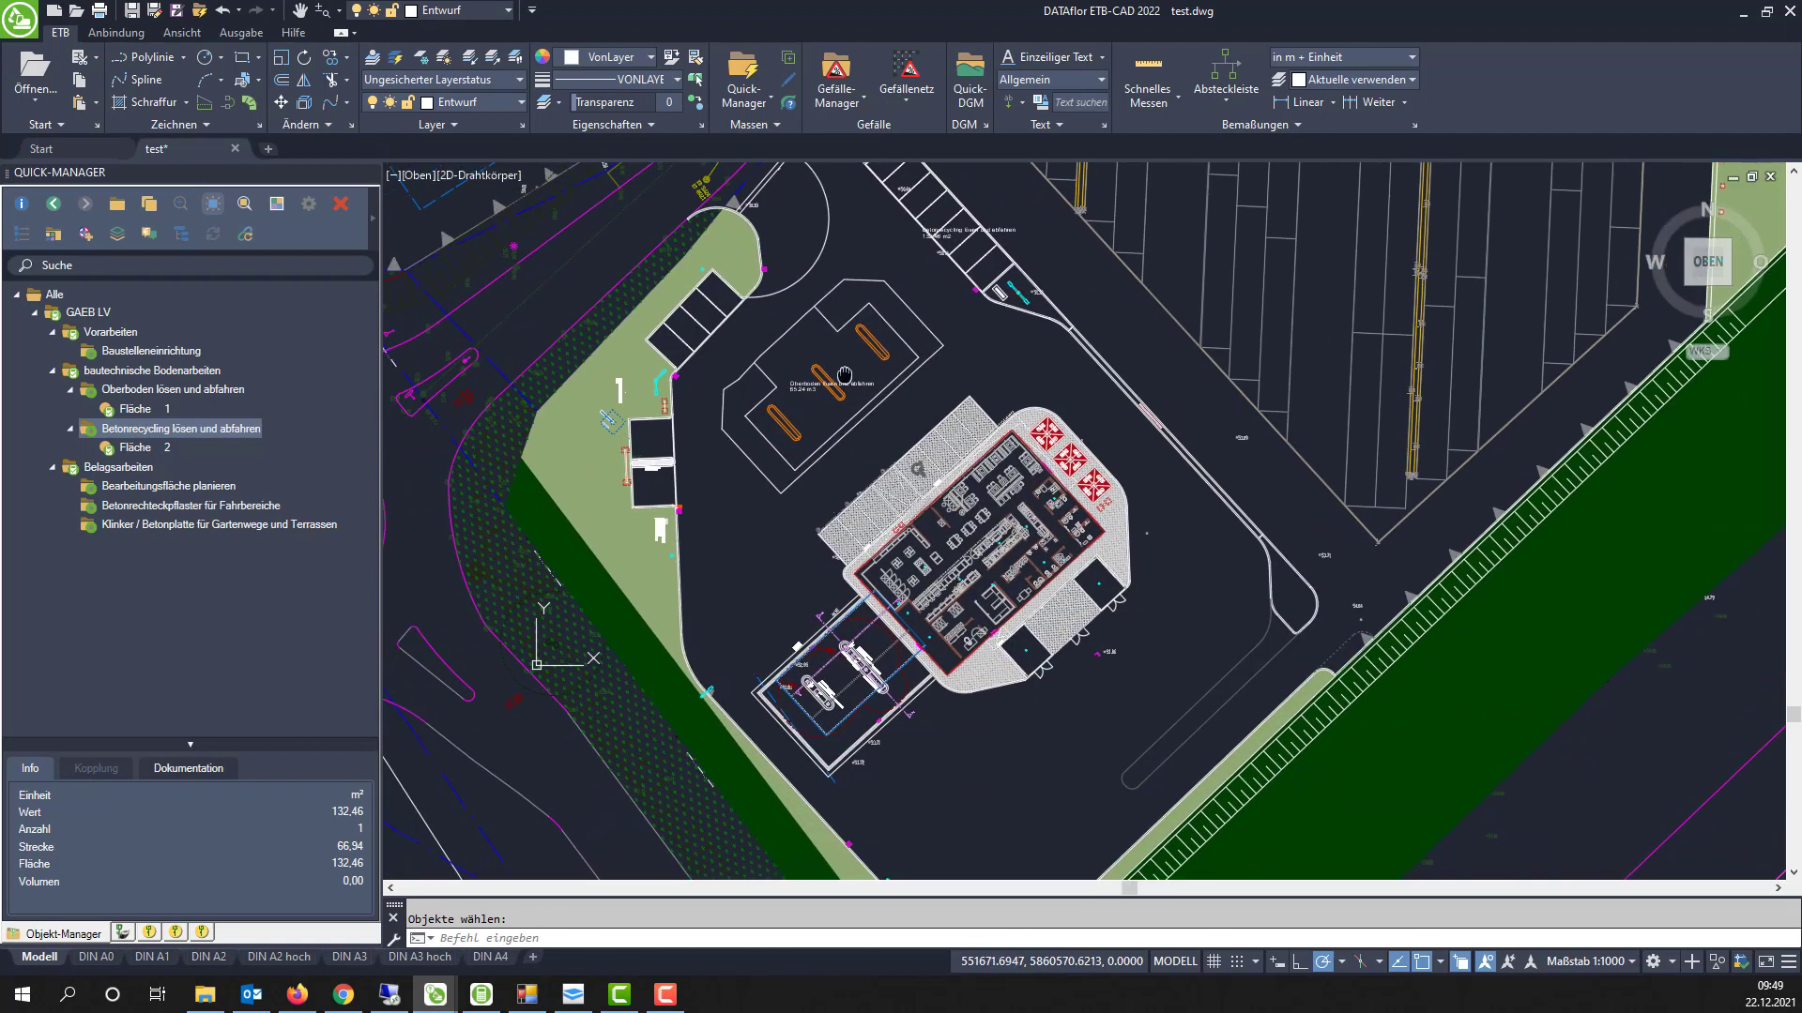
pyautogui.scroll(6, 663, 441)
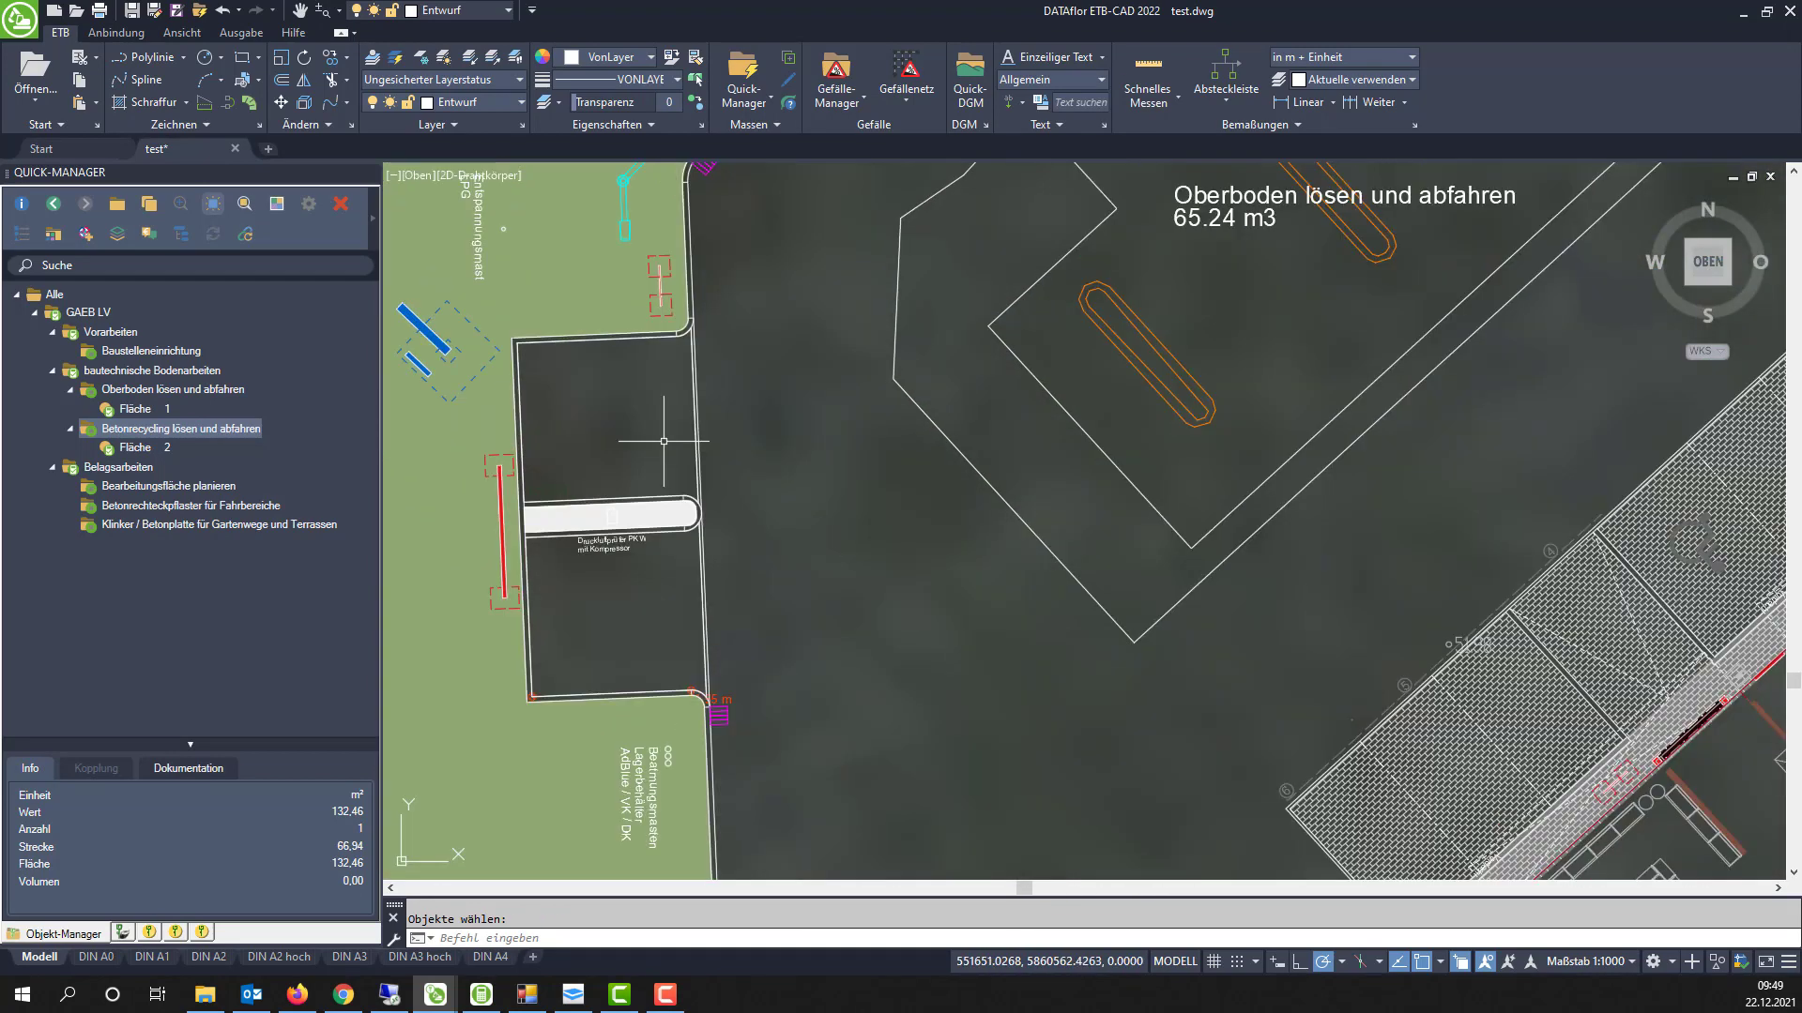
pyautogui.moveTo(664, 441); pyautogui.dragTo(623, 490, button='middle')
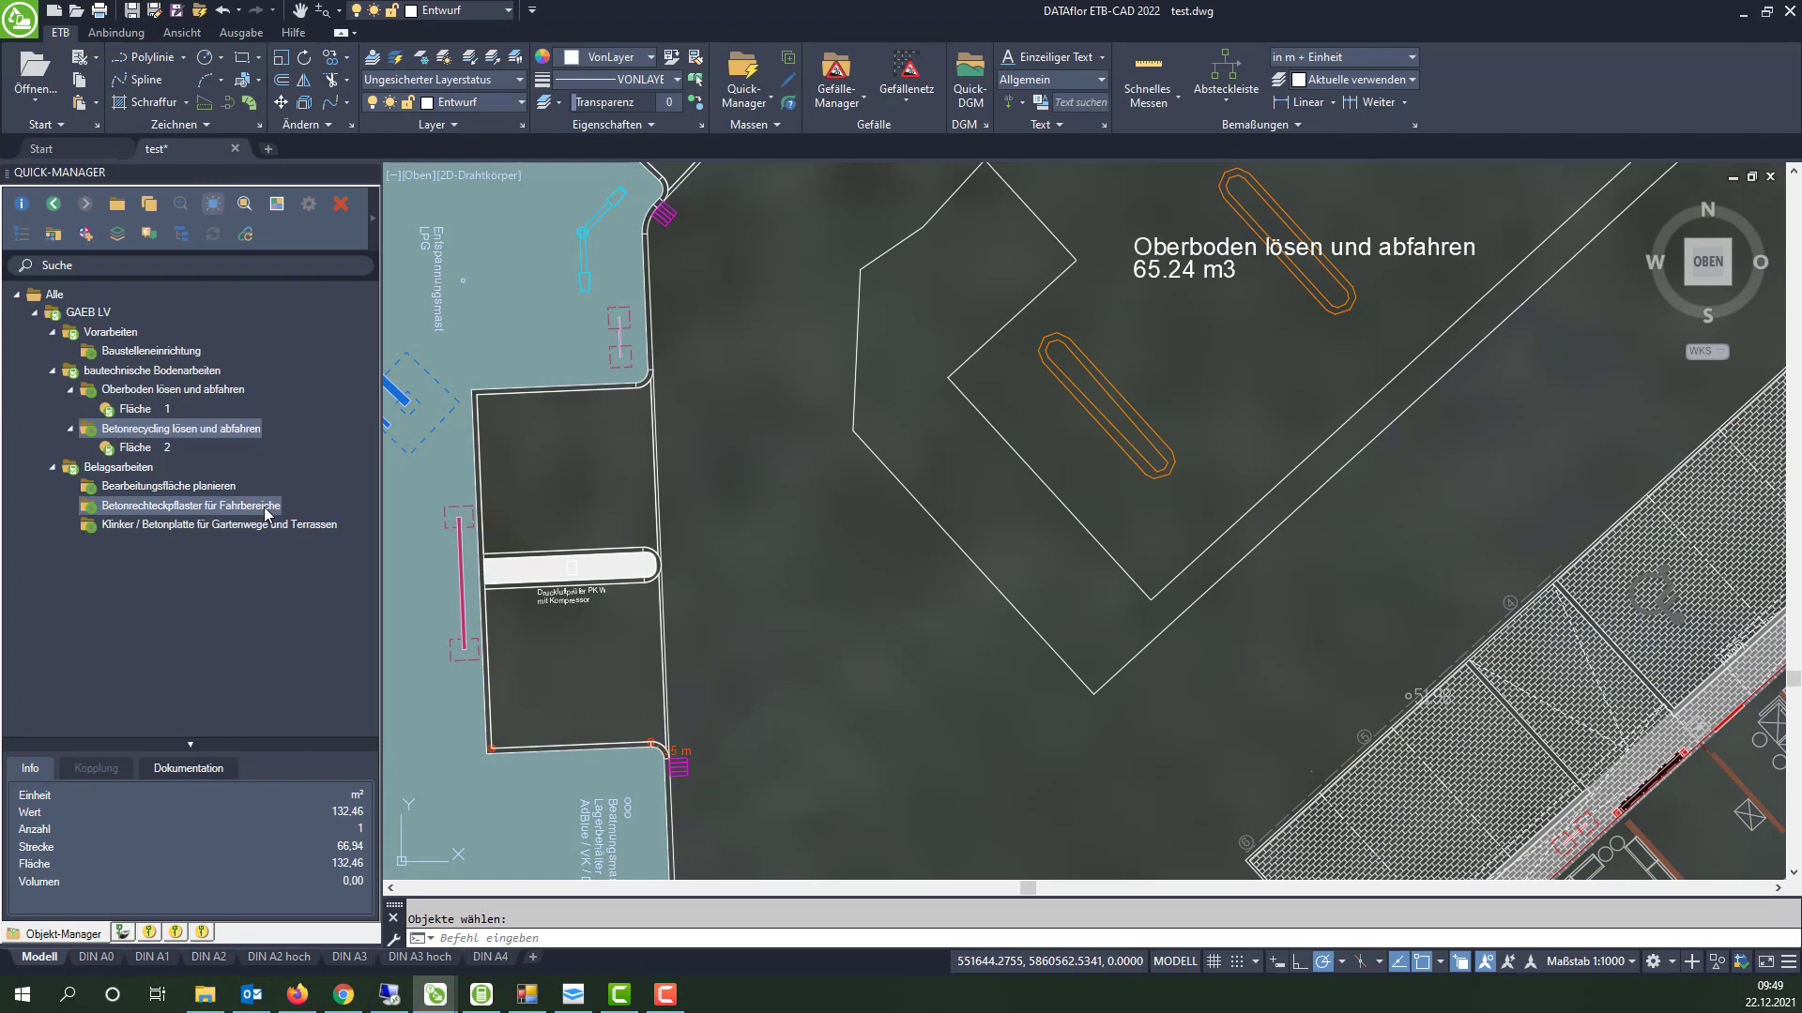
# Assign both rectangle polylines to Betonrechteckpflaster für Fahrbereiche, grouped by layer, giving 22.20 m² each.
pyautogui.click(269, 514)
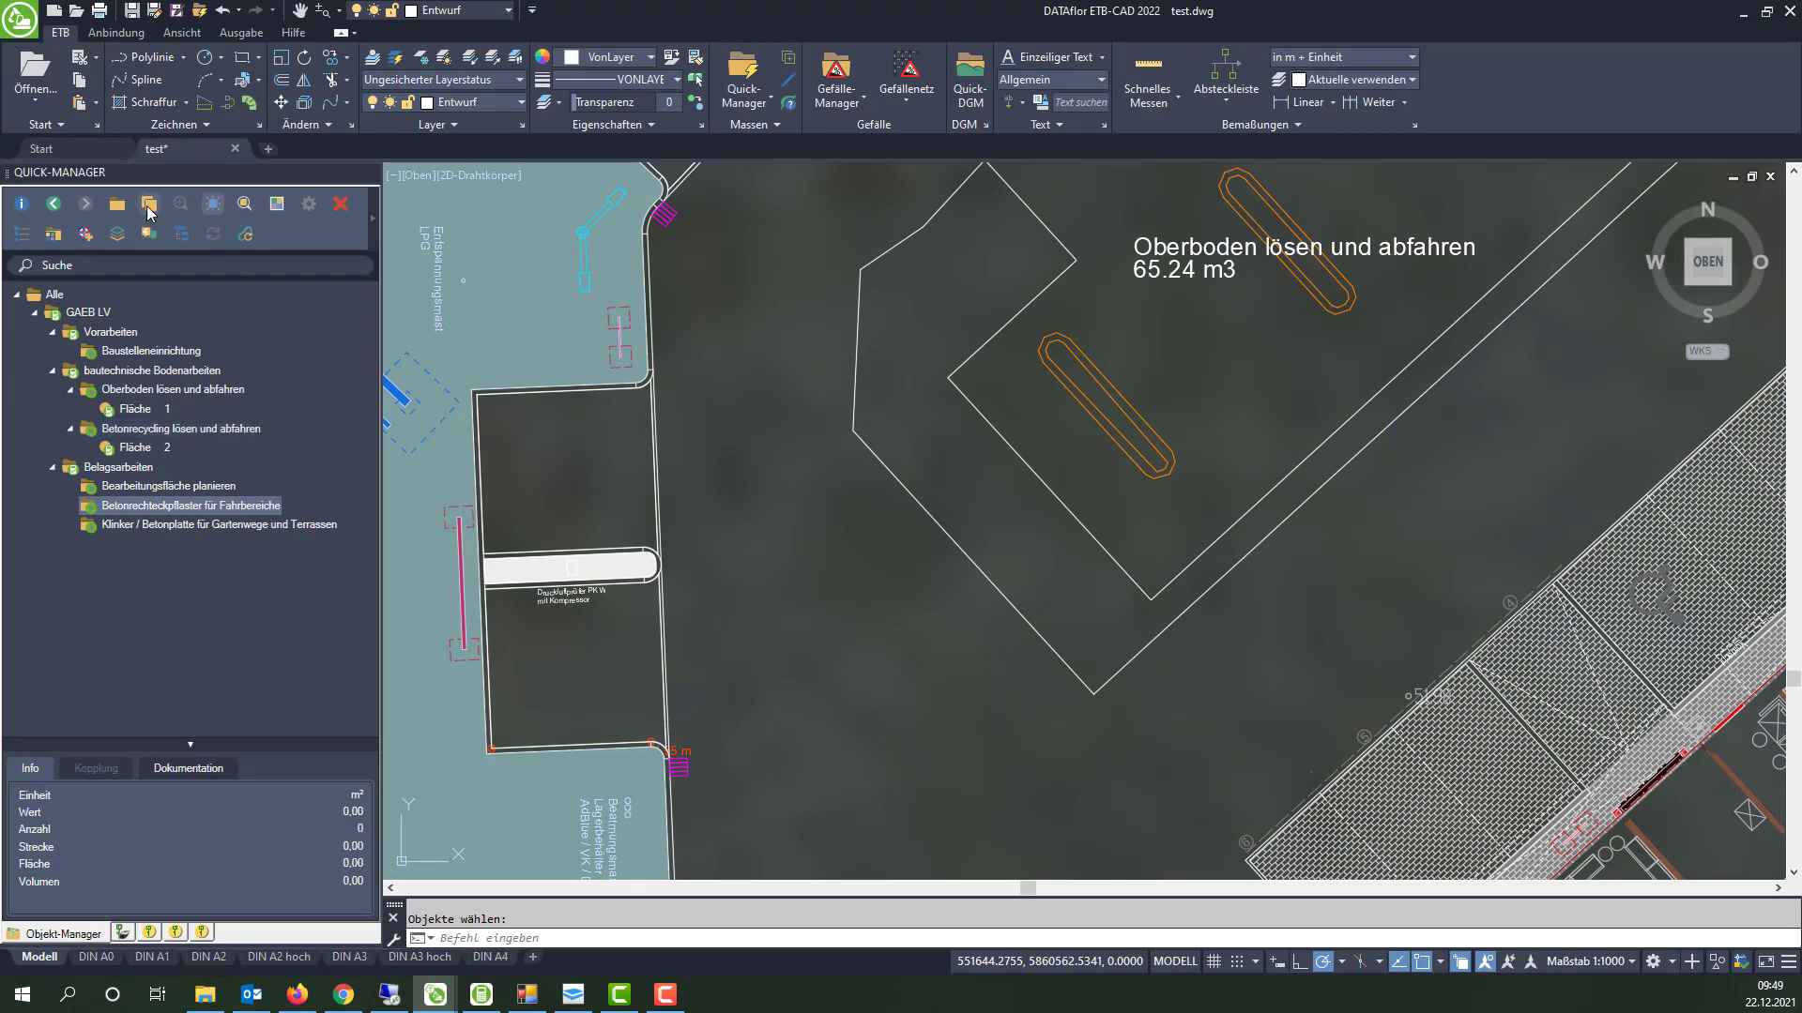
pyautogui.click(149, 208)
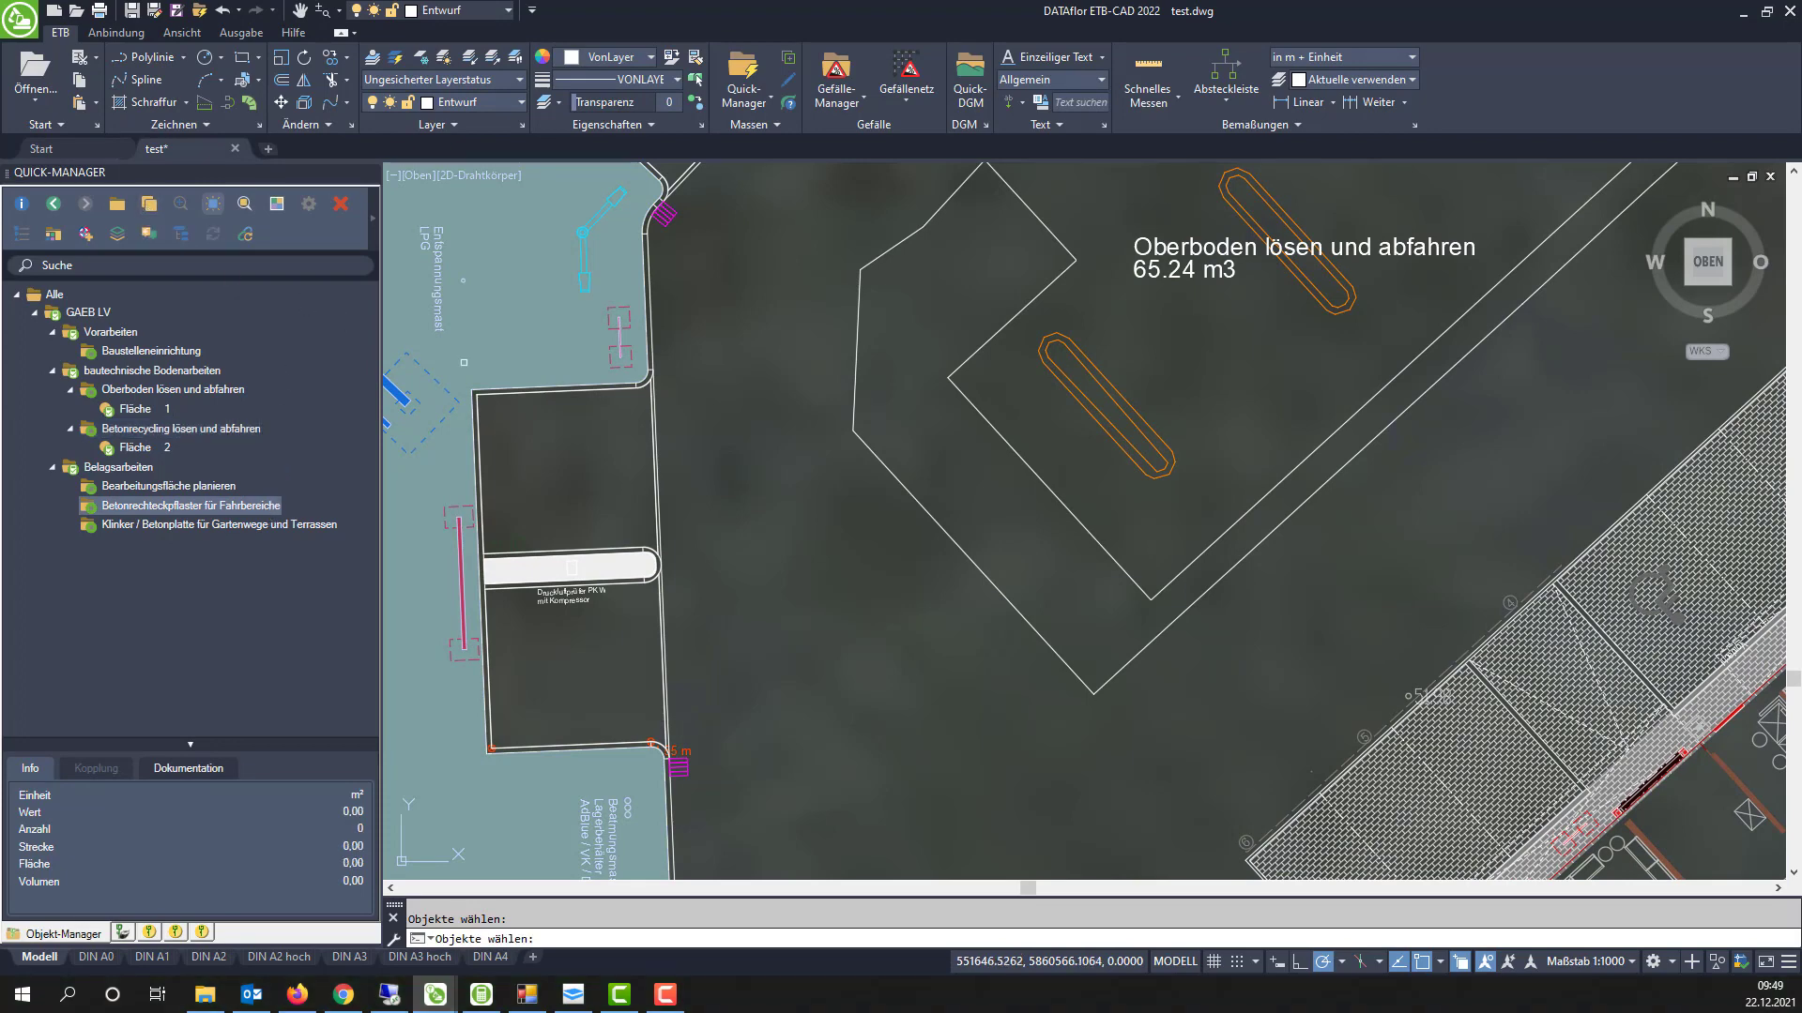
pyautogui.click(545, 380)
pyautogui.click(619, 465)
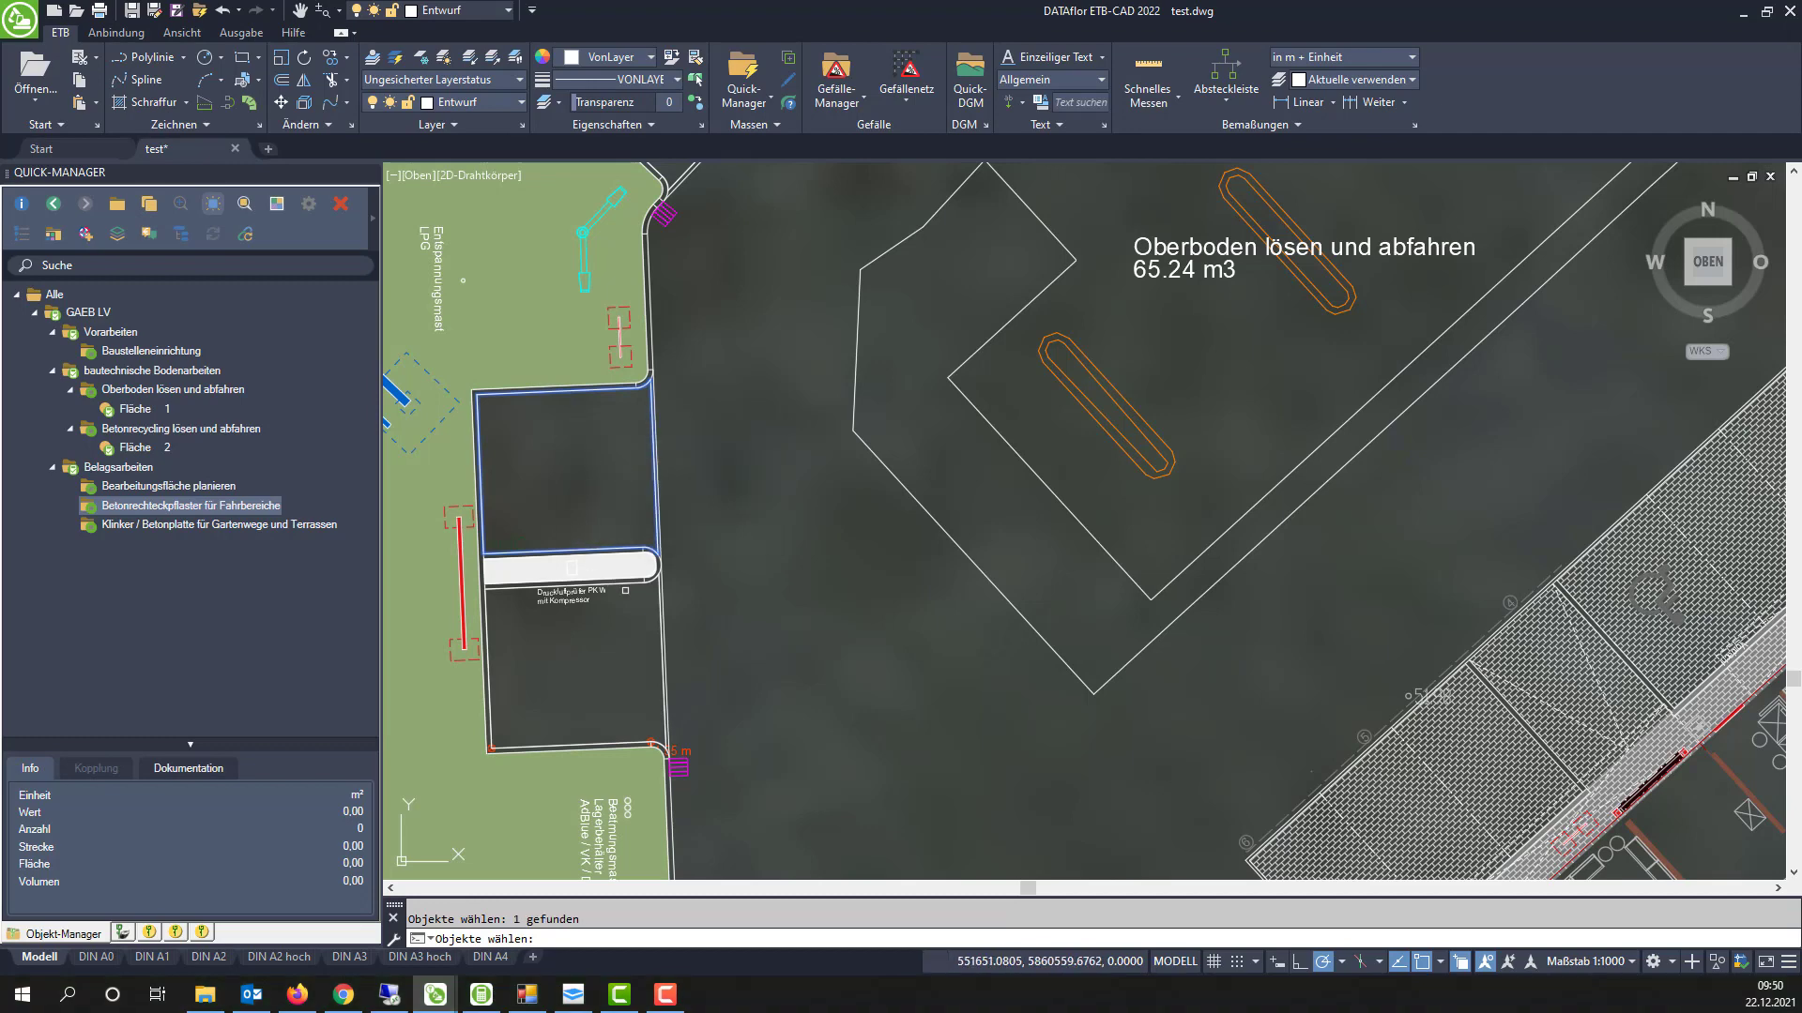
pyautogui.click(662, 610)
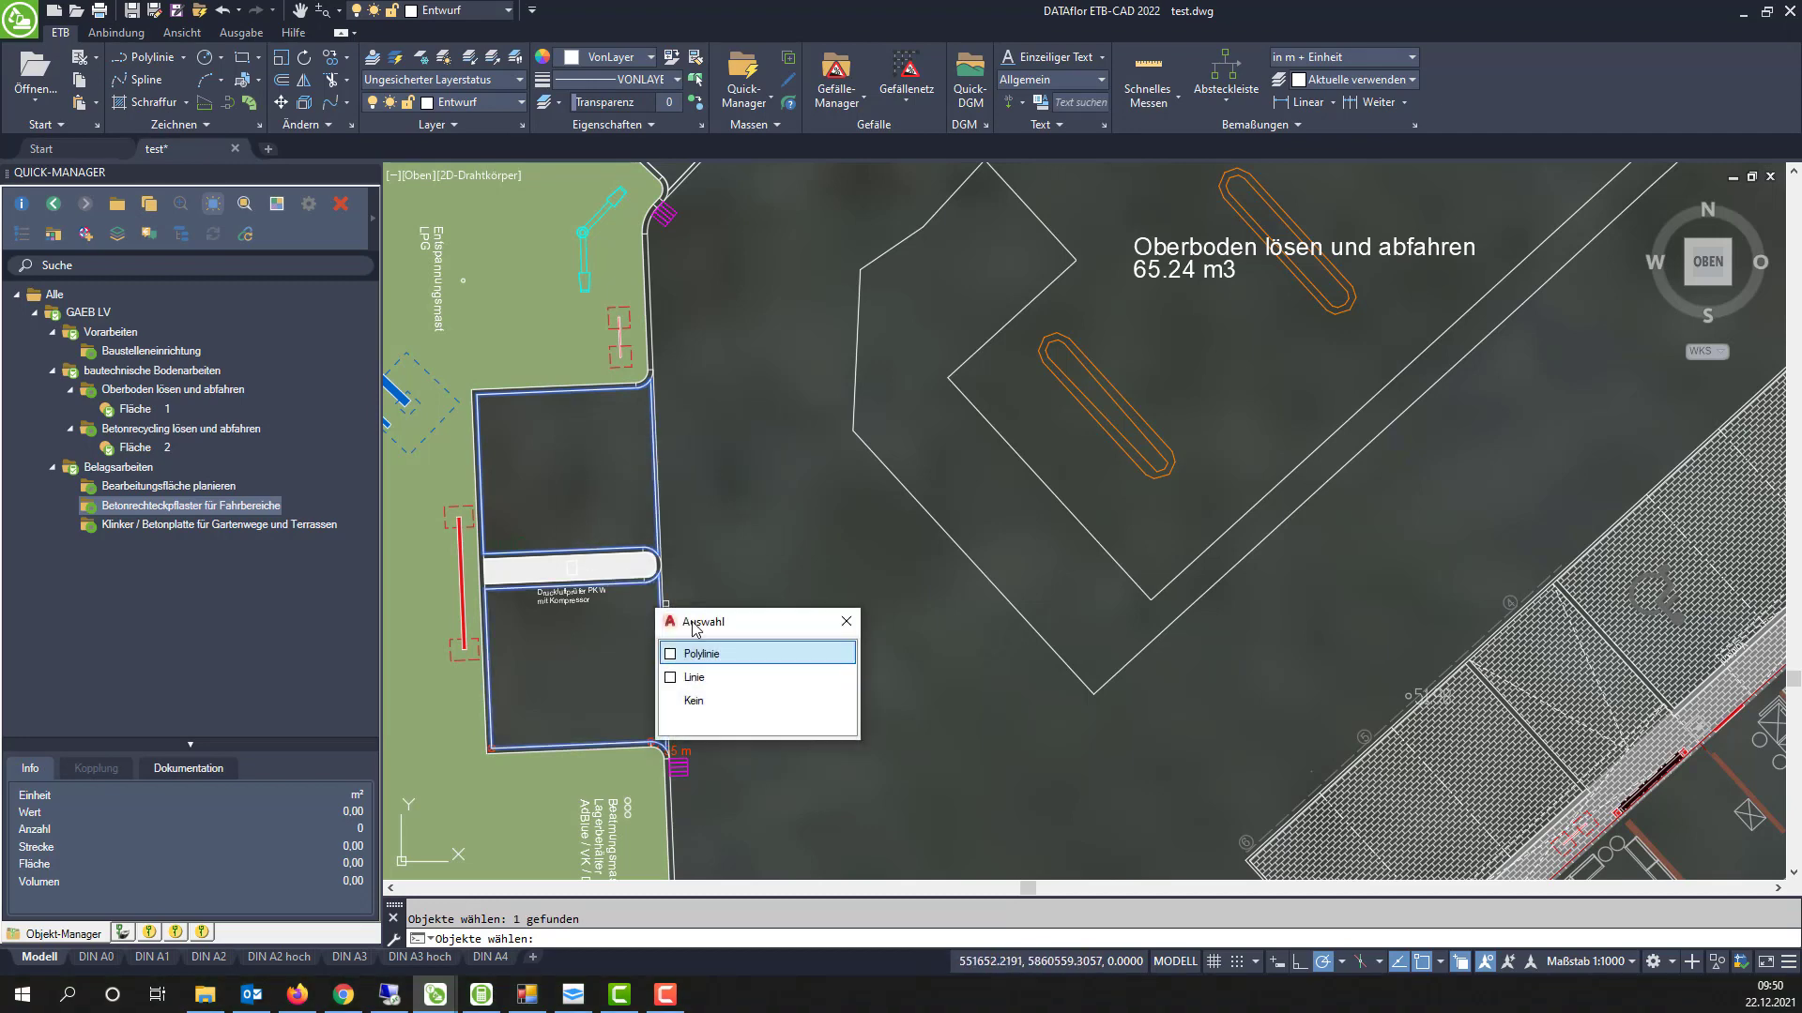
pyautogui.click(718, 657)
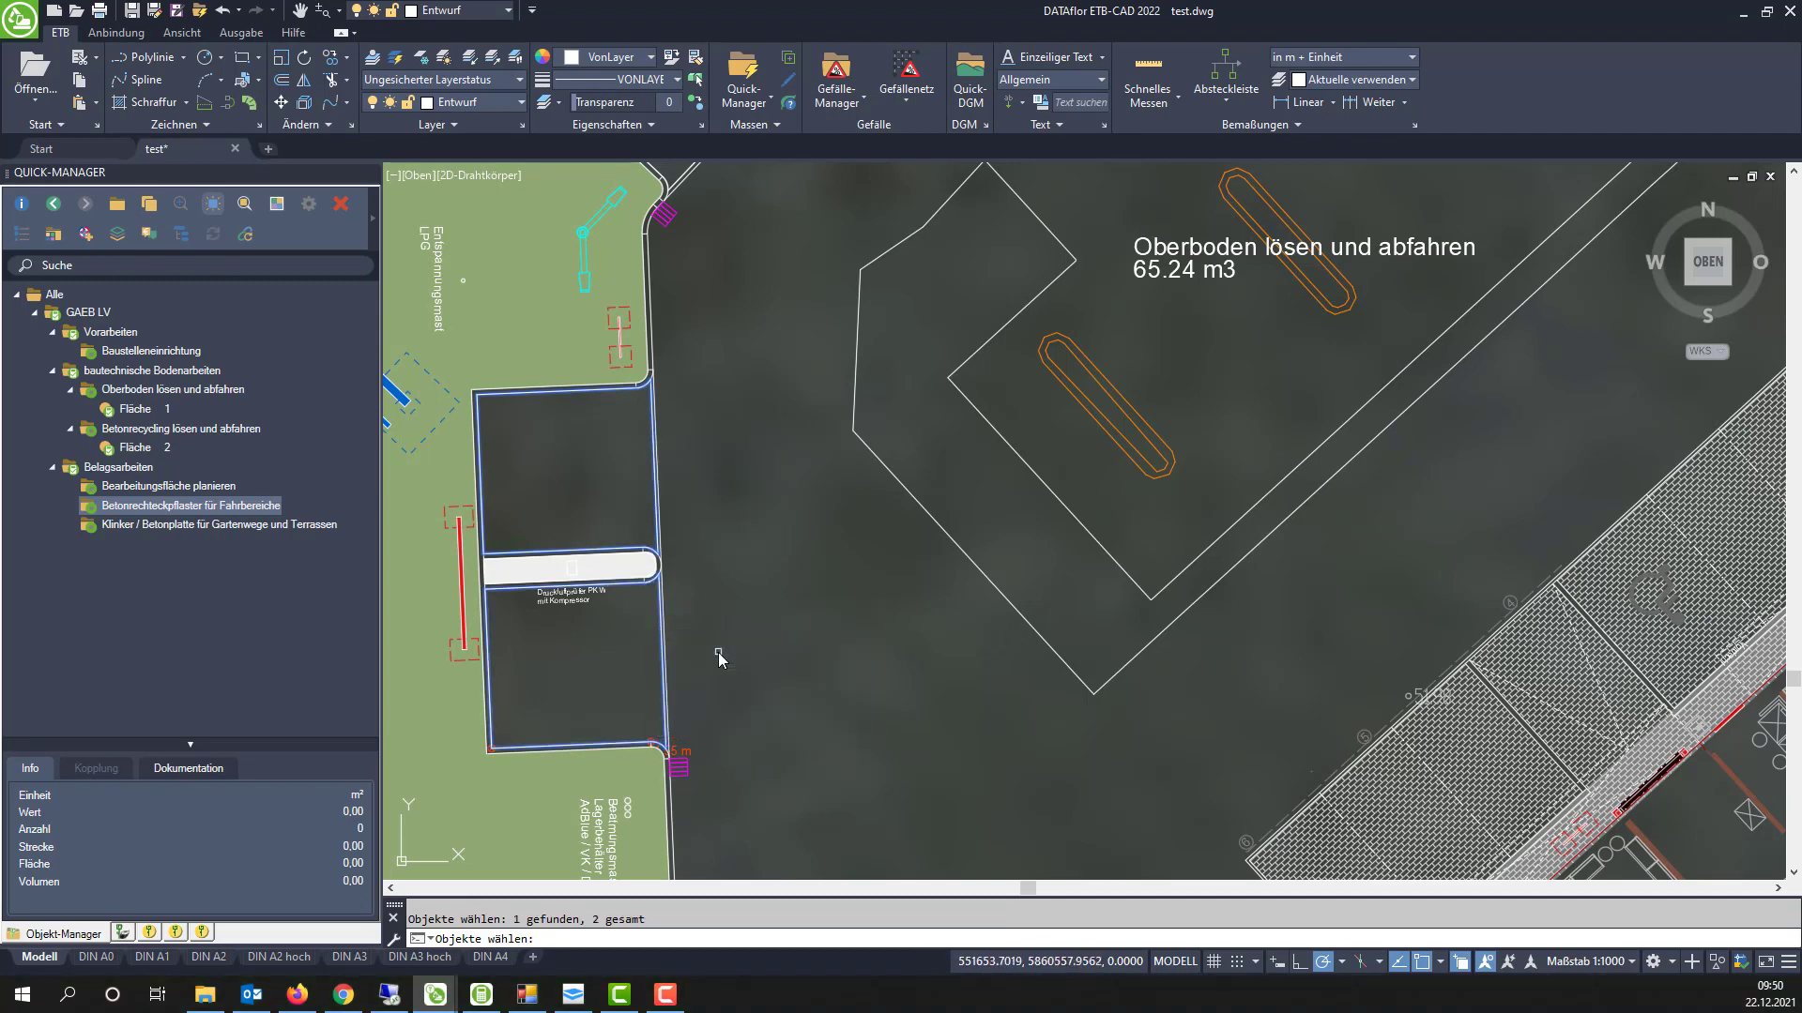
pyautogui.press('Return')
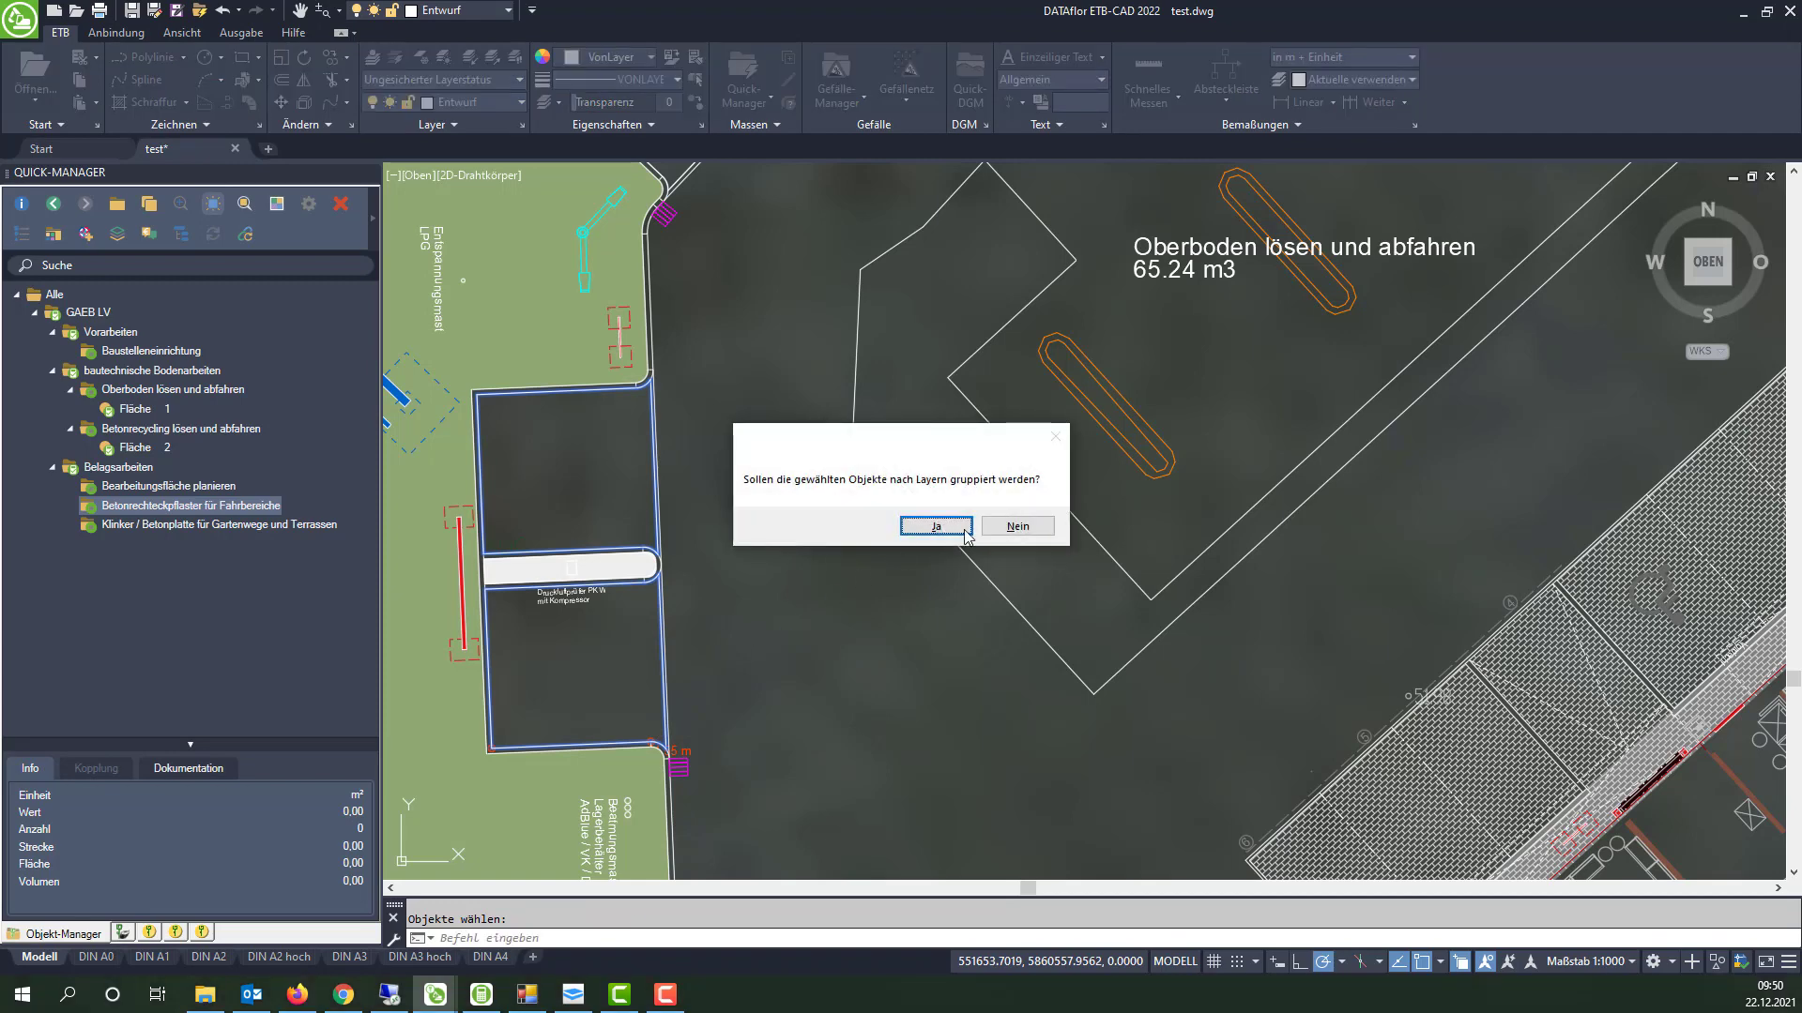
pyautogui.click(1018, 526)
pyautogui.scroll(-3, 985, 531)
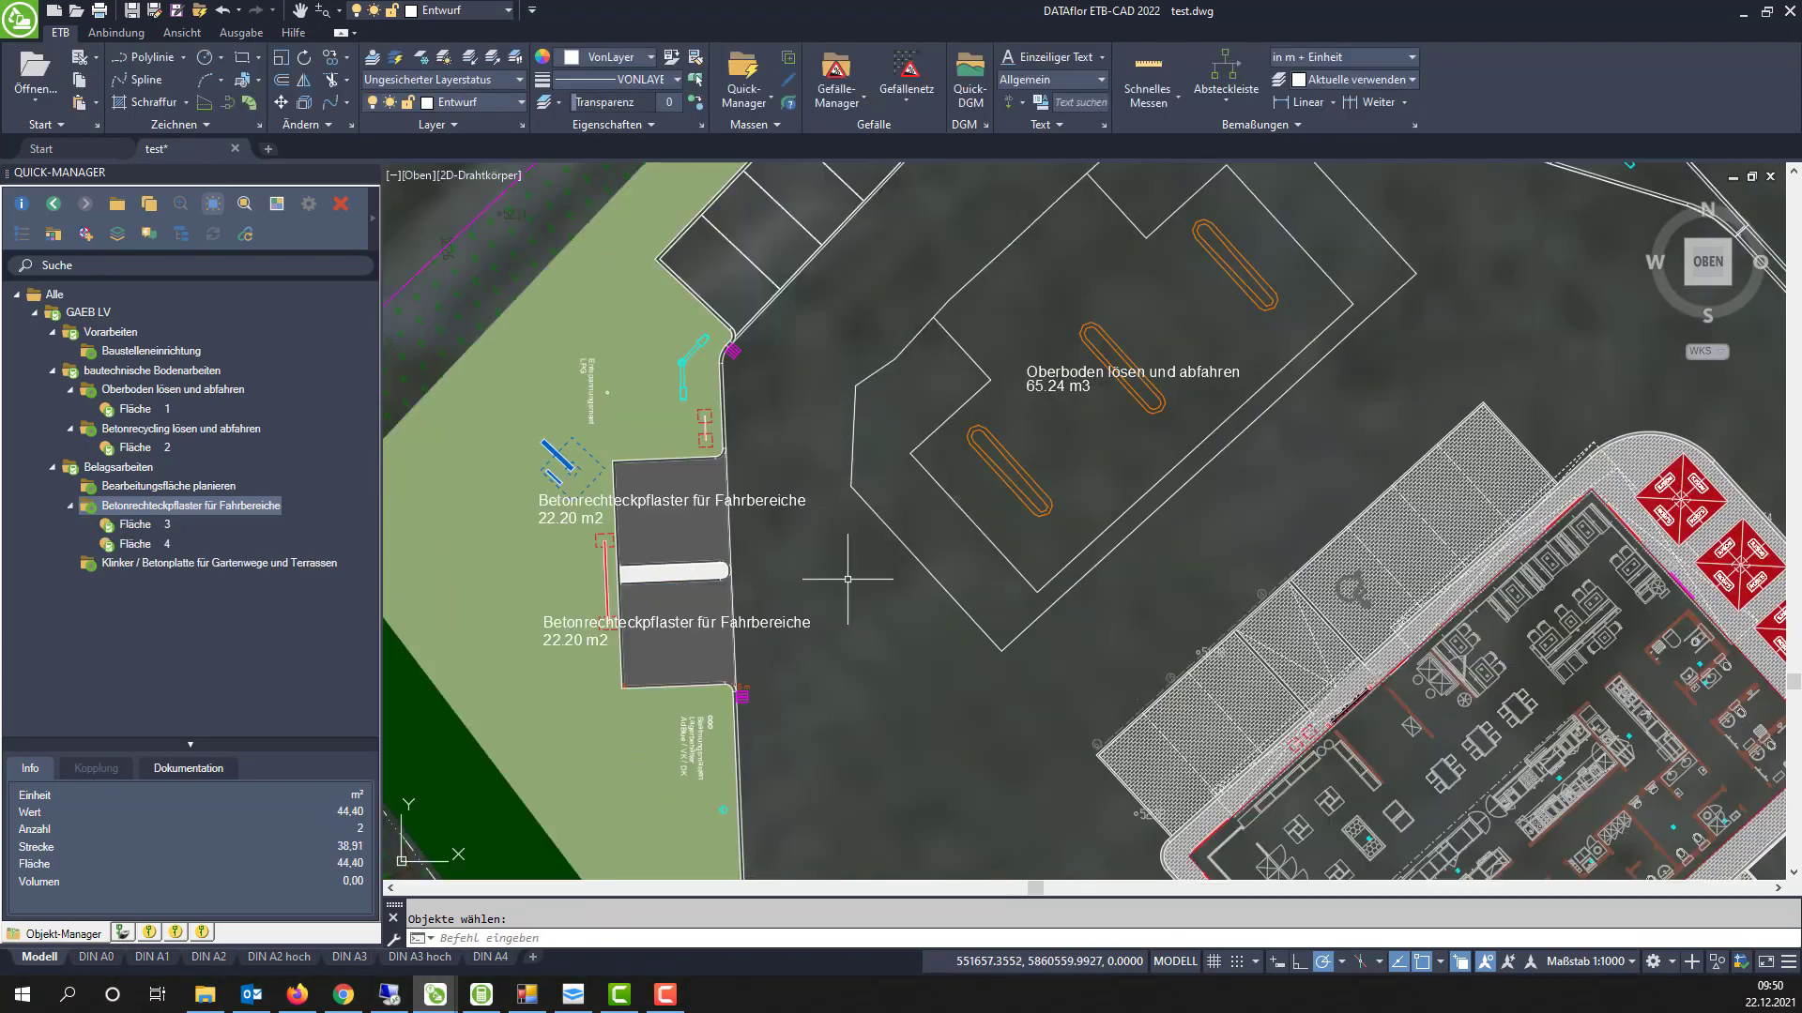
pyautogui.moveTo(879, 591); pyautogui.dragTo(915, 567, button='middle')
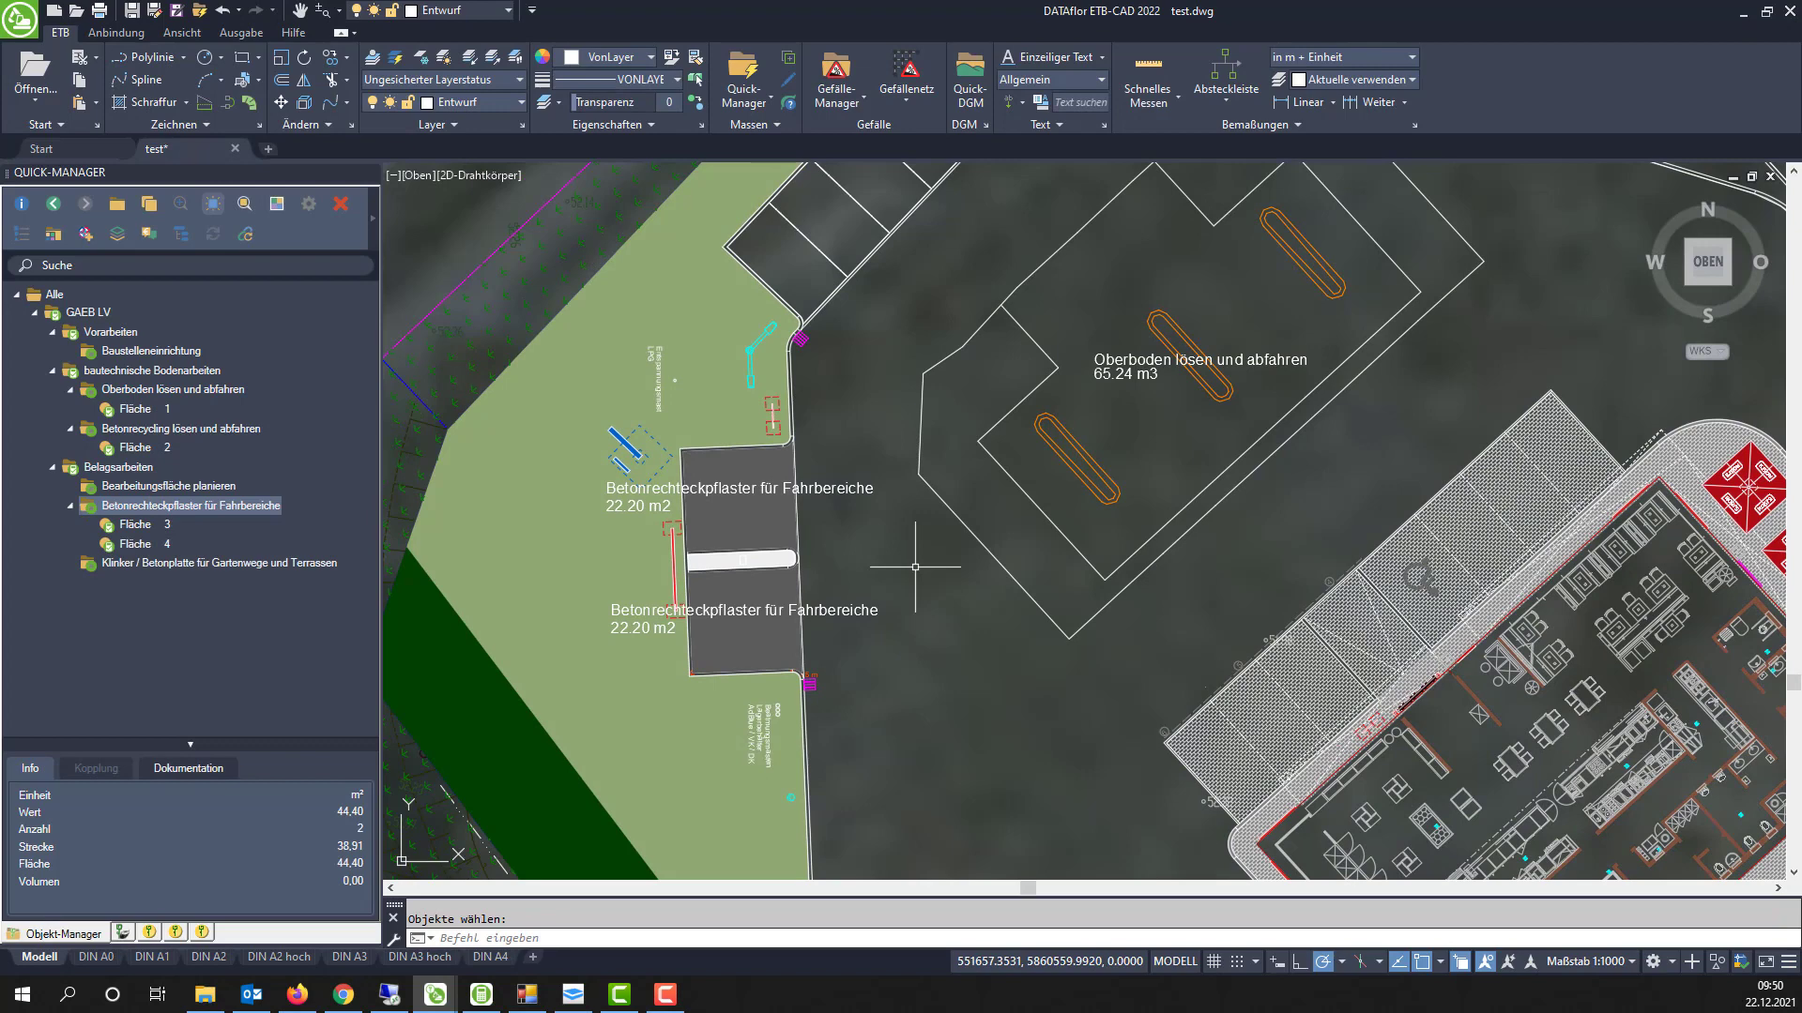
pyautogui.click(88, 311)
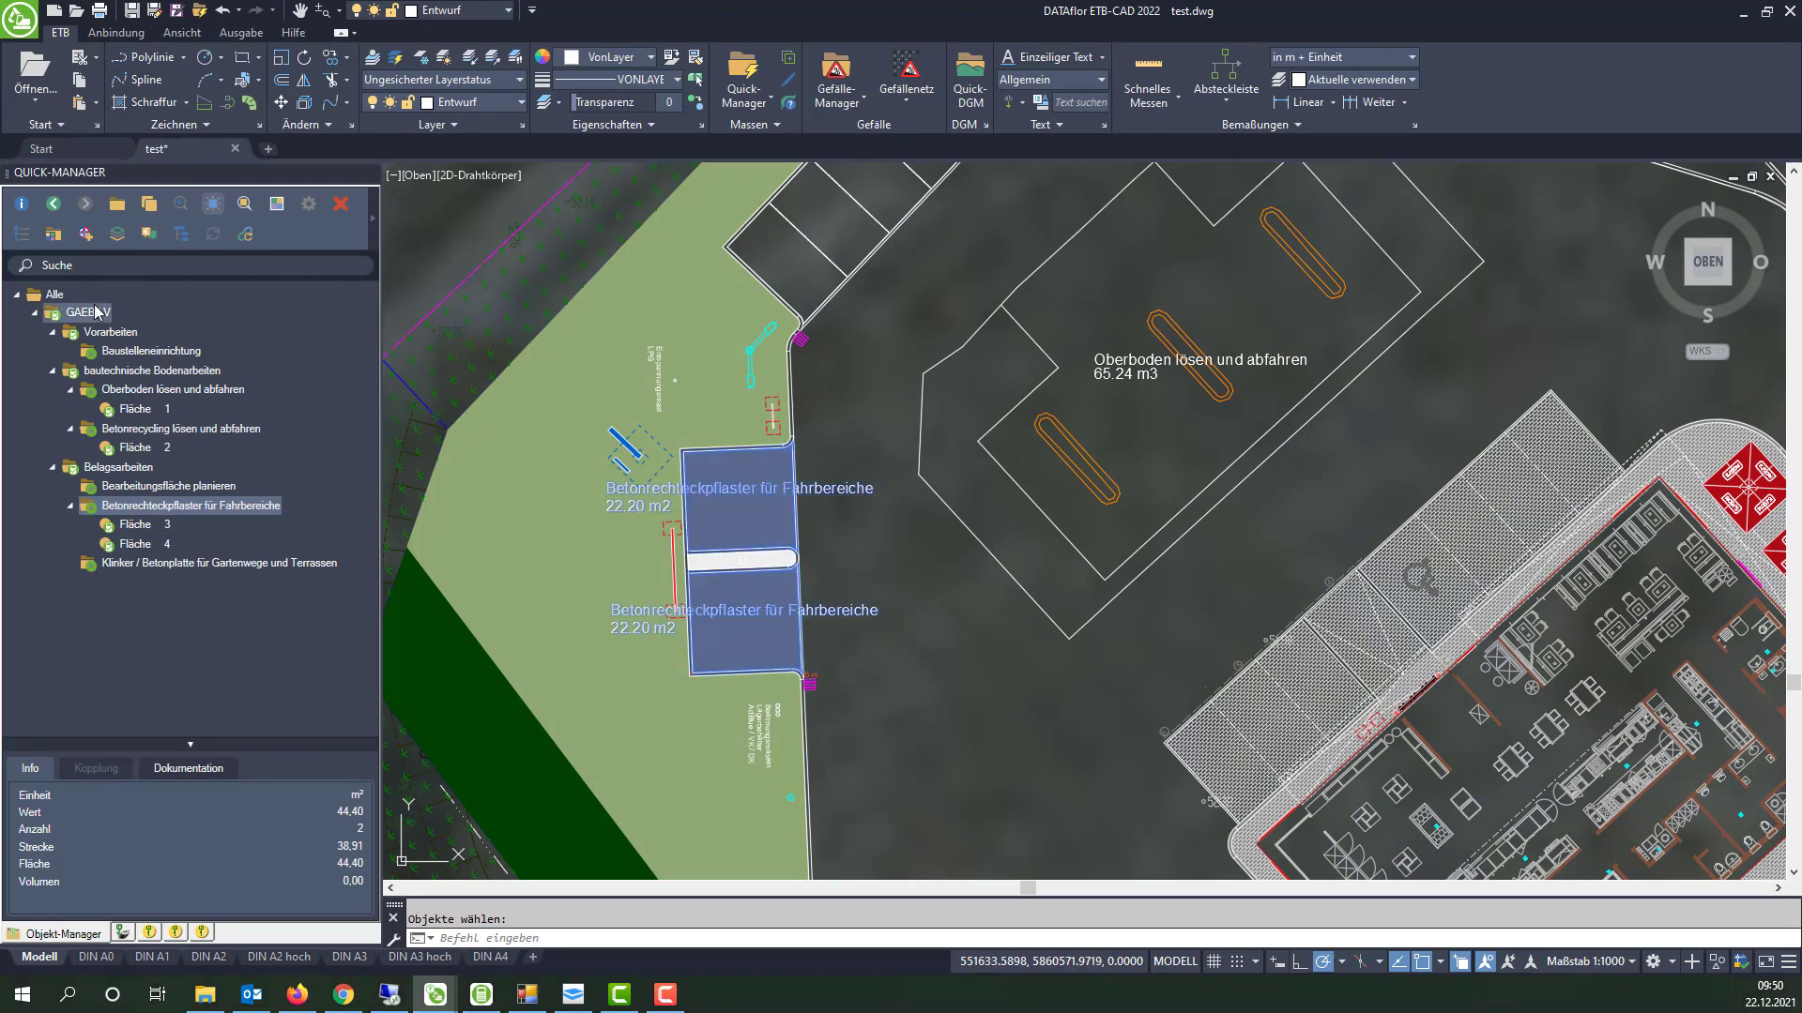
pyautogui.moveTo(435, 994)
pyautogui.click(610, 929)
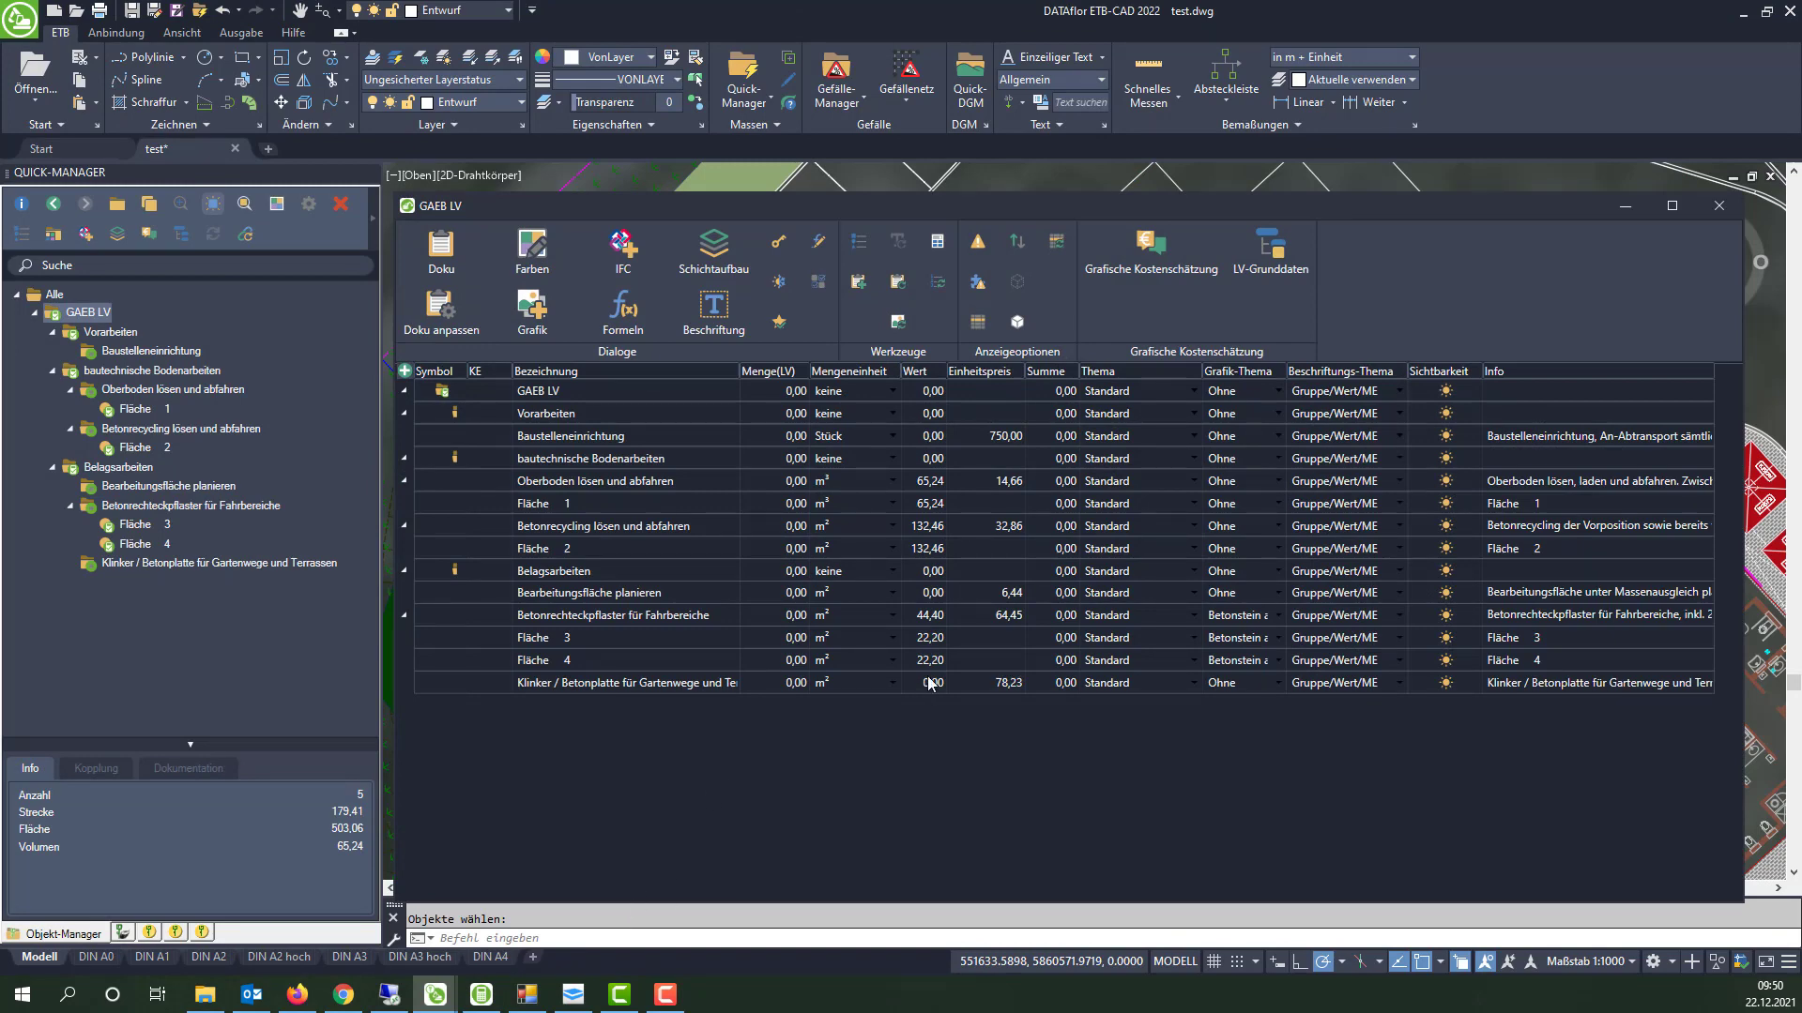
pyautogui.click(939, 467)
# Close the LV table and export the GAEB LV to the Desktop as CAD-249-01.d86 (GAEB 90, DA 86).
pyautogui.click(1621, 205)
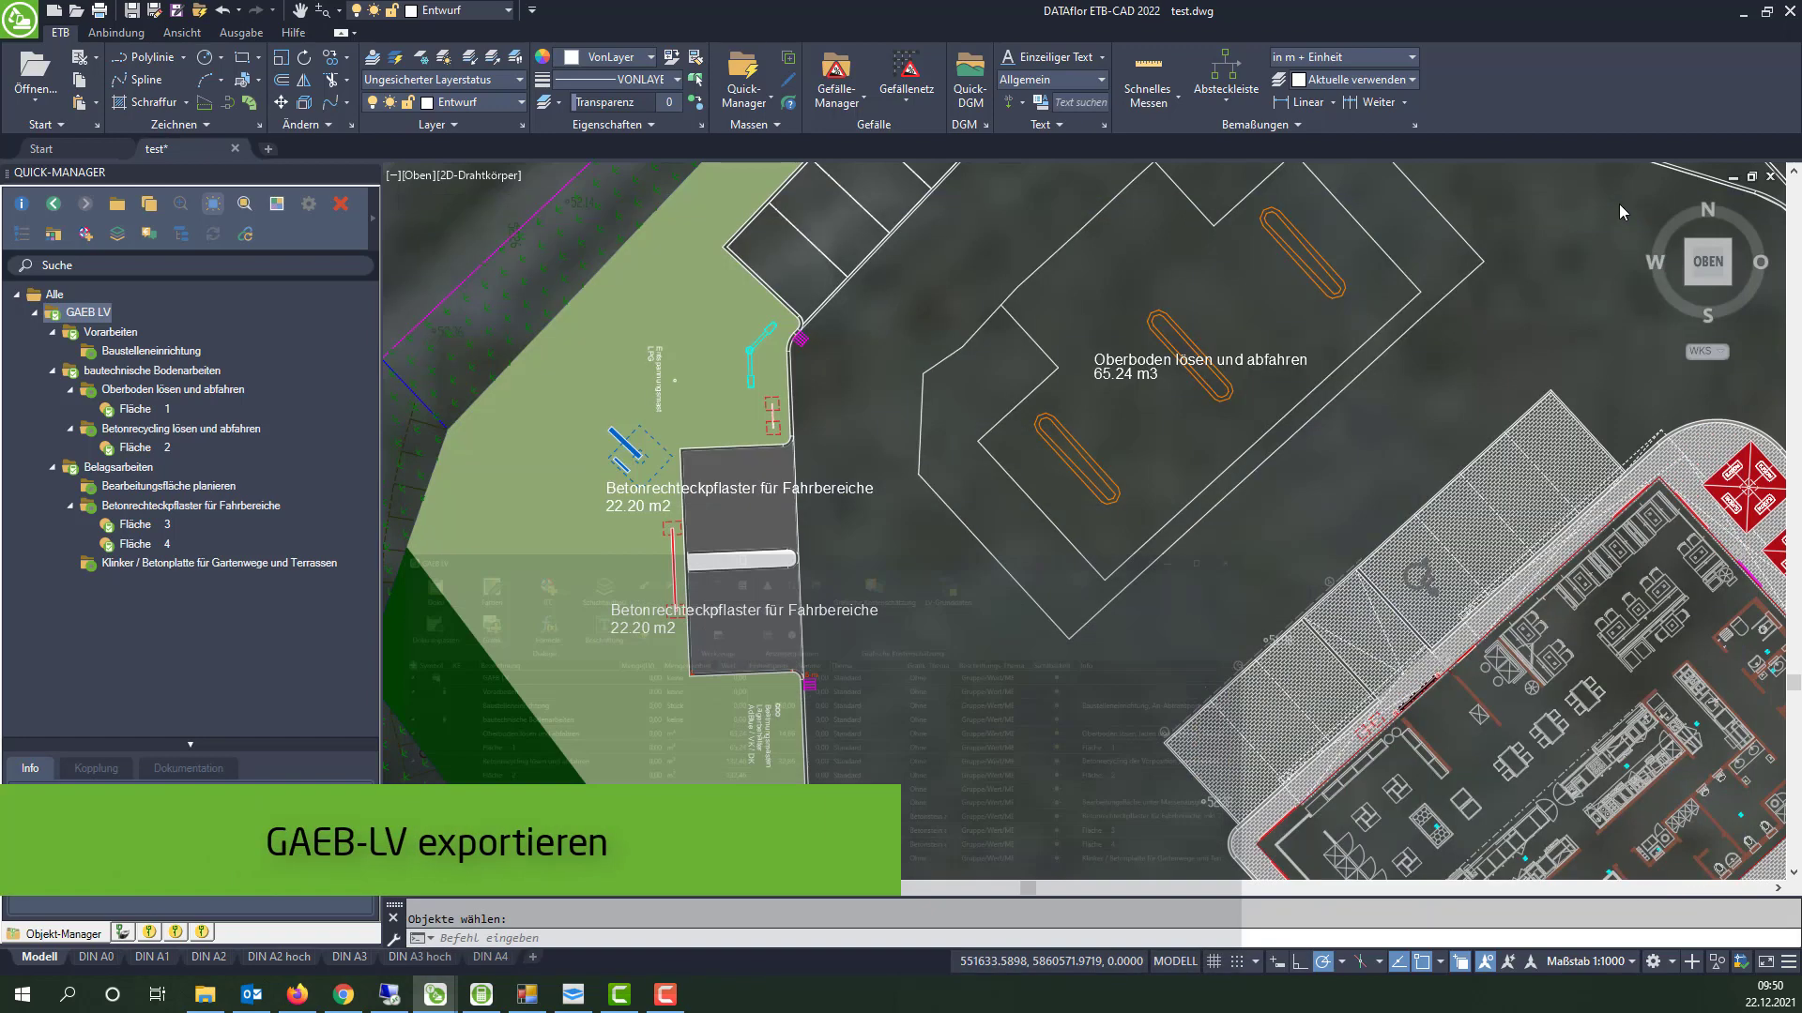
pyautogui.rightClick(92, 314)
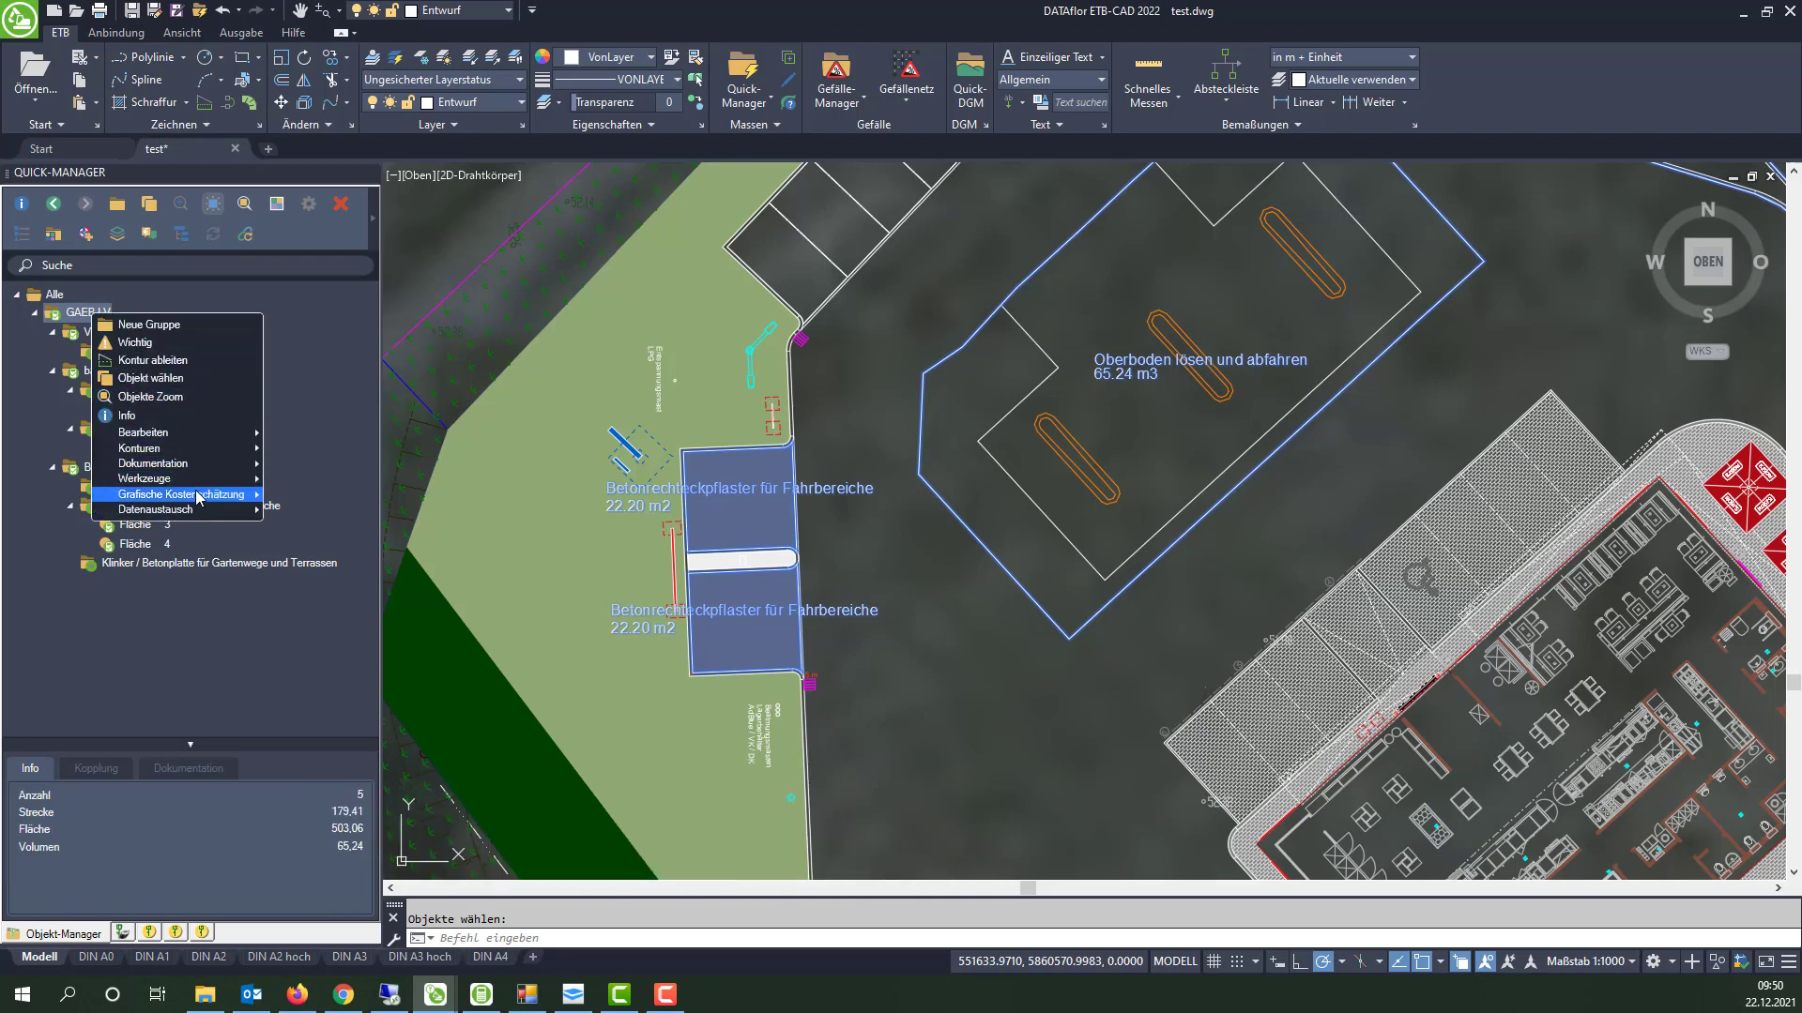
pyautogui.moveTo(183, 494)
pyautogui.moveTo(377, 572)
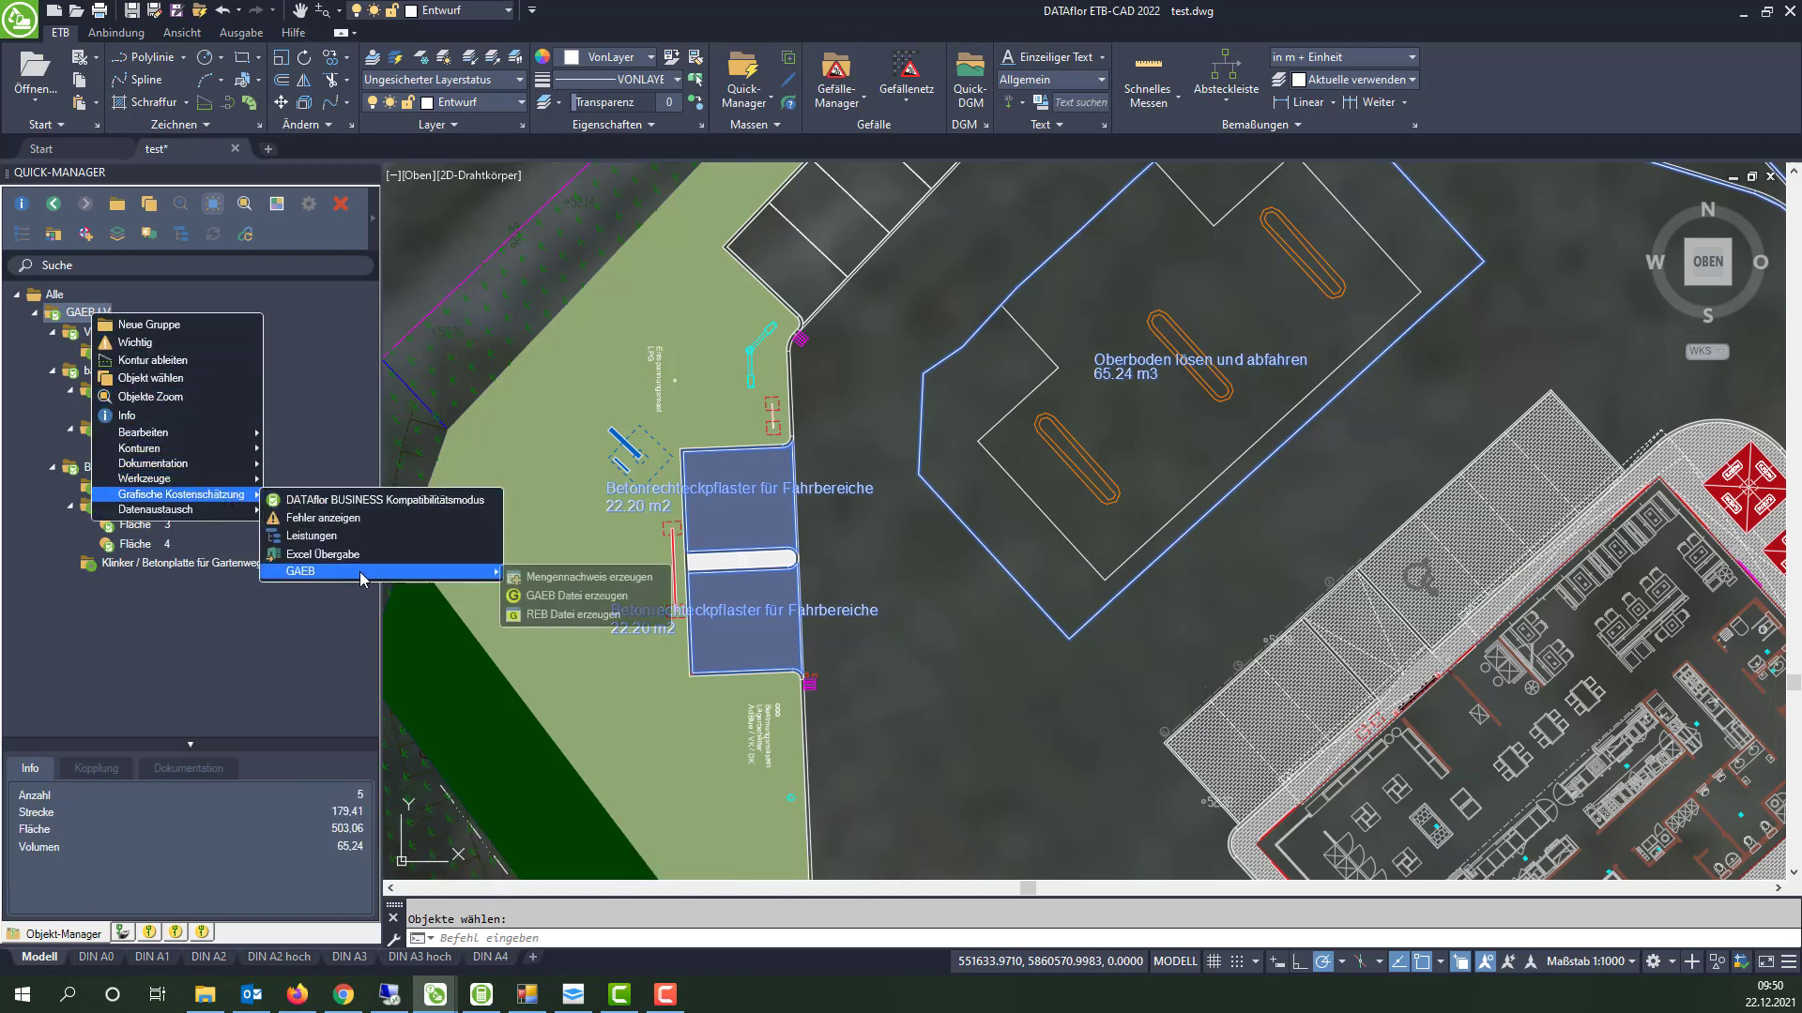
pyautogui.click(631, 601)
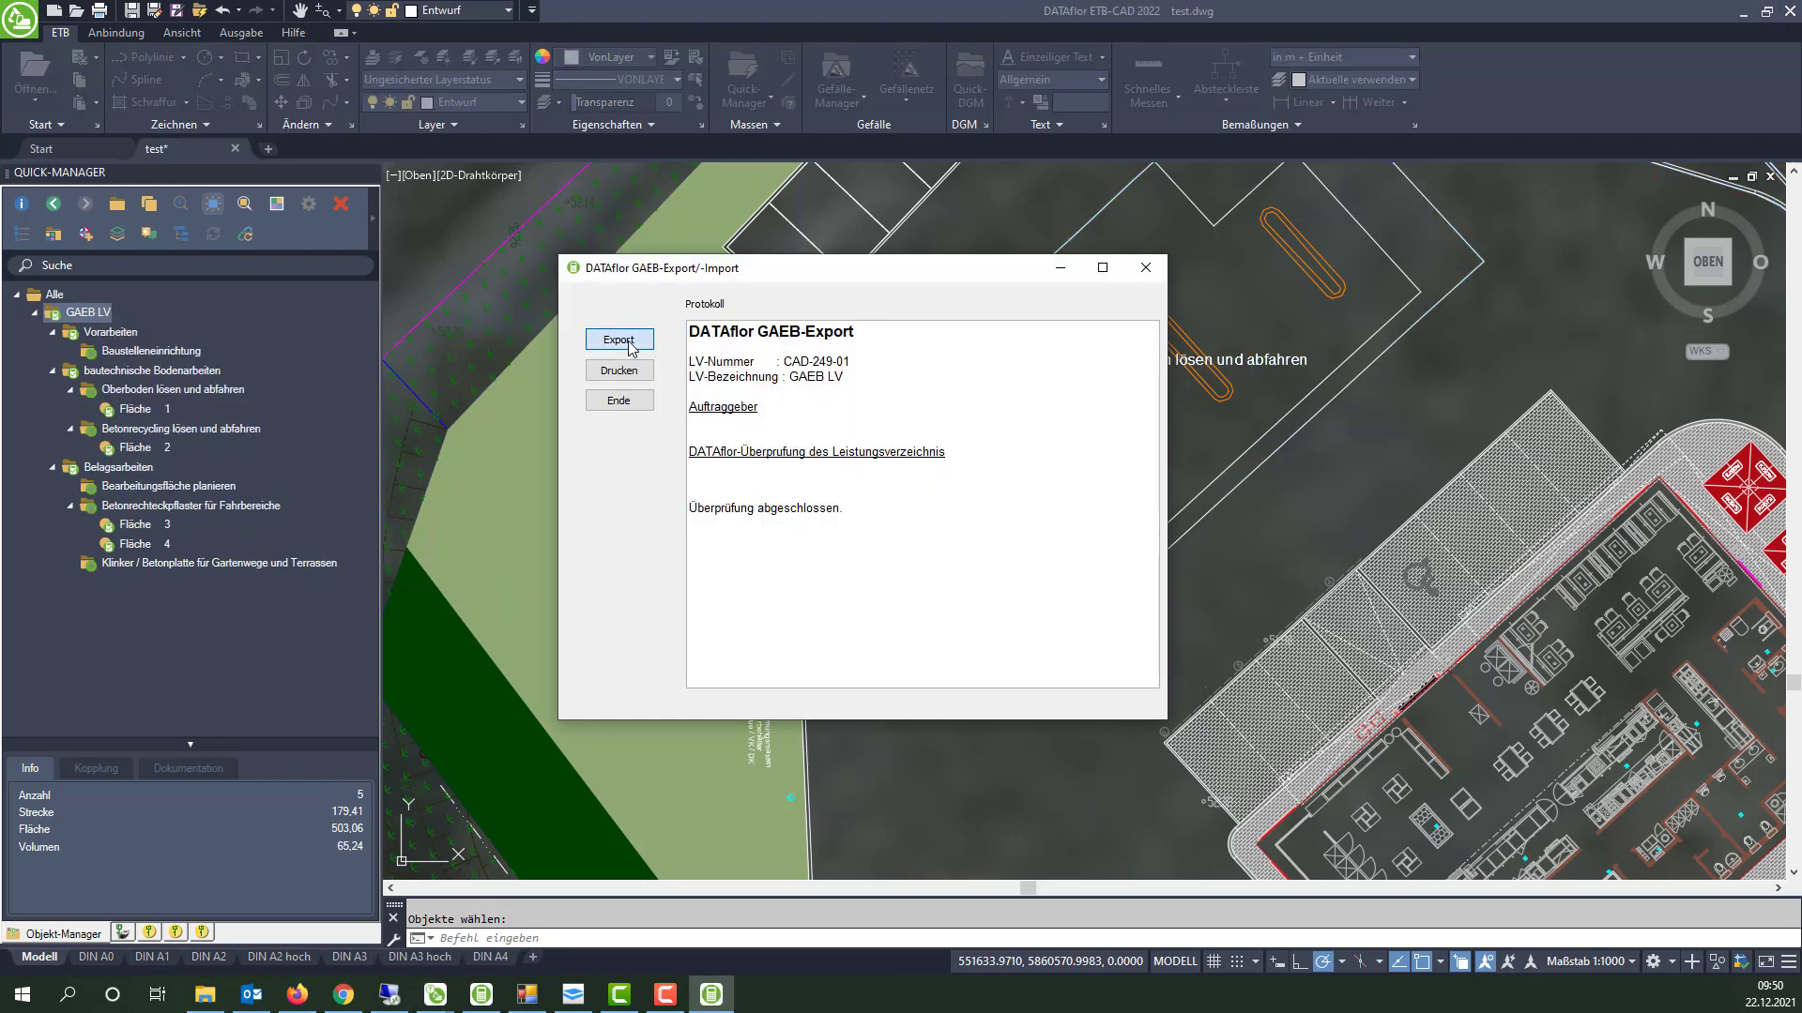
pyautogui.click(629, 343)
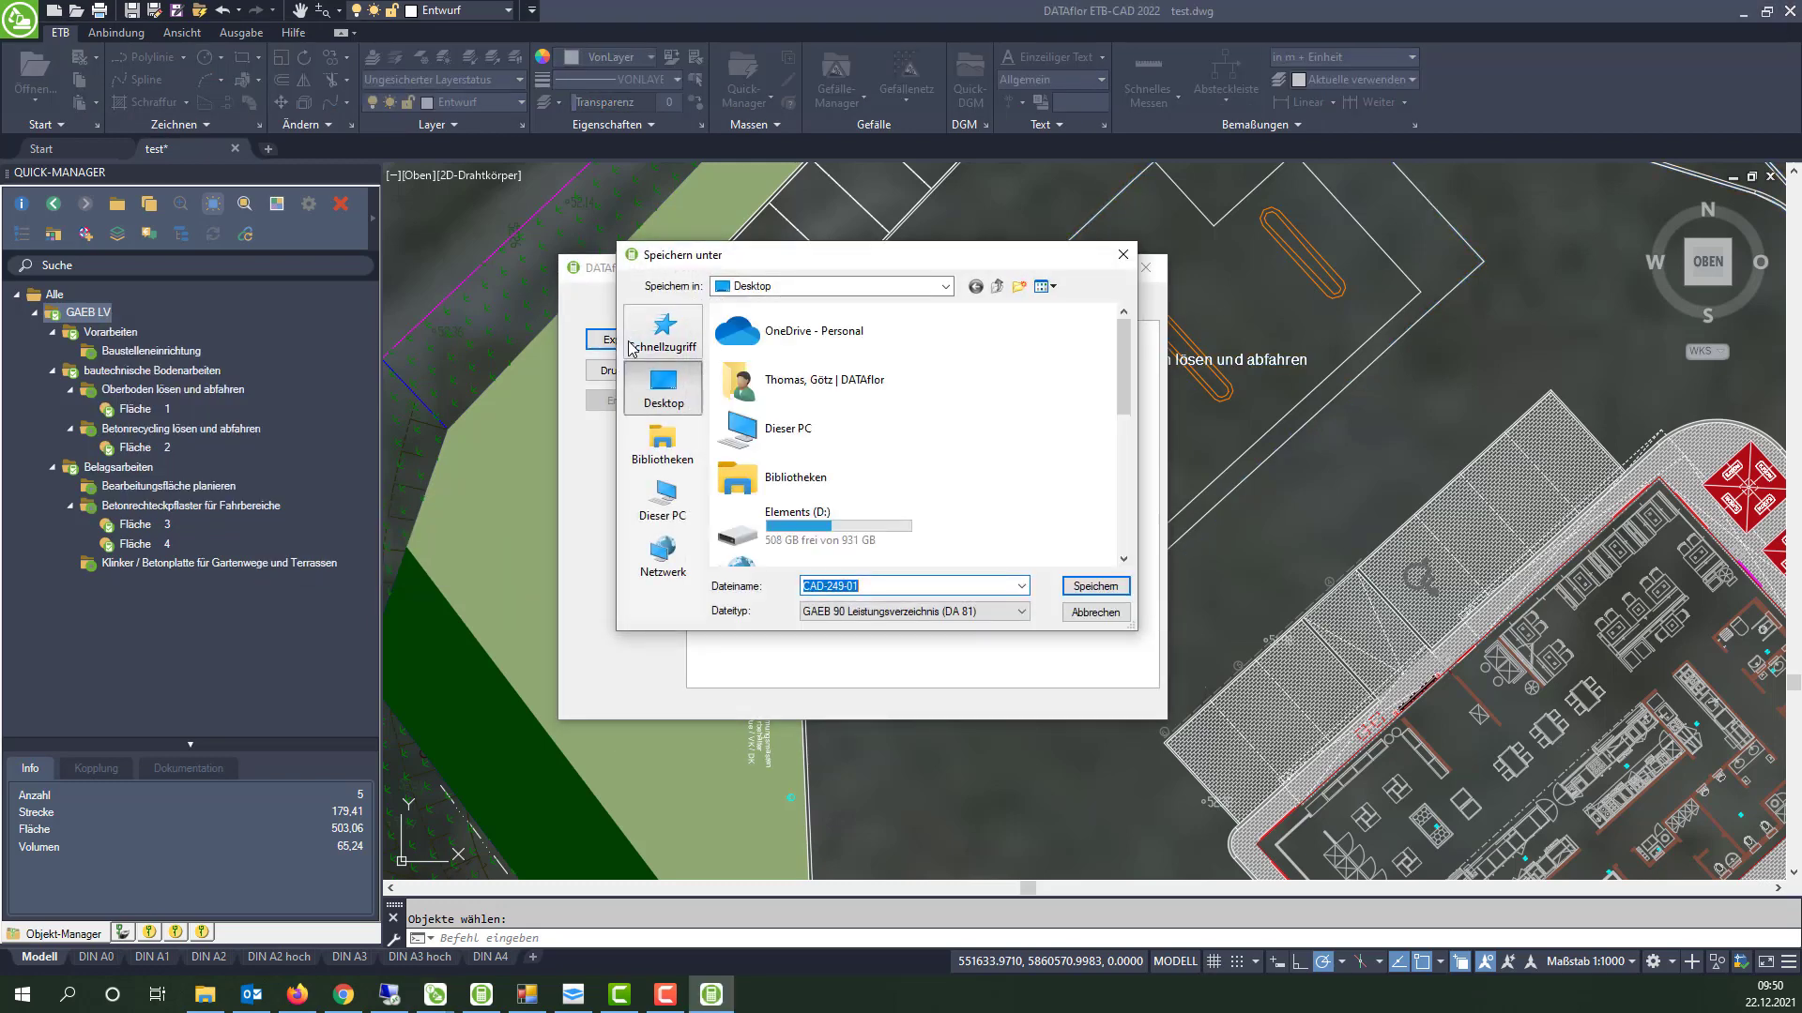
pyautogui.click(1014, 611)
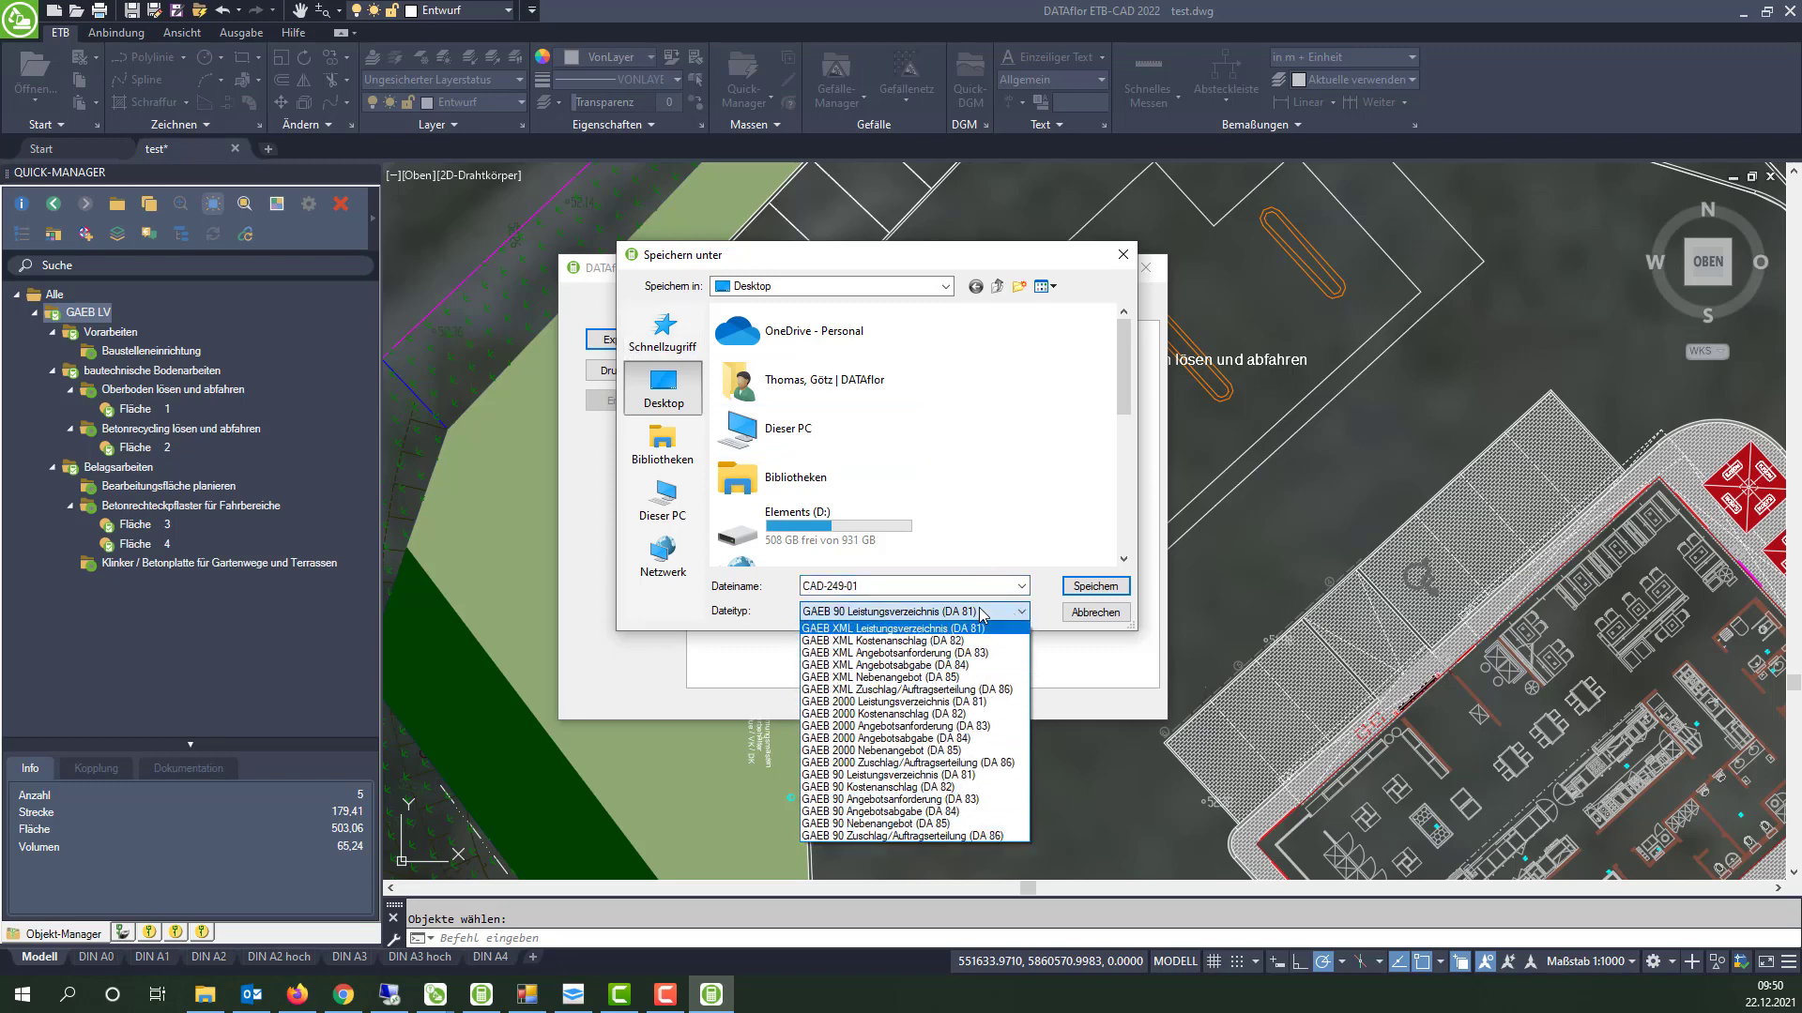
pyautogui.click(996, 836)
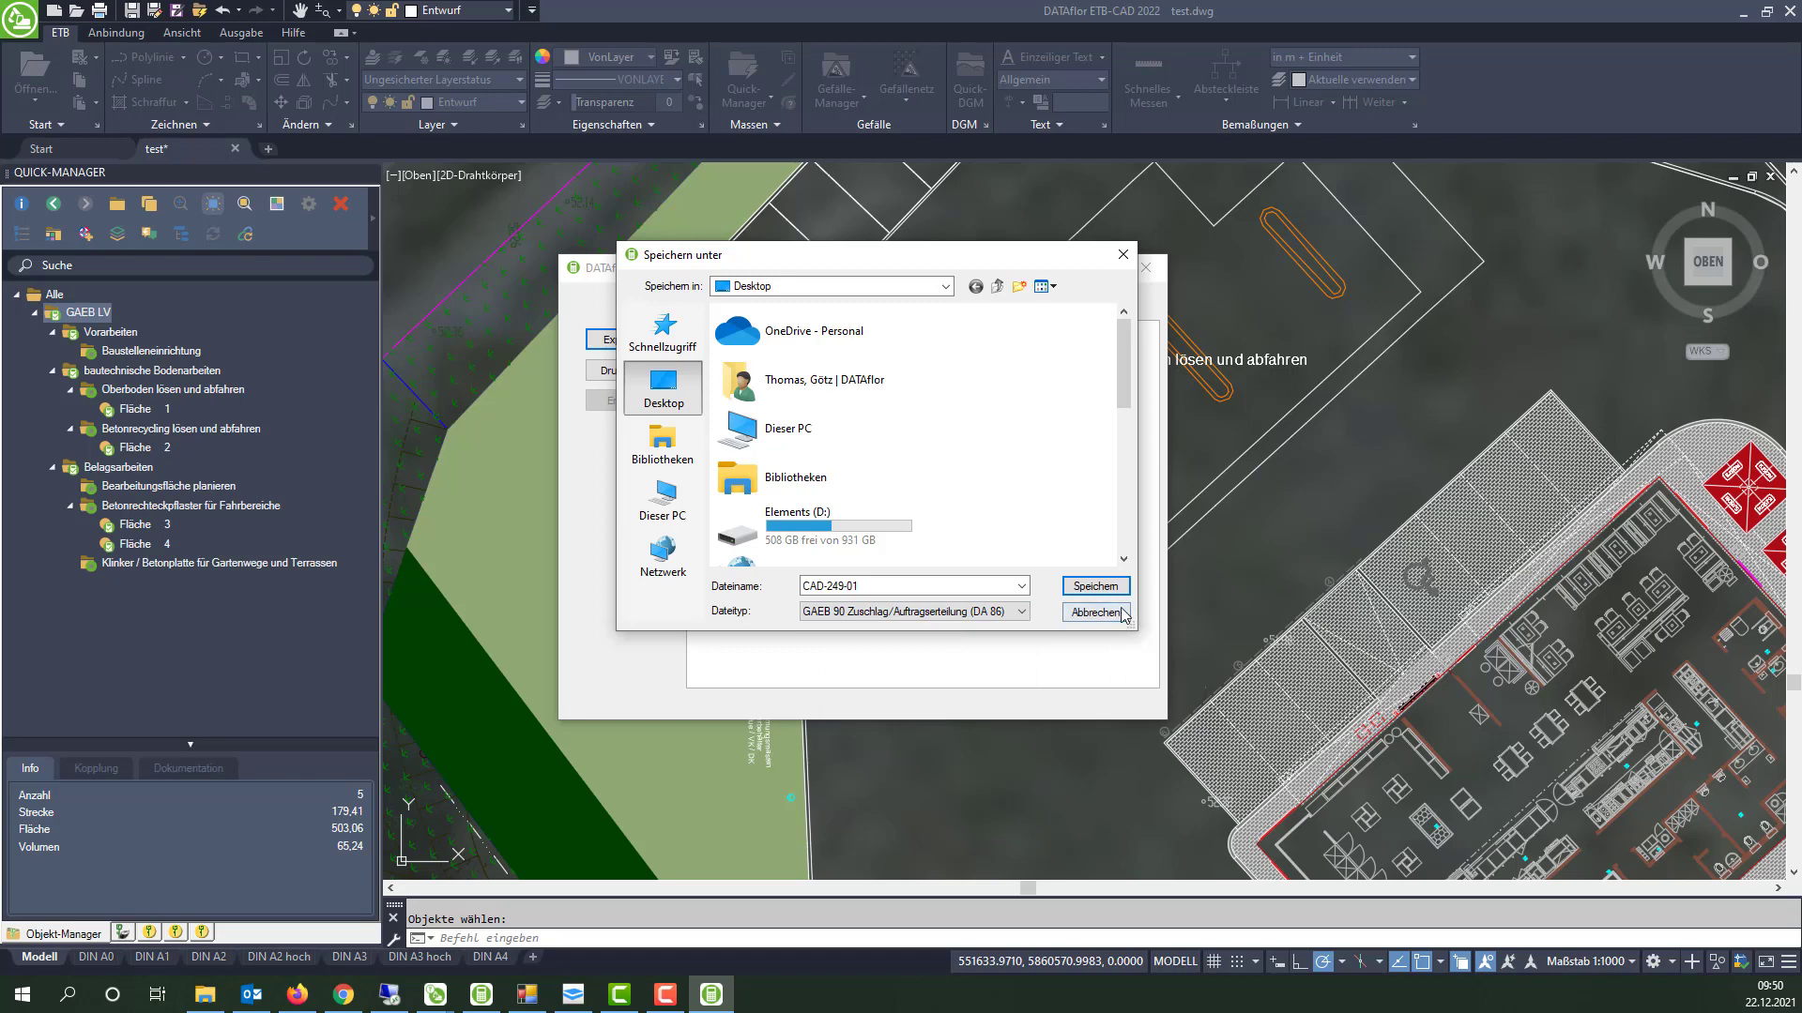
pyautogui.click(1096, 585)
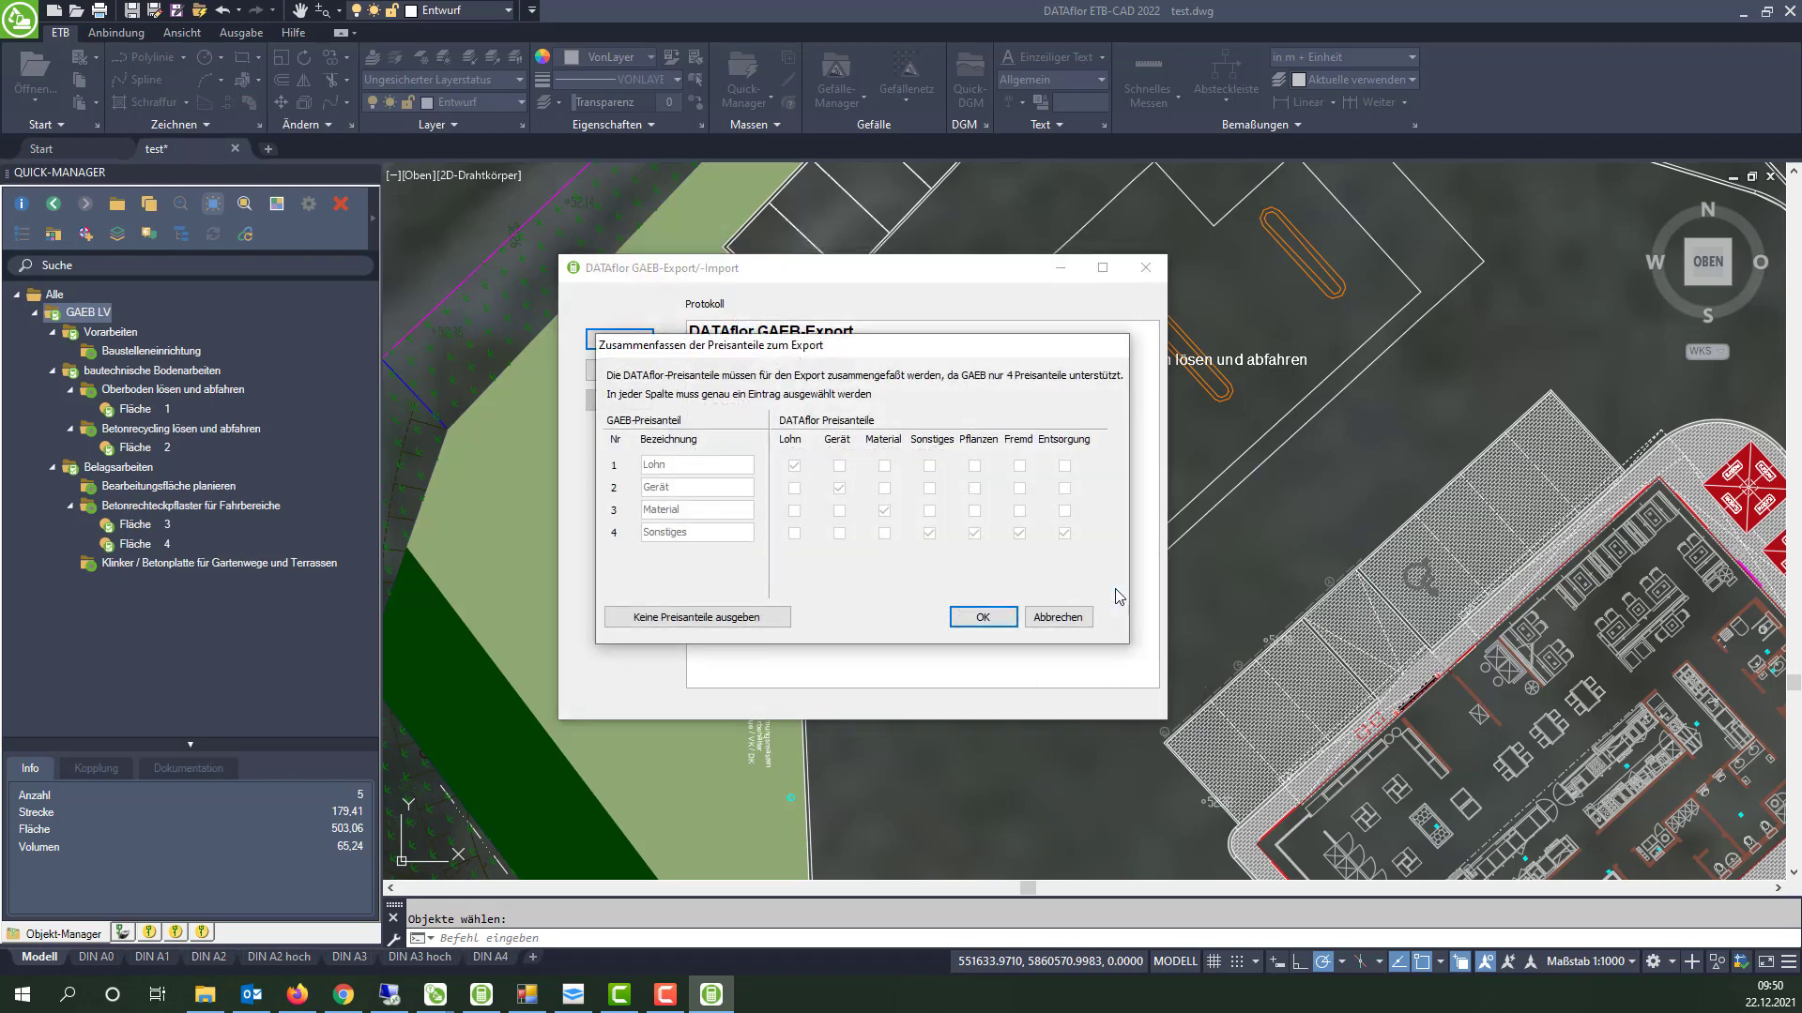
pyautogui.click(982, 618)
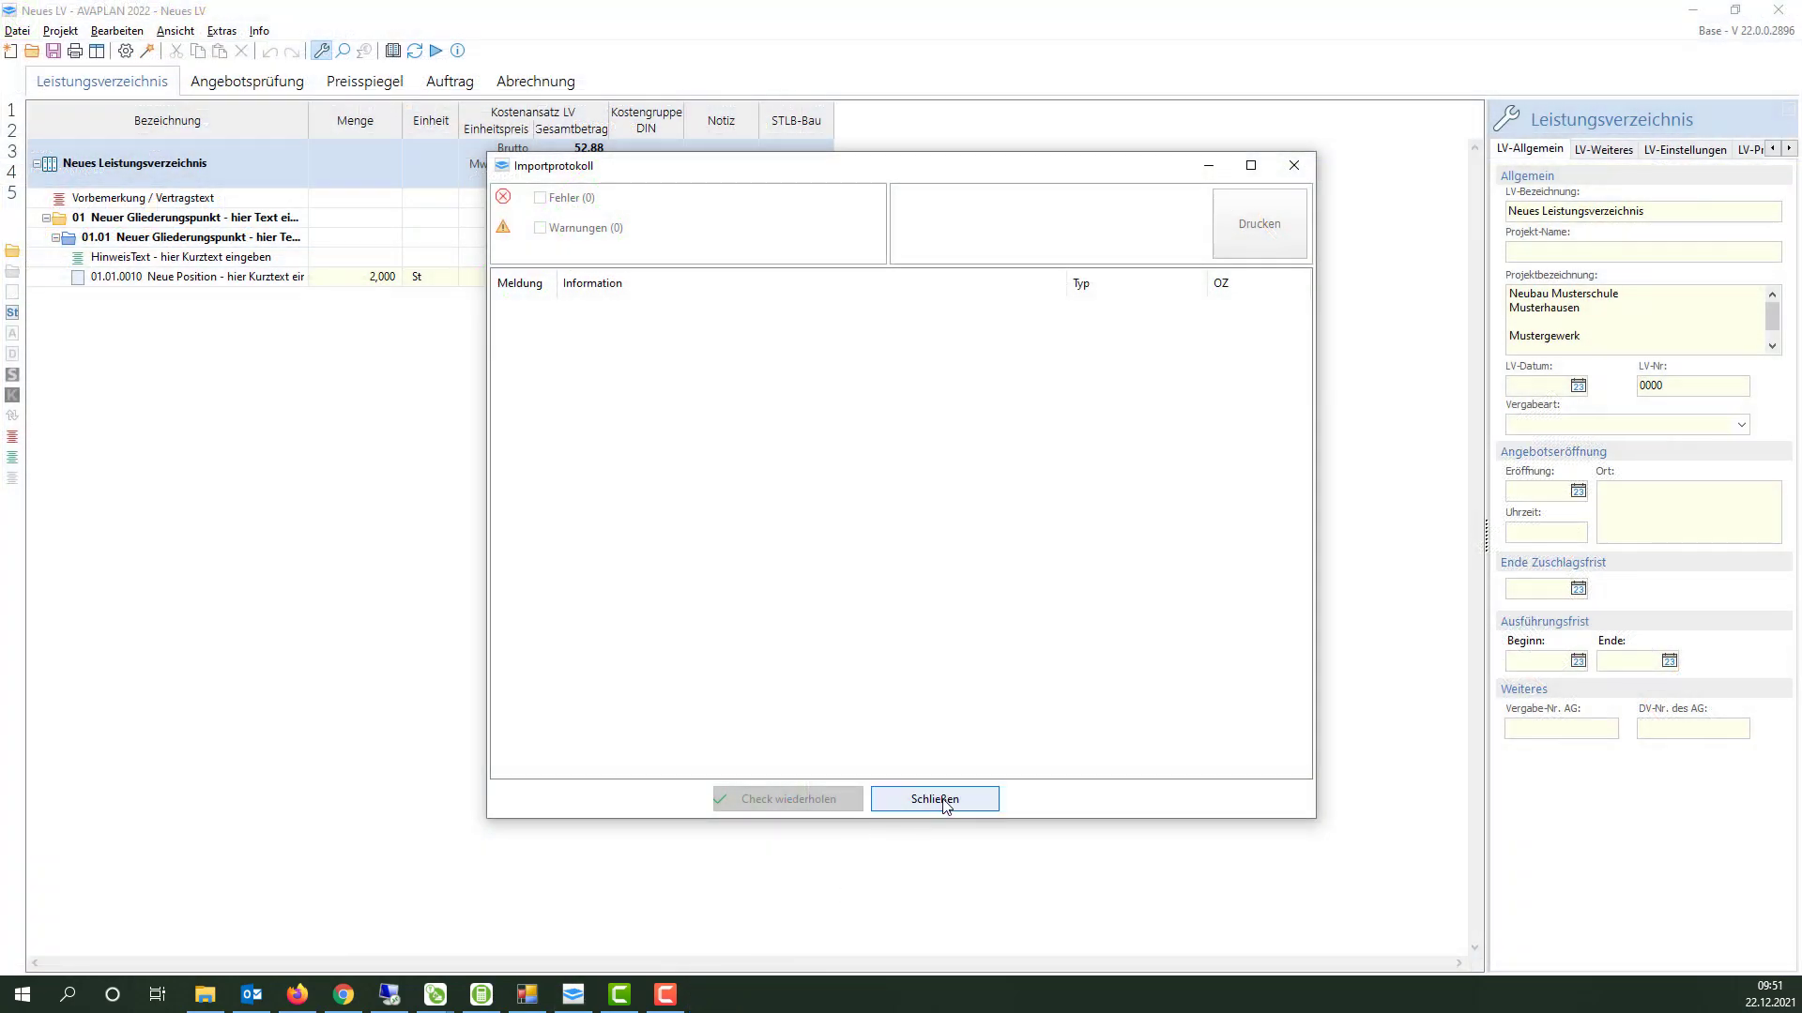
# Acknowledge the export, then import CAD-249-01.d86 from the Desktop into AVAPLAN as a GAEB LV.
pyautogui.click(944, 806)
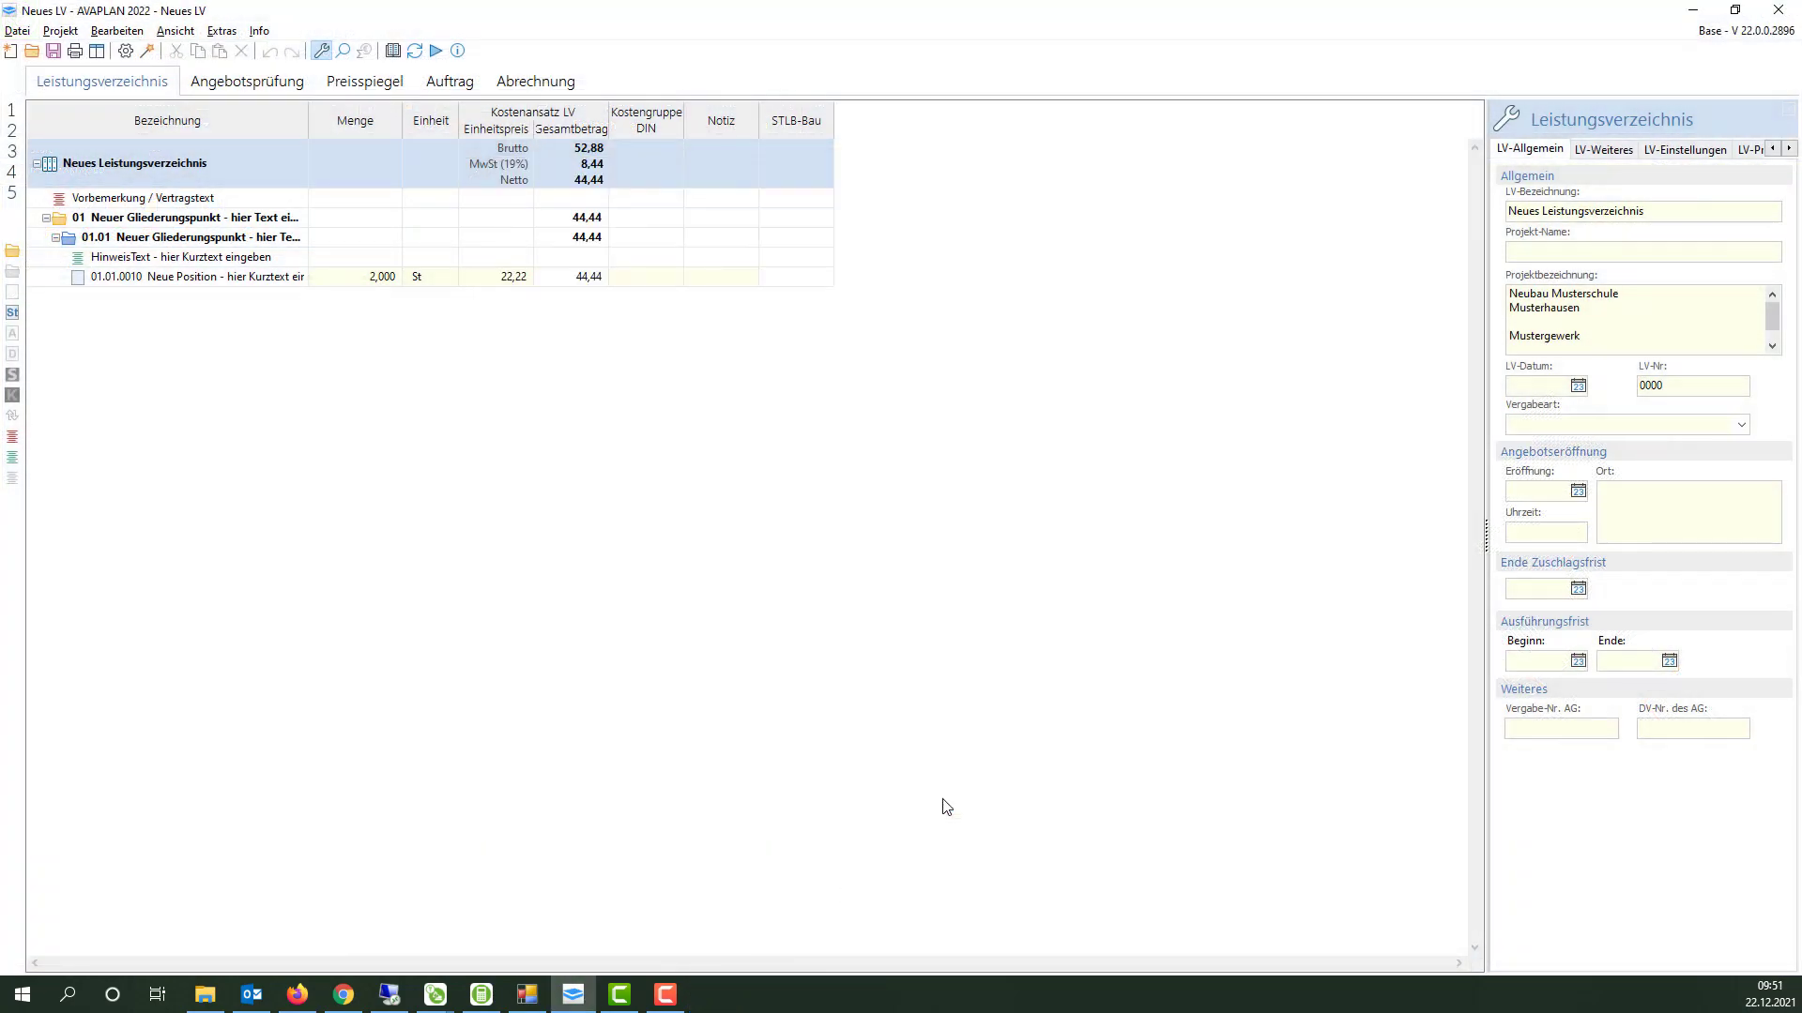
pyautogui.click(19, 32)
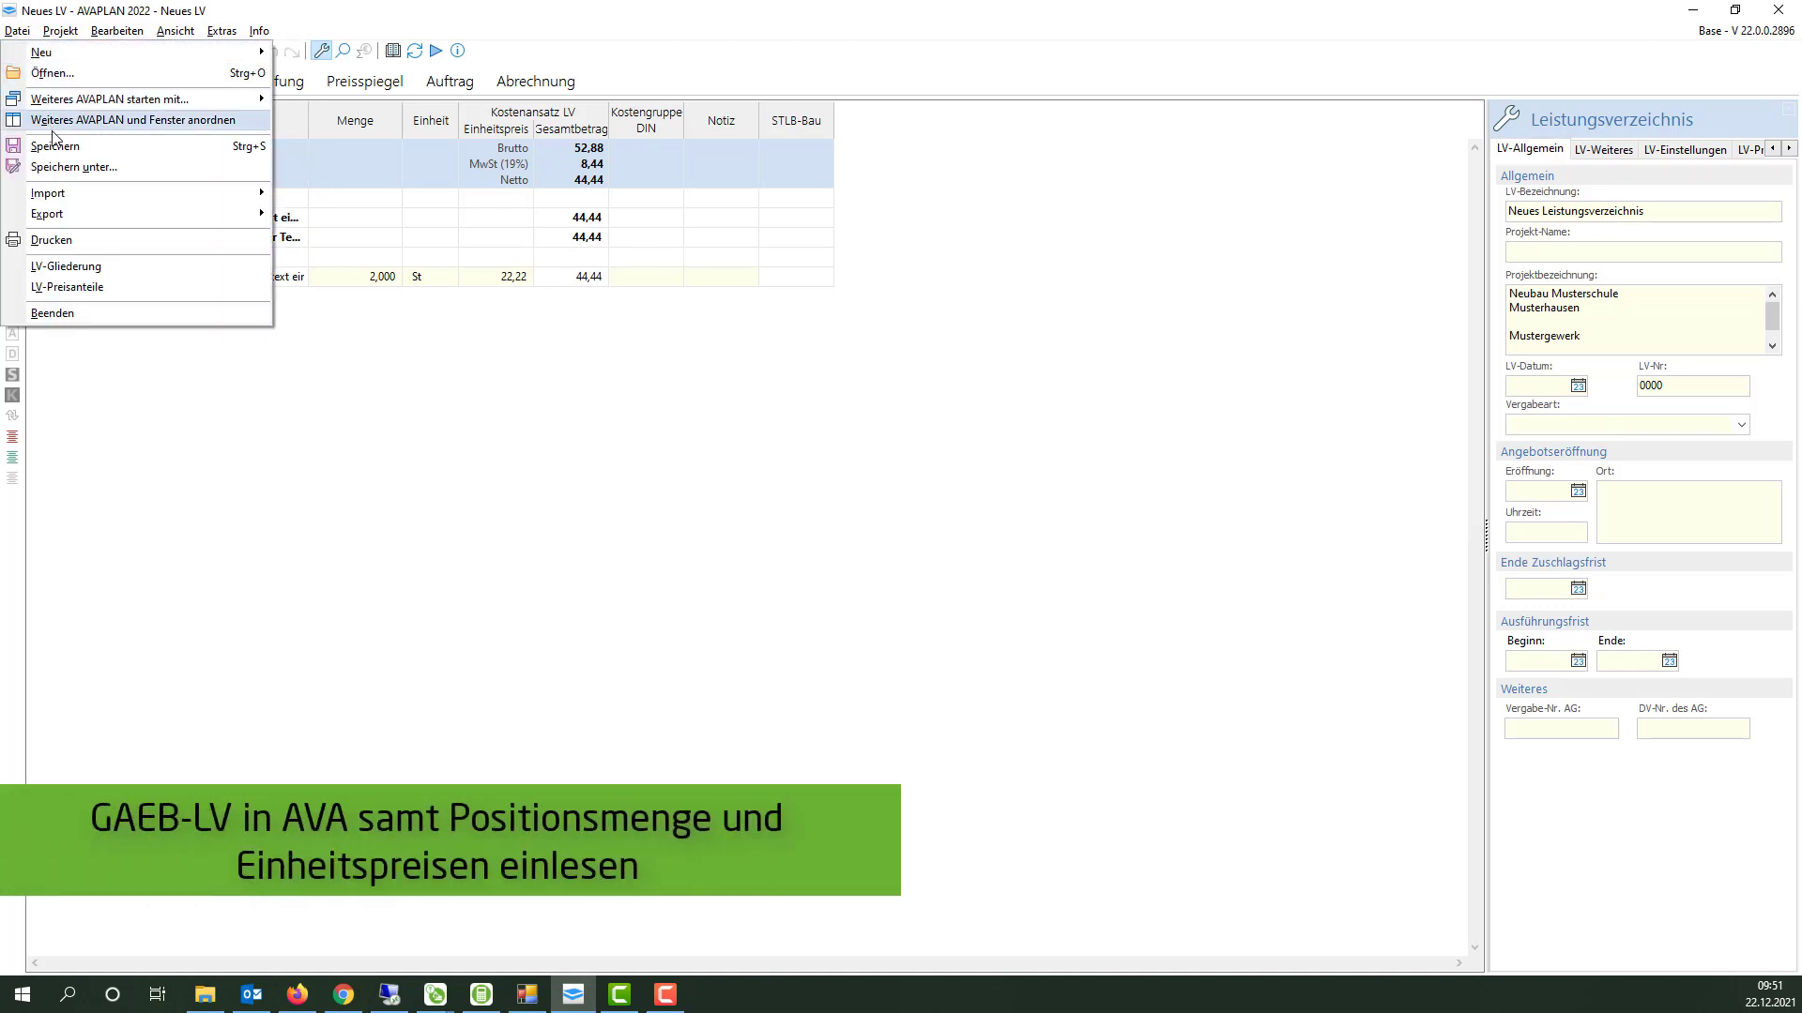
pyautogui.moveTo(85, 194)
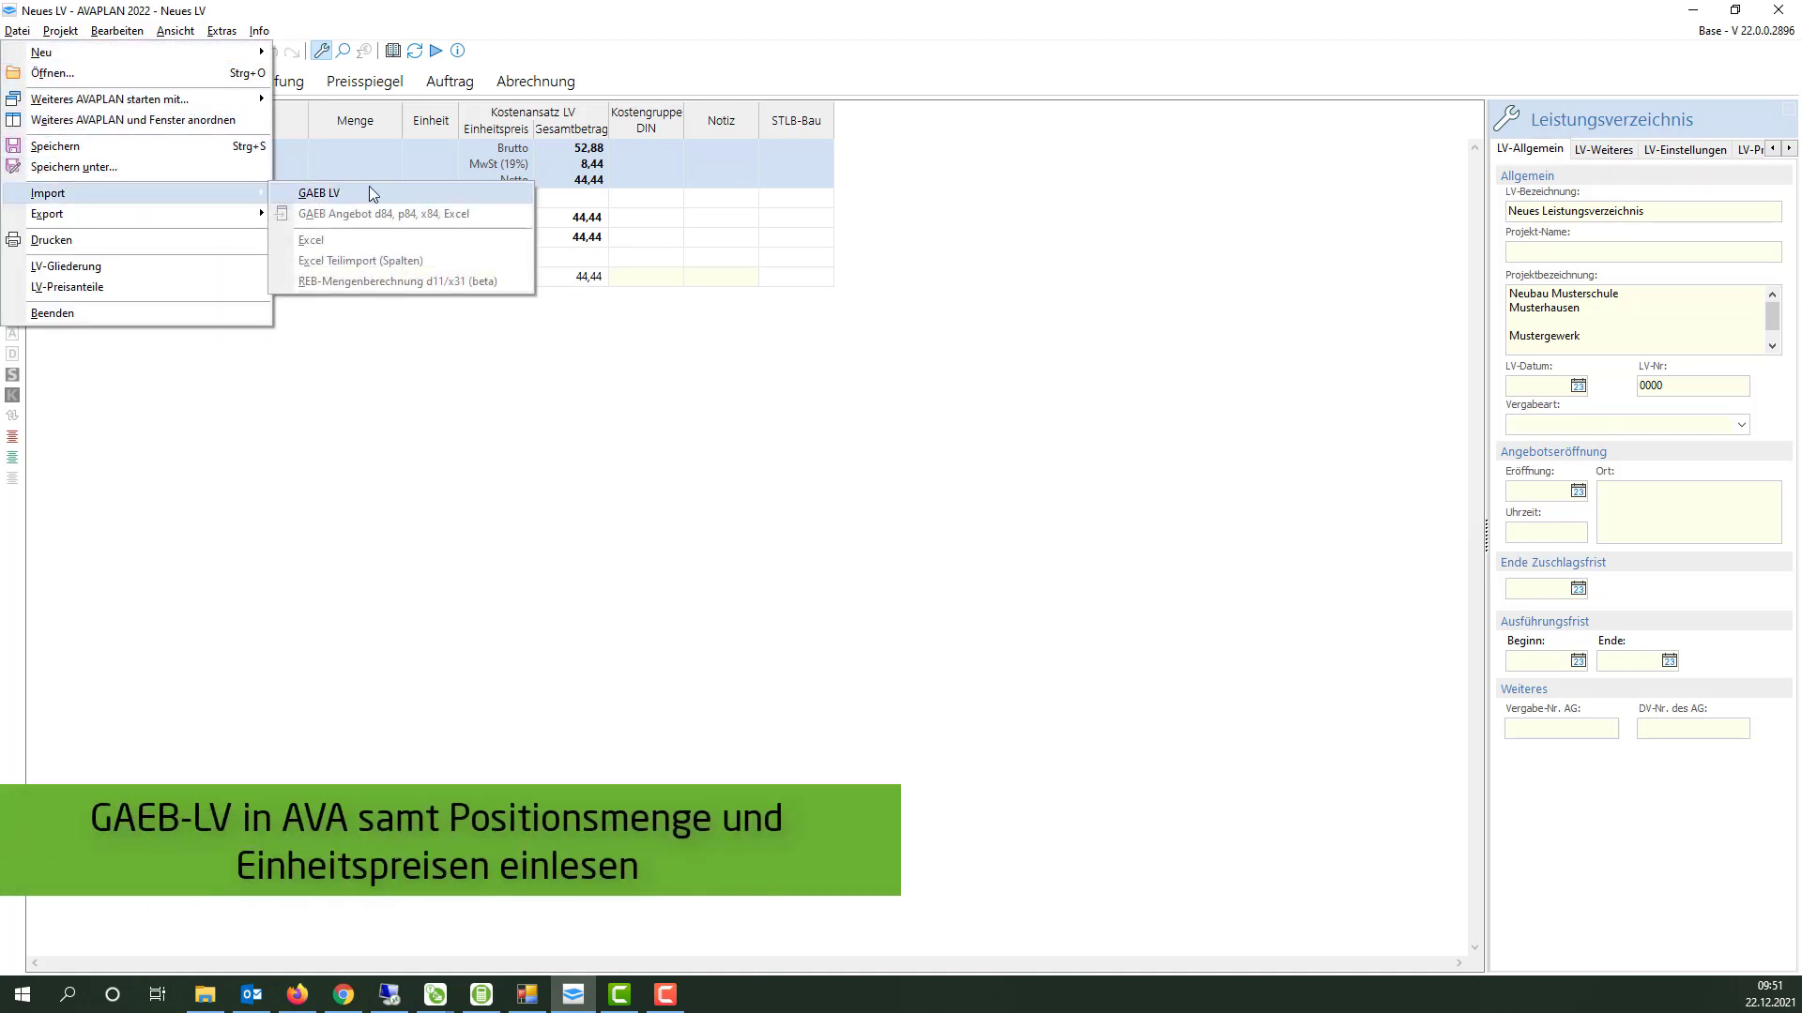
pyautogui.click(369, 196)
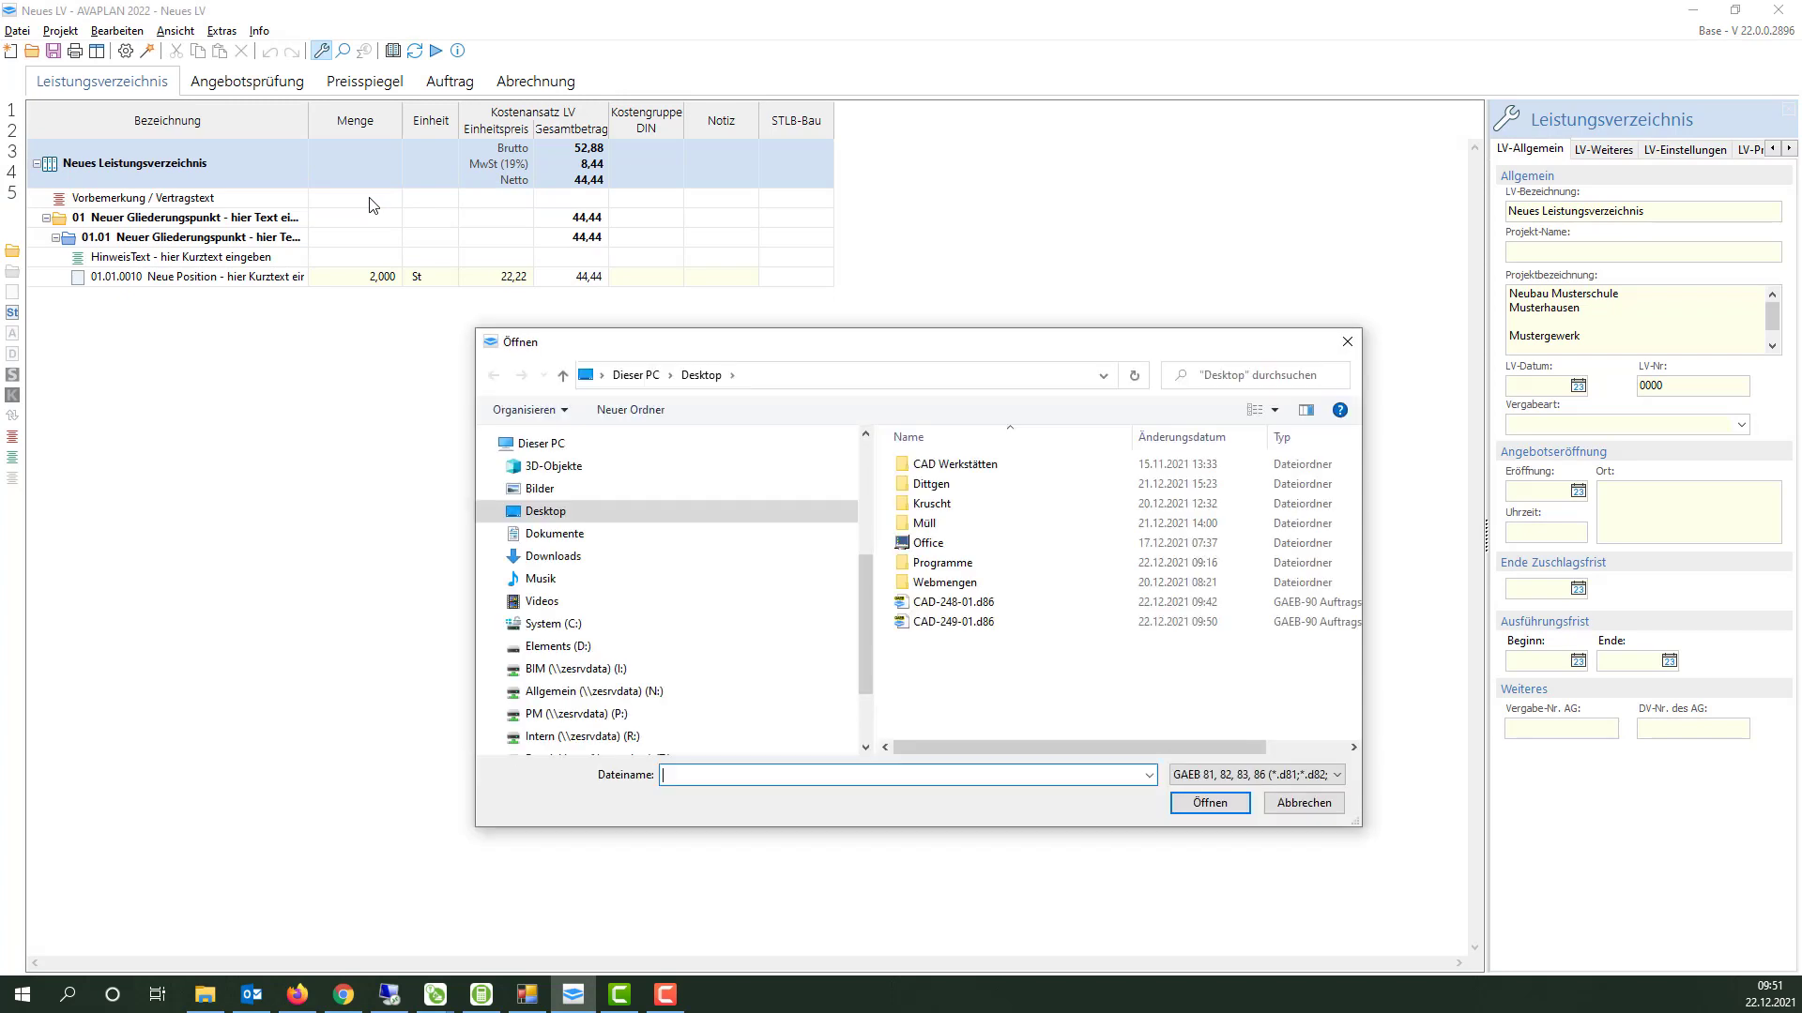
pyautogui.doubleClick(976, 622)
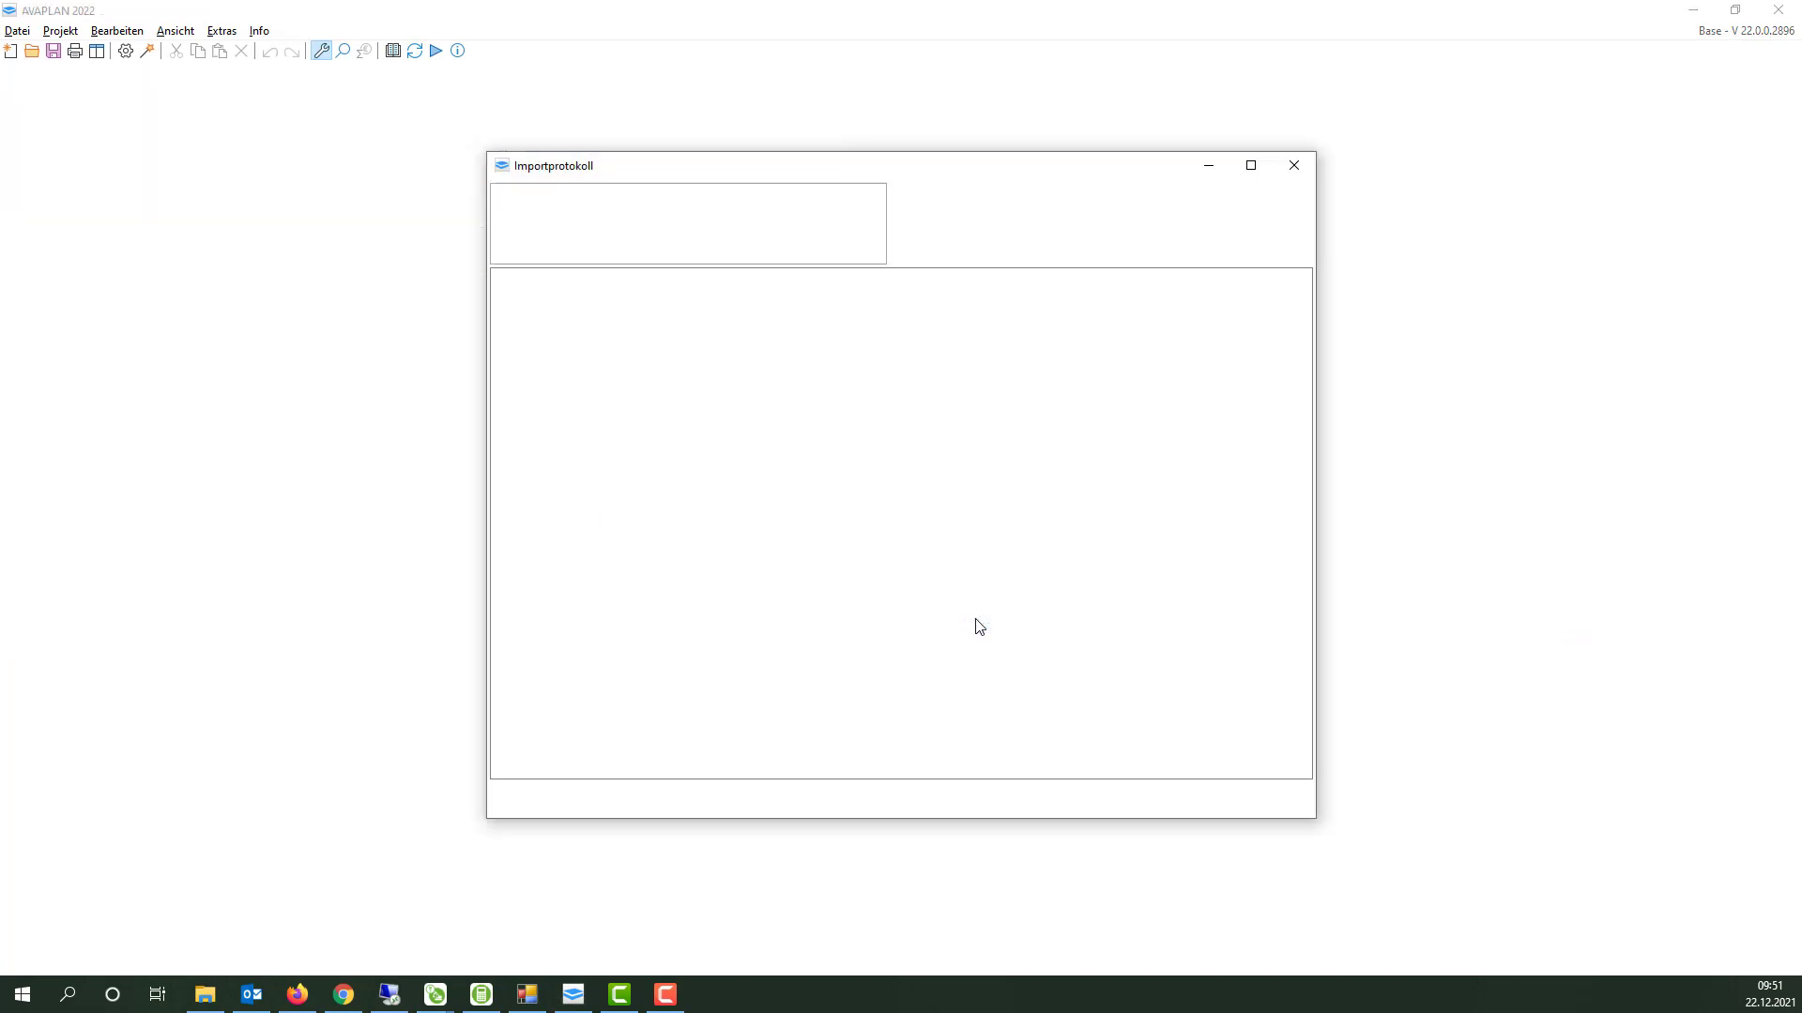